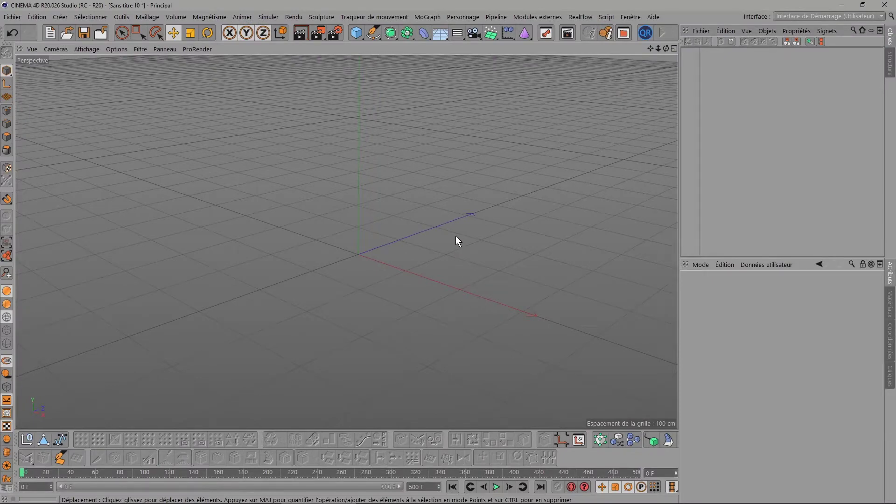
Show the RealFlow menu listing Scene, Emitters, Daemons, Fluid and Mesher
{"action": "left_click", "coordinate": [578, 17]}
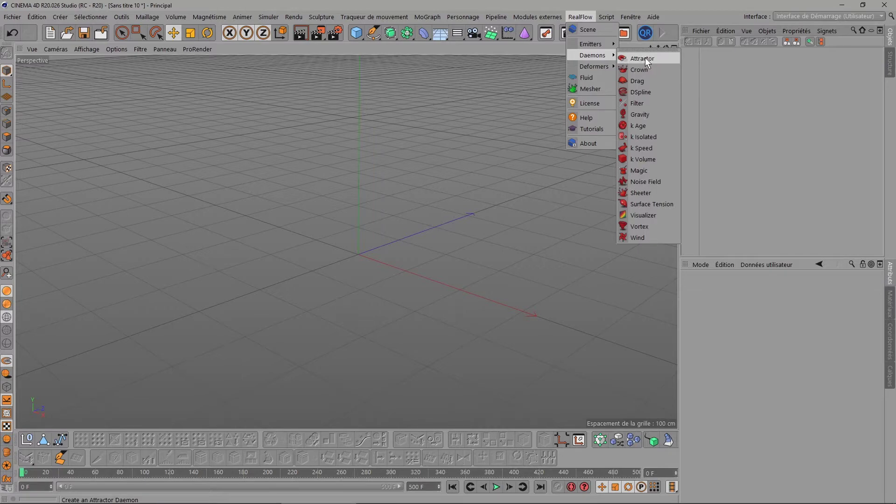
Create a RealFlow scene with a circle emitter raised about 139 cm
{"action": "left_click", "coordinate": [587, 30]}
{"action": "left_click", "coordinate": [589, 33]}
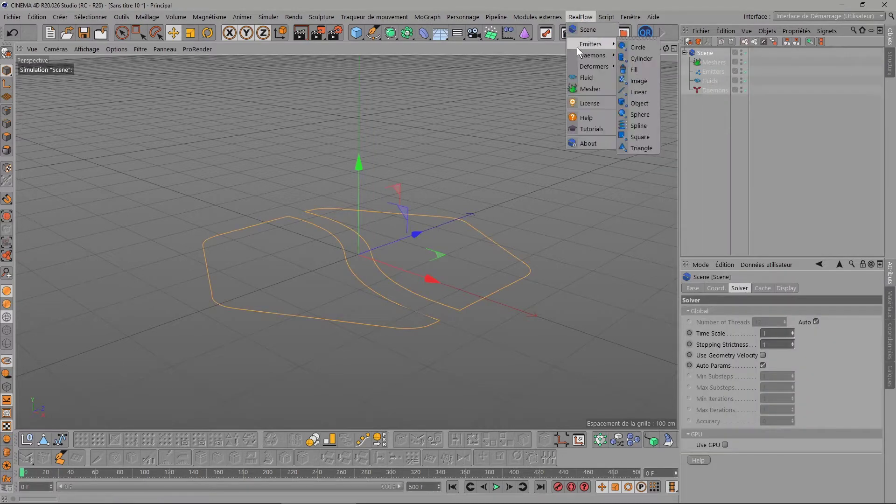
{"action": "left_click", "coordinate": [629, 46]}
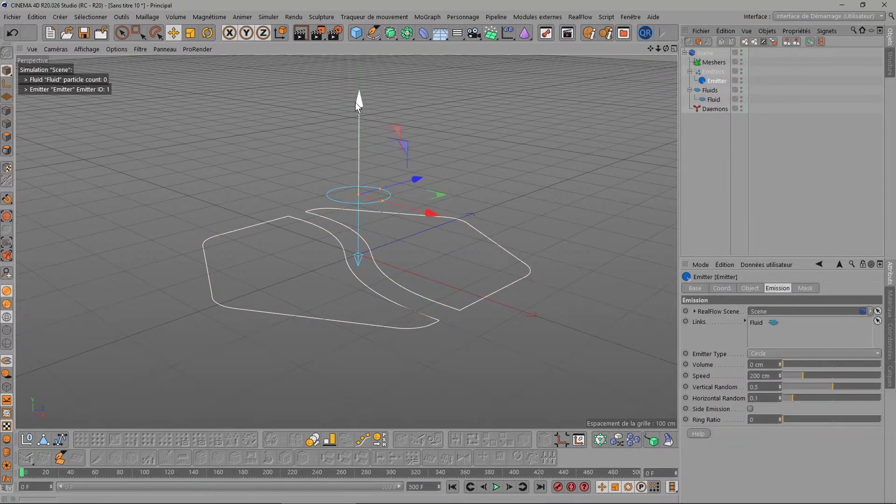
{"action": "left_click_drag", "start_coordinate": [355, 102], "coordinate": [359, 14]}
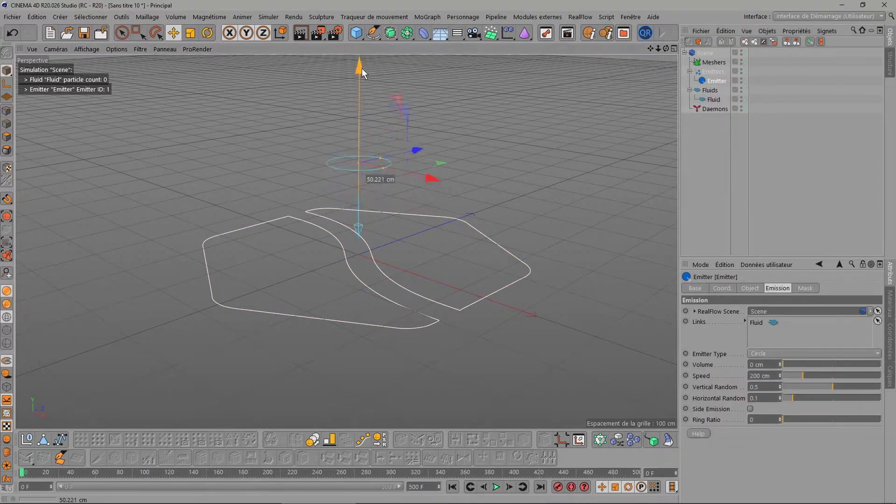
Add a cube, flatten it into a wide thin slab, and tag it as a RealFlow collider
{"action": "left_click", "coordinate": [356, 33]}
{"action": "mouse_move", "coordinate": [359, 194]}
{"action": "left_mouse_down"}
{"action": "mouse_move", "coordinate": [357, 246]}
{"action": "mouse_move", "coordinate": [493, 218]}
{"action": "left_mouse_up"}
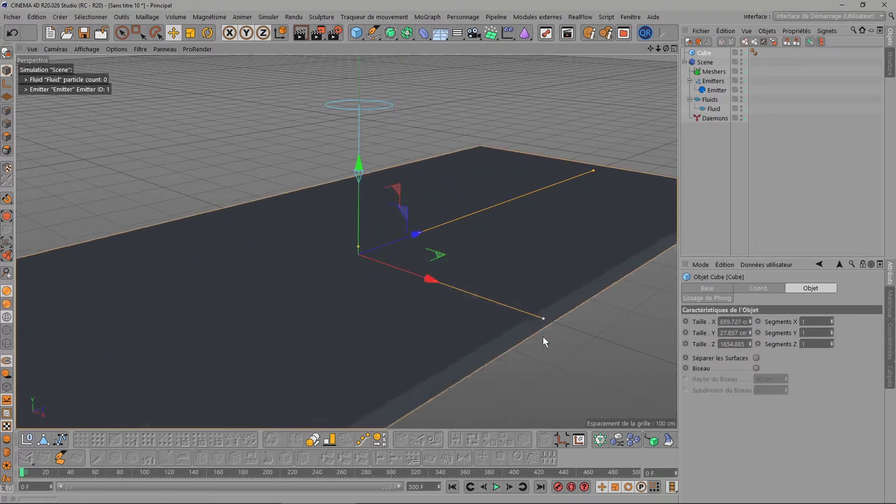
{"action": "left_click_drag", "start_coordinate": [407, 270], "coordinate": [606, 373]}
{"action": "right_click", "coordinate": [704, 52]}
{"action": "mouse_move", "coordinate": [745, 128]}
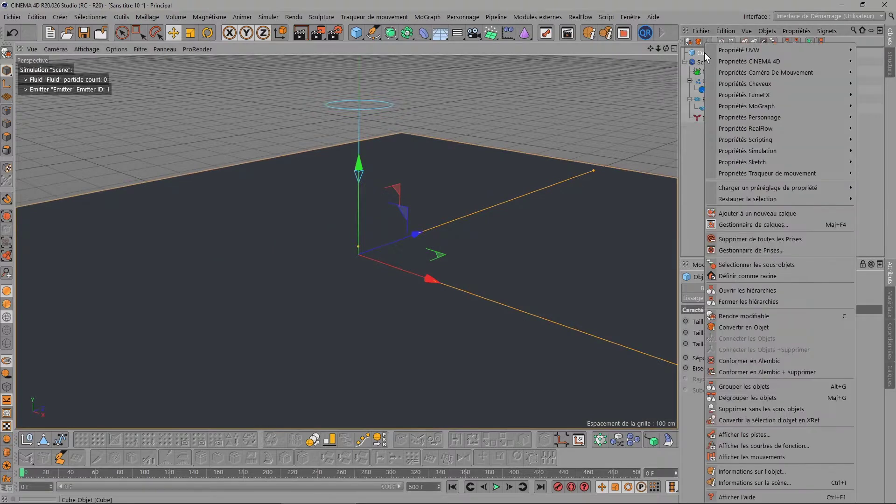
{"action": "left_click", "coordinate": [864, 129]}
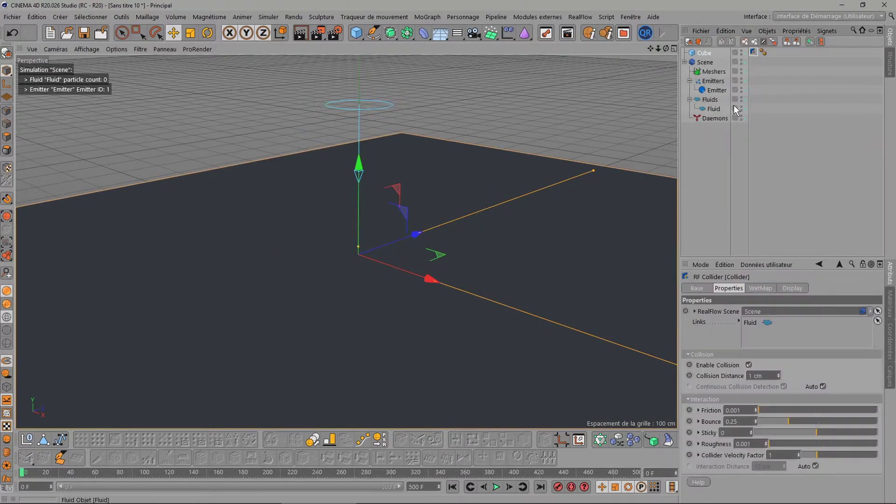
{"action": "left_click", "coordinate": [705, 62]}
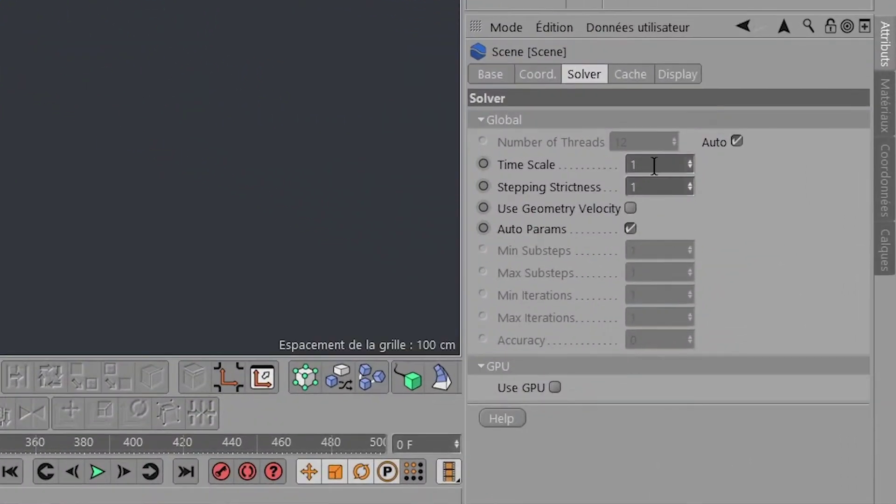
Set the solver time scale to 0.5 and enable GPU solving
{"action": "double_click", "coordinate": [654, 166]}
{"action": "type", "text": "0.5"}
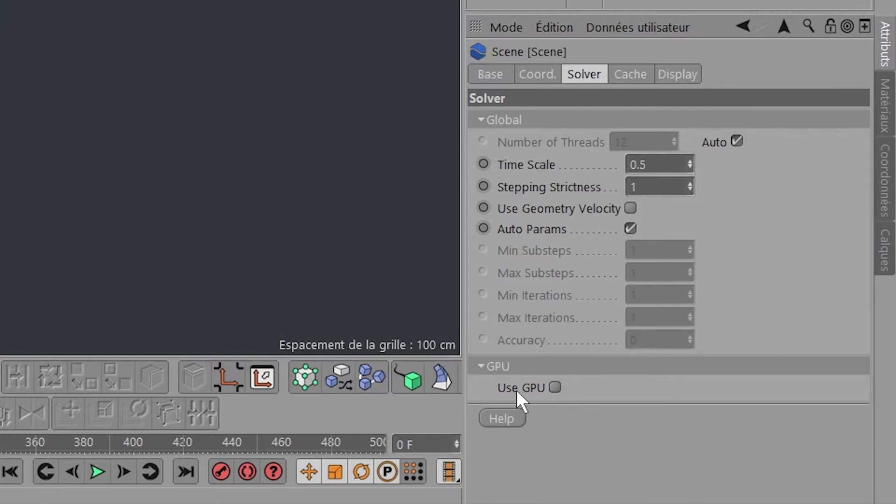
{"action": "left_click", "coordinate": [554, 387]}
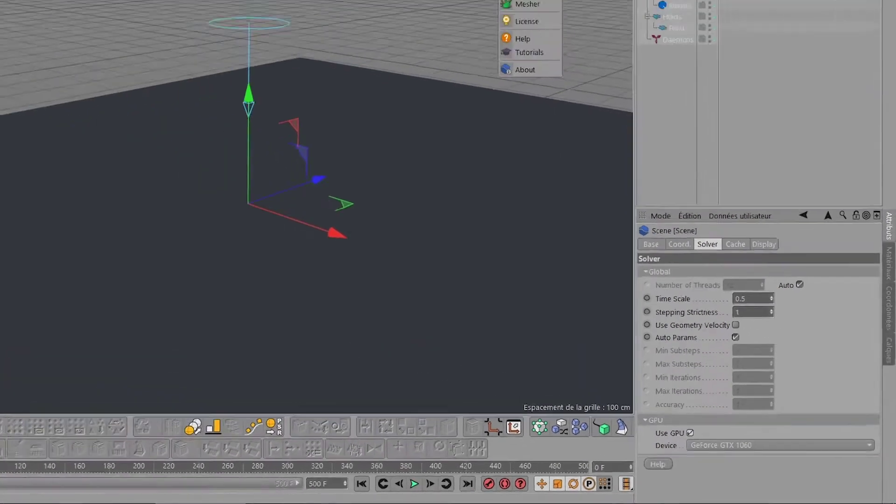
{"action": "left_click", "coordinate": [579, 17]}
Add a Gravity daemon and run the simulation while watching the slab, then stop it
{"action": "left_click", "coordinate": [637, 116]}
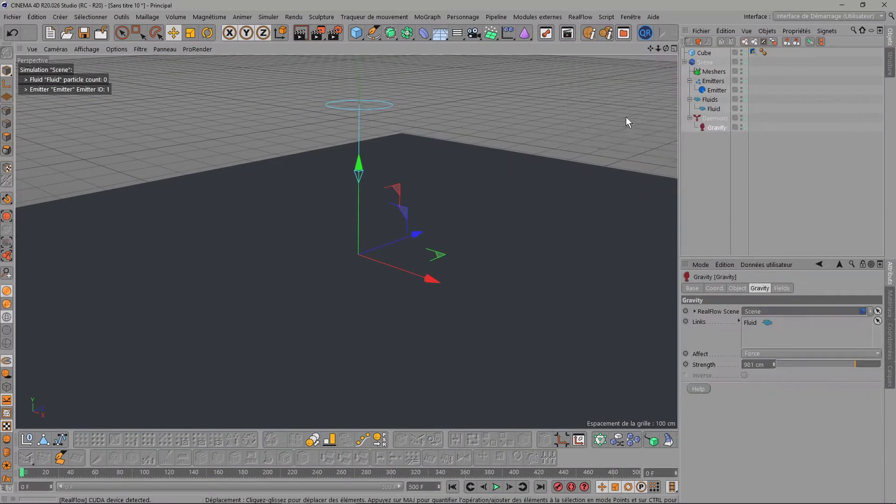
{"action": "left_click_drag", "start_coordinate": [649, 48], "coordinate": [346, 240]}
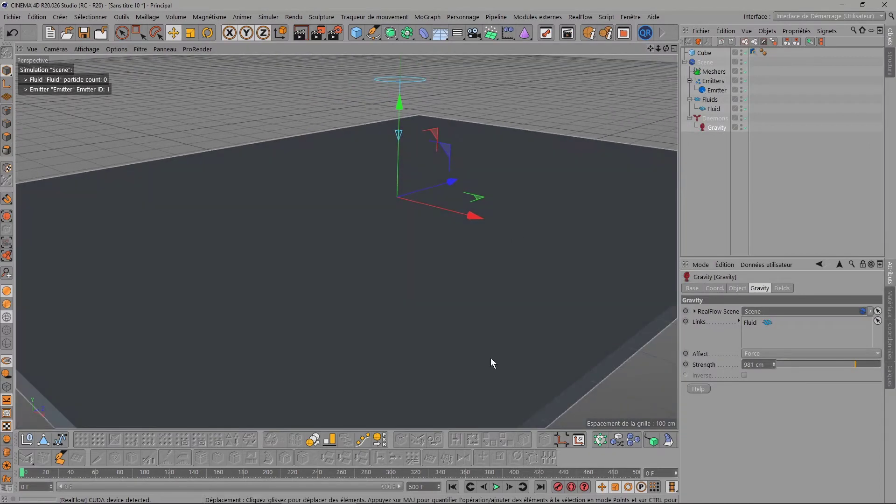
{"action": "left_click", "coordinate": [496, 487]}
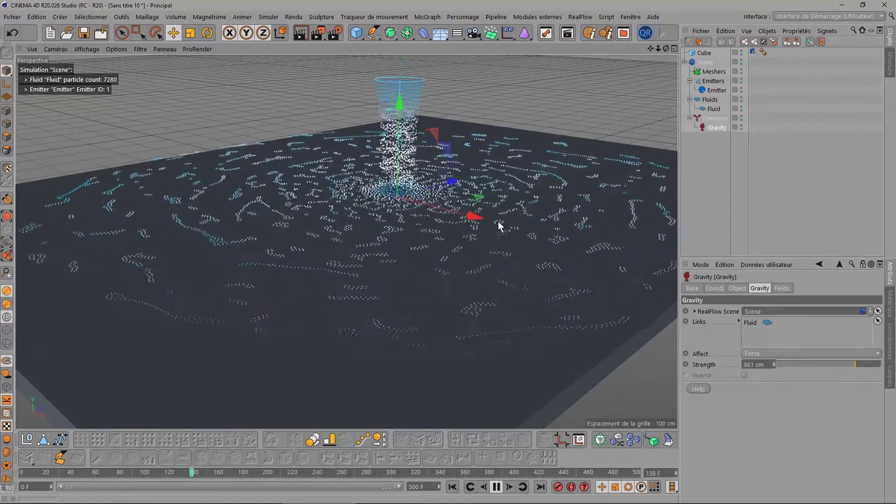
{"action": "scroll", "coordinate": [513, 188], "scroll_direction": "down", "scroll_amount": 5}
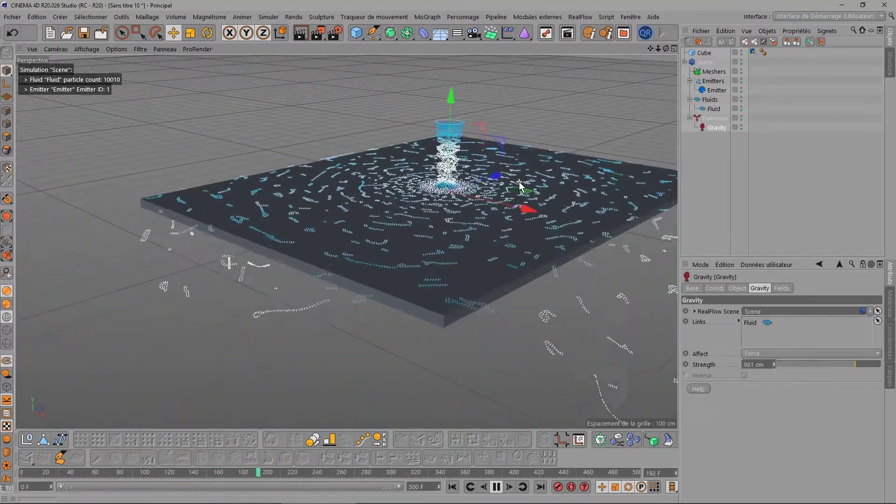
{"action": "scroll", "coordinate": [519, 181], "scroll_direction": "down", "scroll_amount": 3}
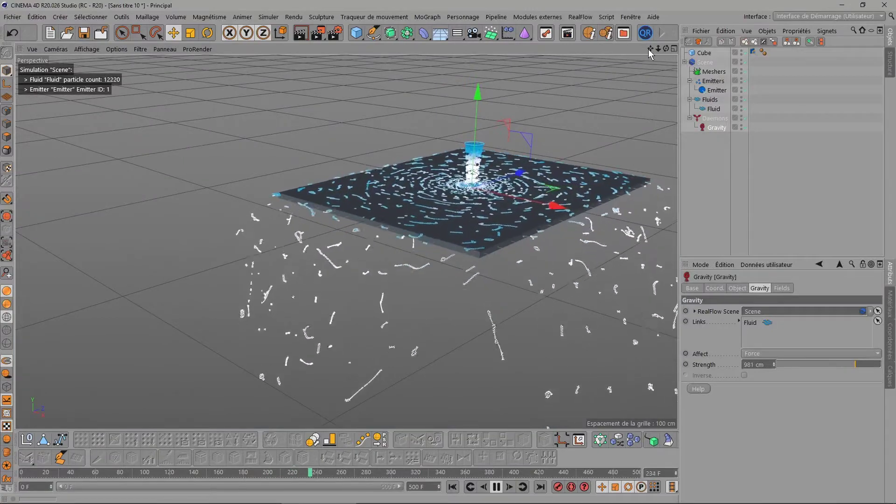
{"action": "left_click_drag", "start_coordinate": [650, 49], "coordinate": [617, 63]}
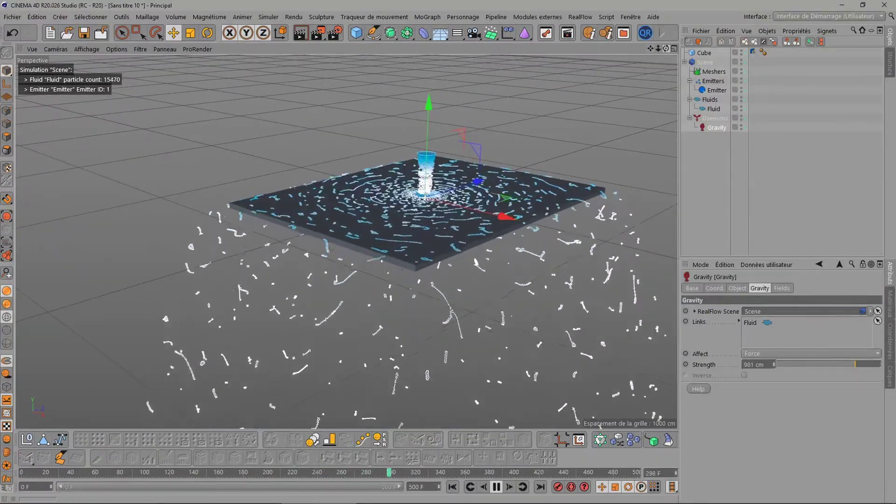
{"action": "left_click_drag", "start_coordinate": [346, 241], "coordinate": [346, 262], "text": "alt"}
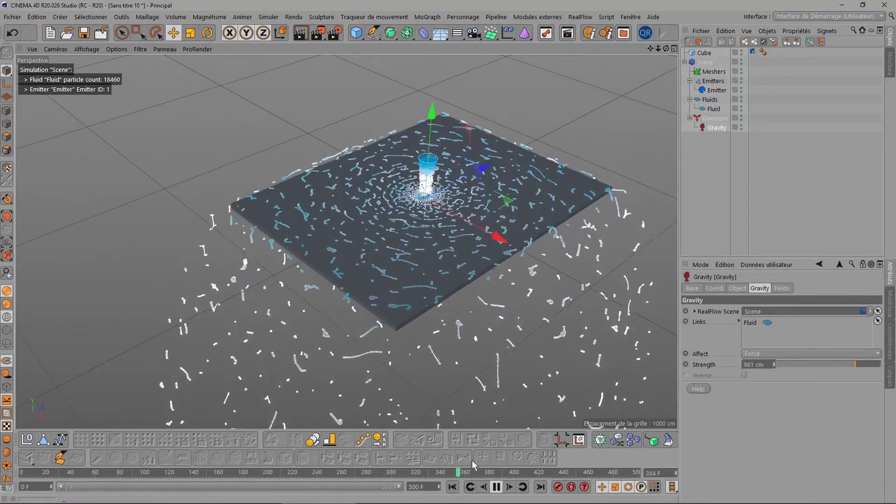
{"action": "left_click", "coordinate": [496, 486]}
Move the view to follow particles falling off the slab, then recentre on the emitter
{"action": "scroll", "coordinate": [518, 330], "scroll_direction": "down", "scroll_amount": 2}
{"action": "scroll", "coordinate": [518, 330], "scroll_direction": "down", "scroll_amount": 2}
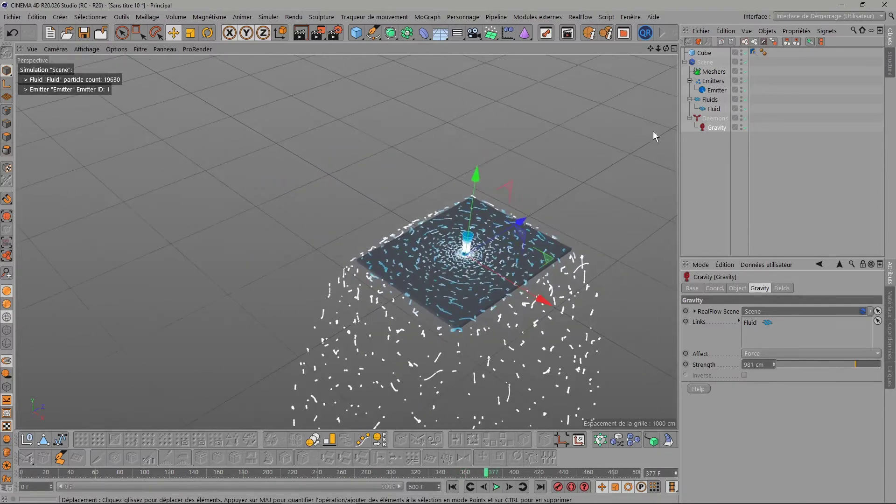
{"action": "left_click_drag", "start_coordinate": [653, 48], "coordinate": [643, 60]}
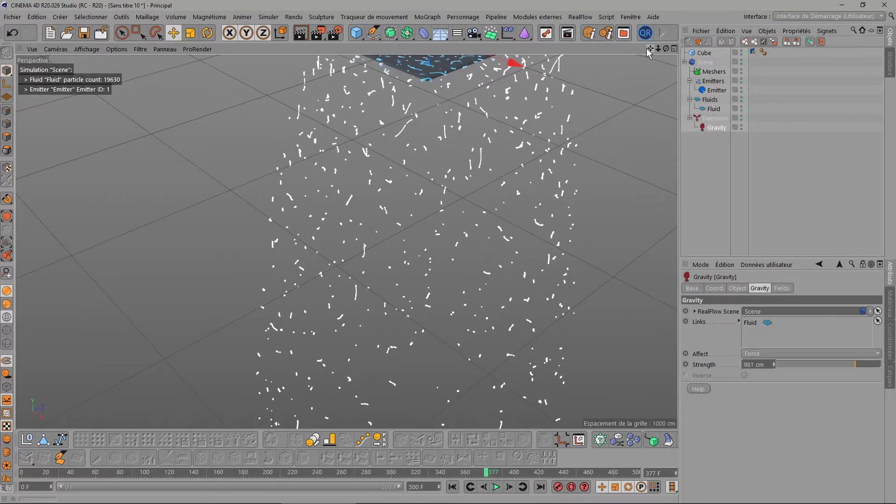
{"action": "left_click_drag", "start_coordinate": [650, 49], "coordinate": [382, 243]}
{"action": "scroll", "coordinate": [383, 243], "scroll_direction": "up", "scroll_amount": 3}
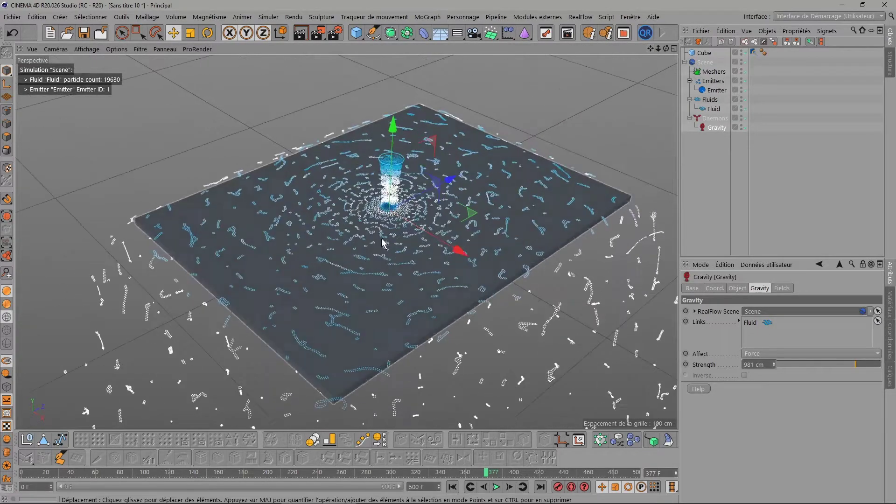
{"action": "scroll", "coordinate": [382, 242], "scroll_direction": "up", "scroll_amount": 4}
{"action": "scroll", "coordinate": [381, 243], "scroll_direction": "up", "scroll_amount": 2}
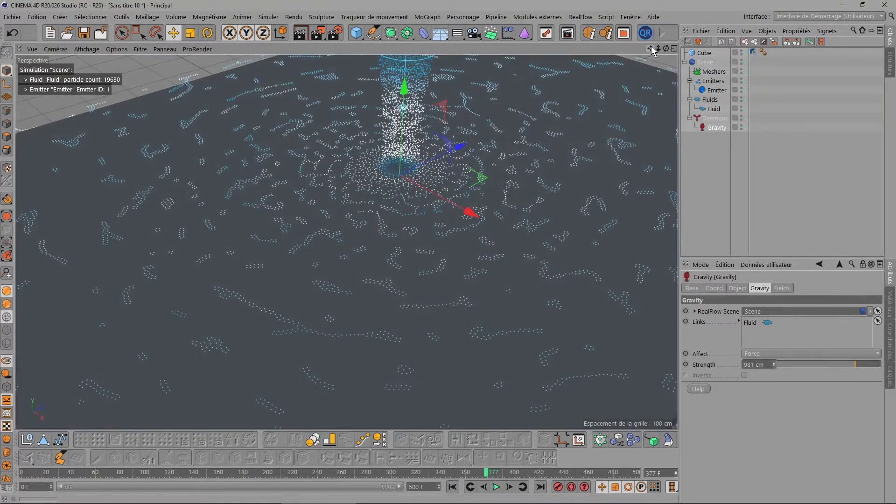
{"action": "left_click_drag", "start_coordinate": [651, 48], "coordinate": [643, 58]}
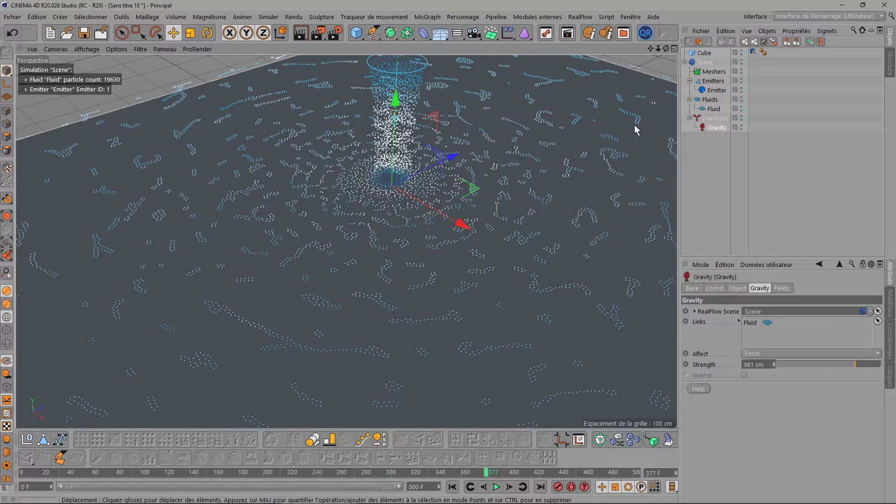
Add a k Age daemon (Life 1, Variation 0) and rewind to frame 0
{"action": "left_click", "coordinate": [577, 16]}
{"action": "mouse_move", "coordinate": [592, 55]}
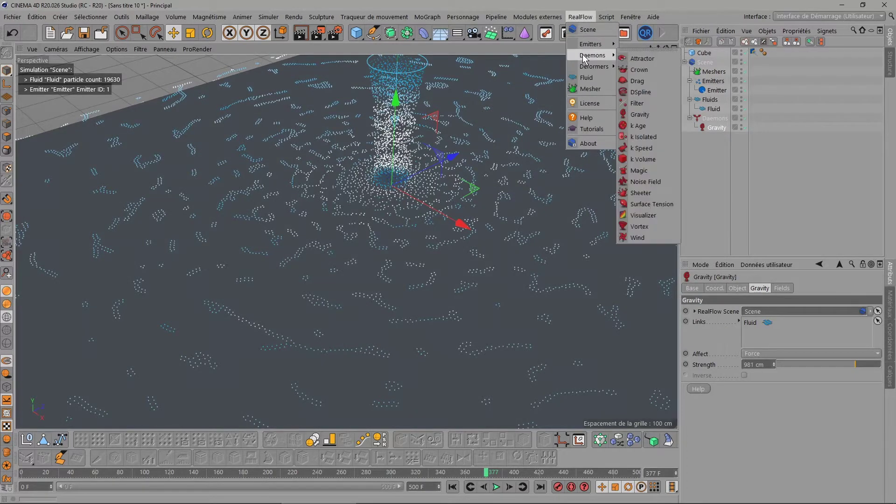
{"action": "left_click", "coordinate": [644, 125]}
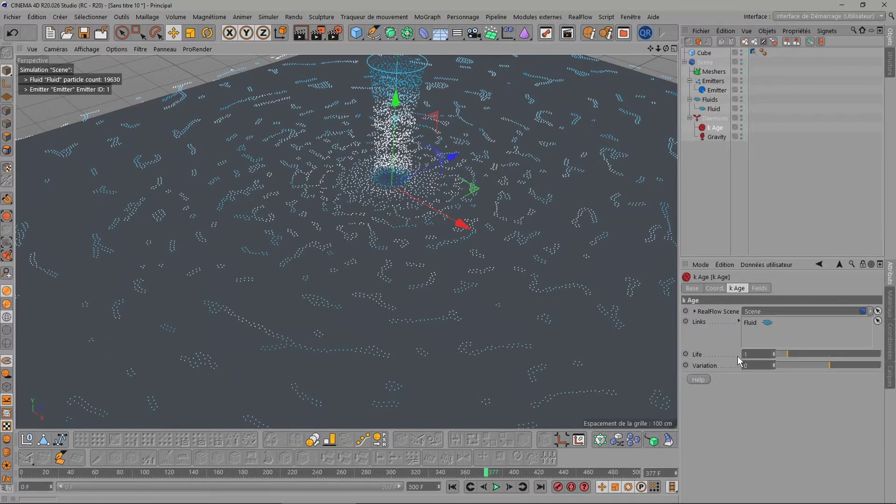
{"action": "left_click", "coordinate": [452, 486]}
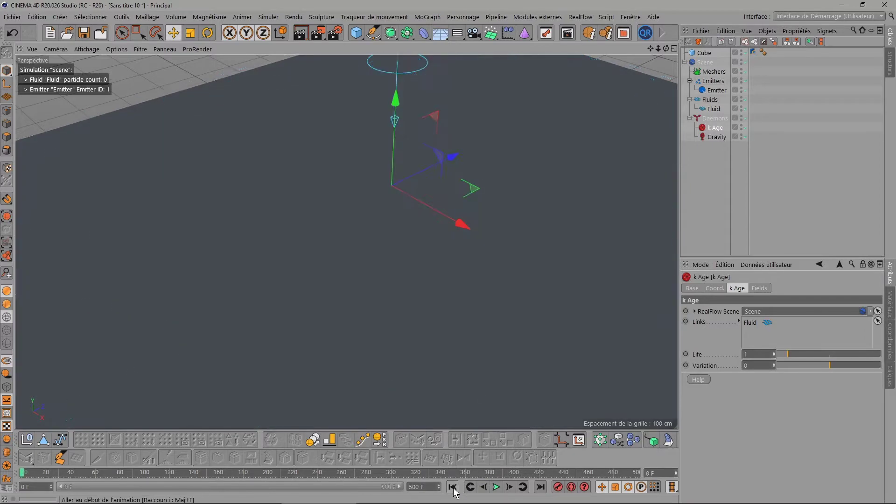
{"action": "left_click", "coordinate": [495, 487]}
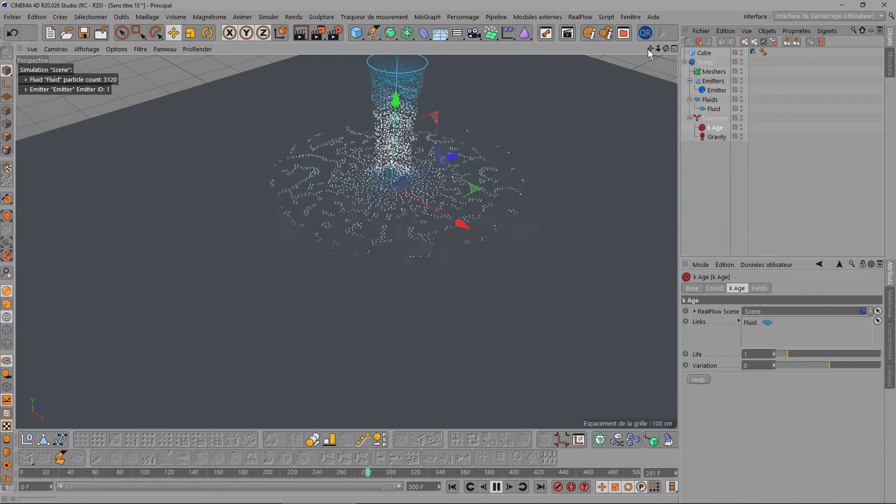
{"action": "left_click_drag", "start_coordinate": [648, 49], "coordinate": [639, 105]}
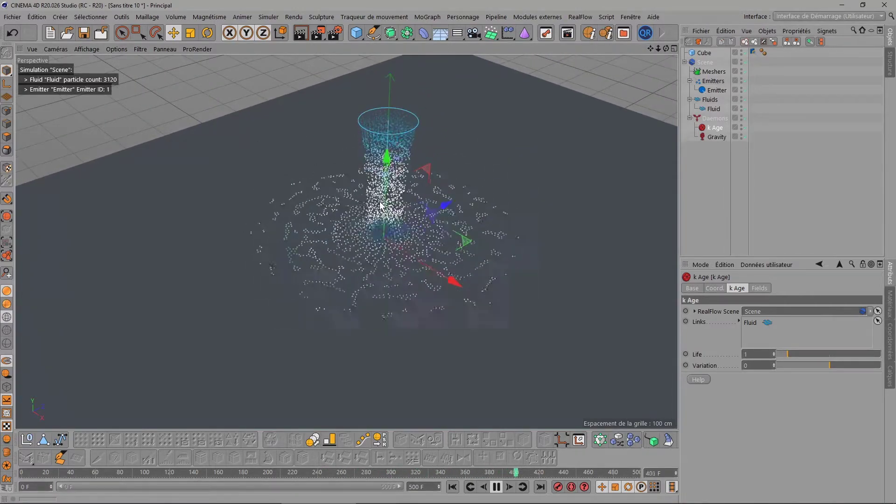
{"action": "scroll", "coordinate": [381, 206], "scroll_direction": "up", "scroll_amount": 3}
{"action": "scroll", "coordinate": [380, 205], "scroll_direction": "up", "scroll_amount": 2}
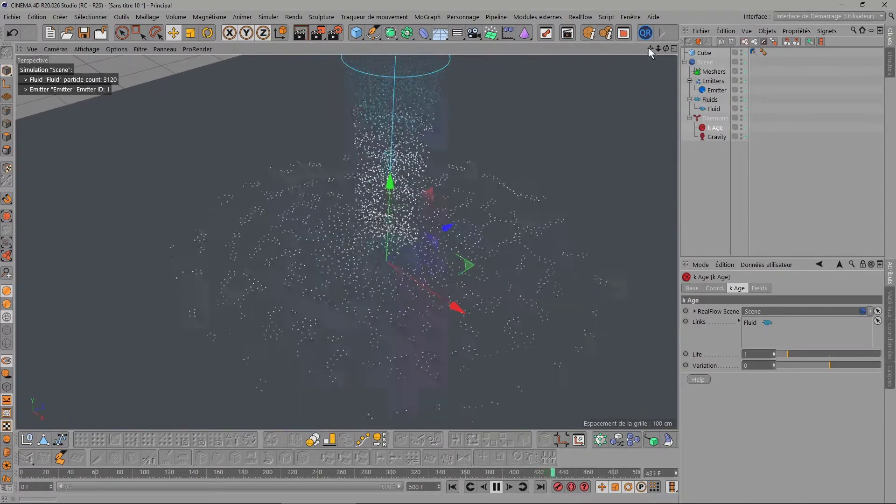
{"action": "left_click_drag", "start_coordinate": [649, 49], "coordinate": [639, 70]}
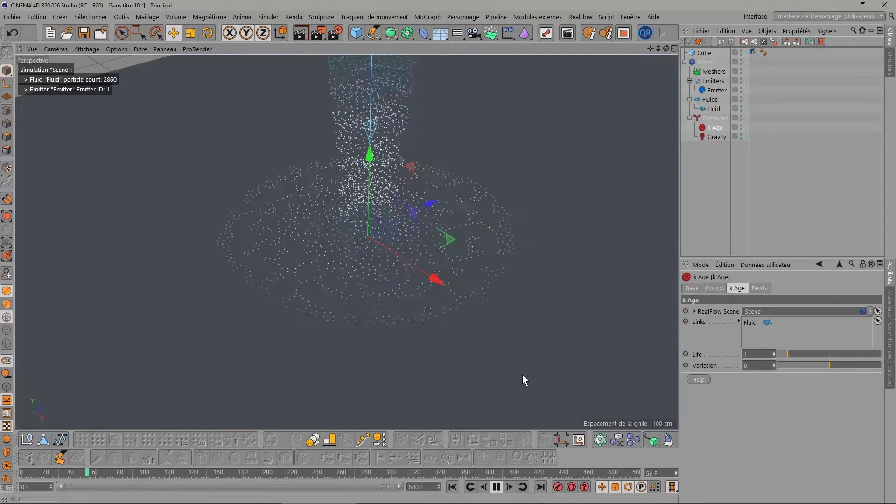
{"action": "left_click", "coordinate": [498, 486]}
{"action": "left_click", "coordinate": [453, 486]}
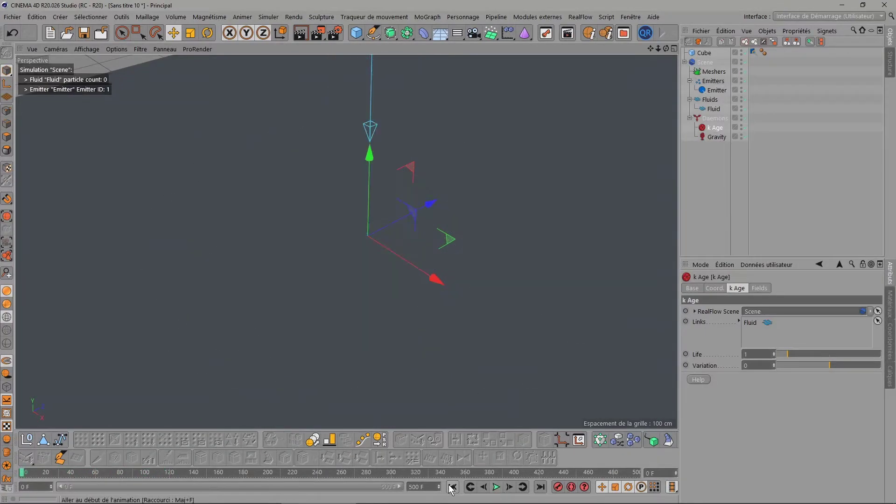
Set the k Age daemon's Life to 2
{"action": "left_click", "coordinate": [758, 353]}
{"action": "type", "text": "2"}
{"action": "key", "text": "Return"}
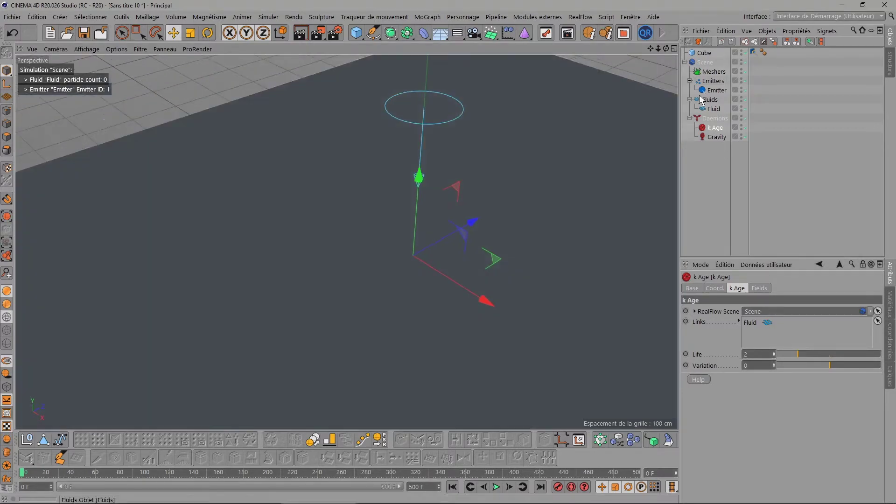
Play the simulation to about 6240 particles, then stop and rewind to frame 0
{"action": "left_click_drag", "start_coordinate": [652, 47], "coordinate": [428, 262]}
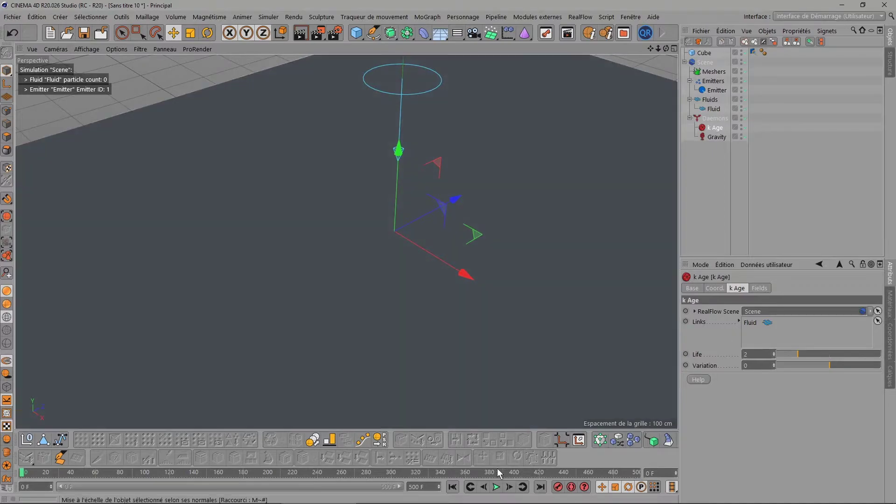
{"action": "left_click", "coordinate": [496, 487]}
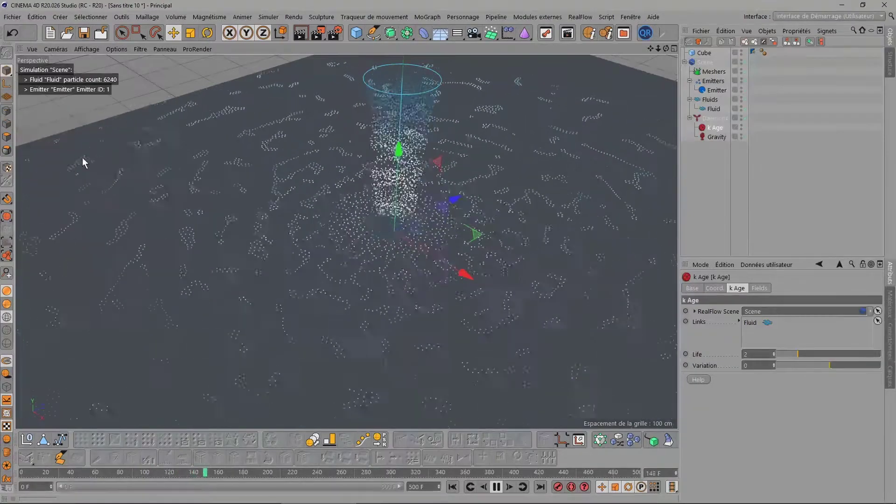
{"action": "scroll", "coordinate": [240, 184], "scroll_direction": "down", "scroll_amount": 2}
{"action": "scroll", "coordinate": [207, 186], "scroll_direction": "down", "scroll_amount": 2}
{"action": "scroll", "coordinate": [171, 171], "scroll_direction": "down", "scroll_amount": 3}
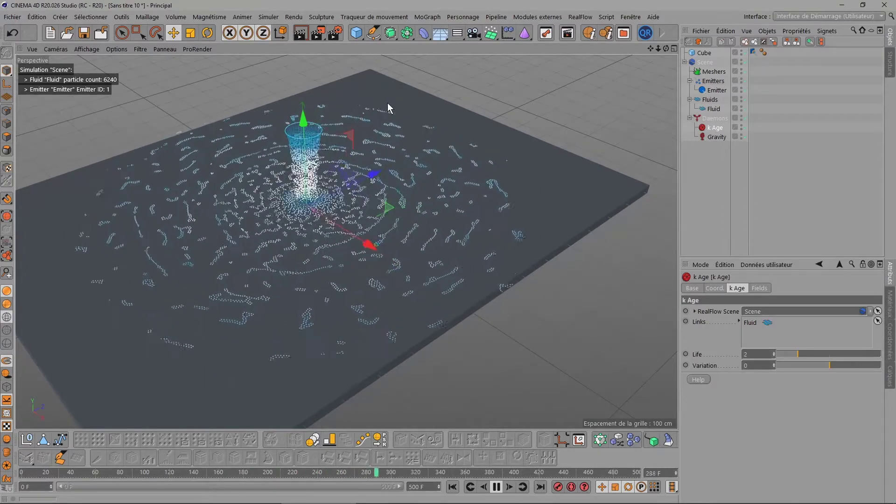
{"action": "left_click", "coordinate": [497, 487]}
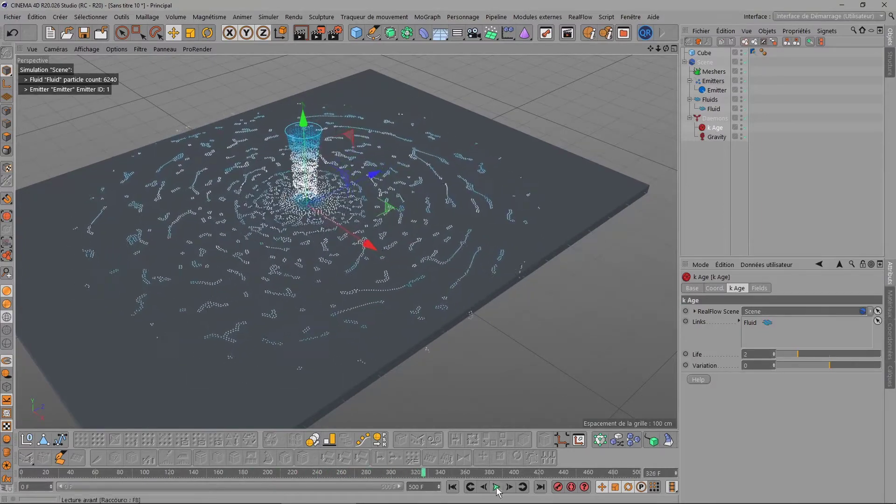
{"action": "left_click", "coordinate": [452, 487]}
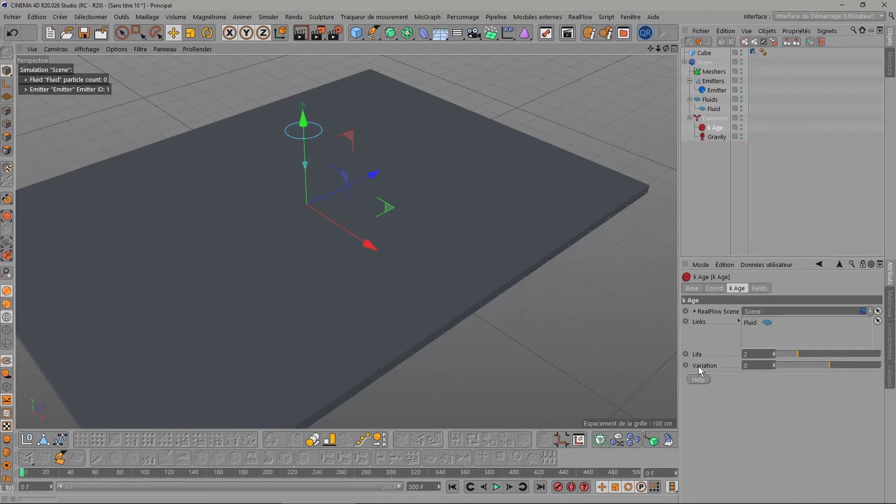
Set the k Age daemon's Variation to 1
{"action": "left_click", "coordinate": [728, 368]}
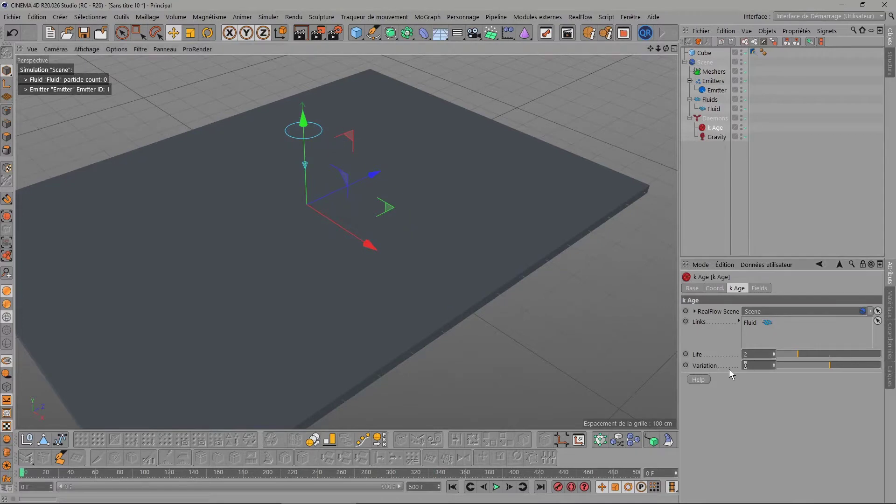
{"action": "type", "text": "1"}
{"action": "key", "text": "Return"}
Replay the simulation, reframing the floor and emitter, and stop at frame 216
{"action": "left_click", "coordinate": [496, 487]}
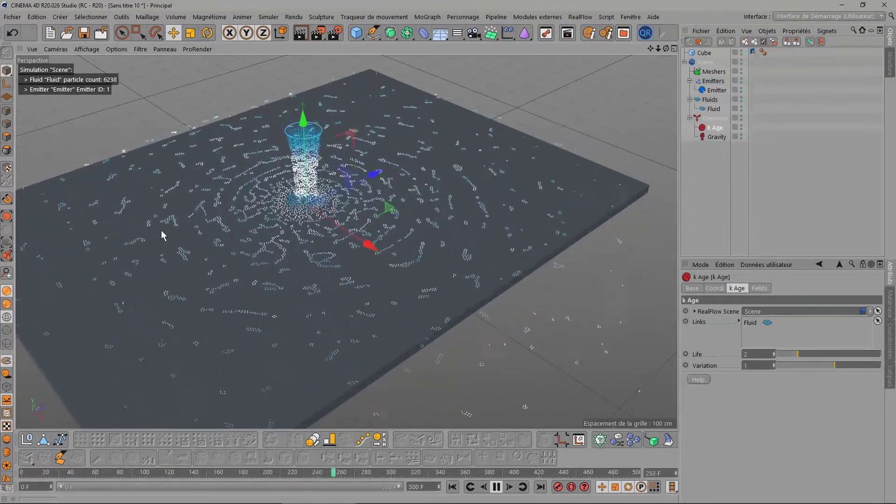
{"action": "scroll", "coordinate": [162, 231], "scroll_direction": "down", "scroll_amount": 2}
{"action": "left_click_drag", "start_coordinate": [652, 49], "coordinate": [605, 108]}
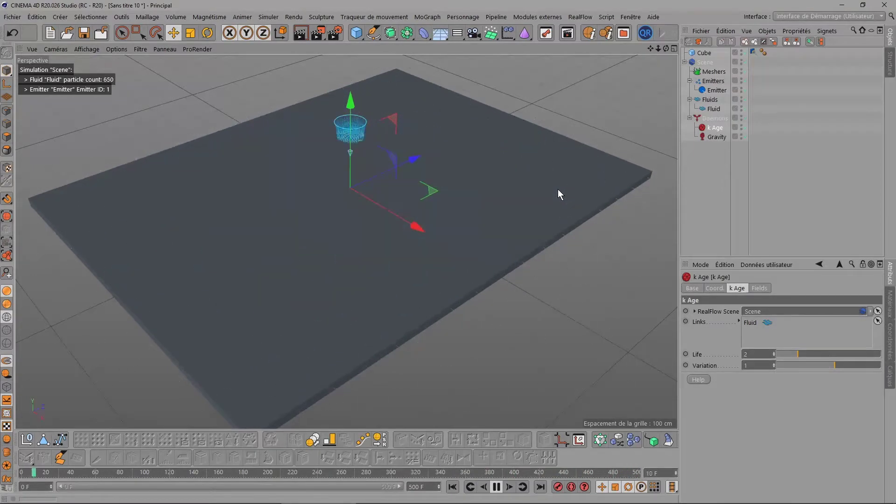
{"action": "scroll", "coordinate": [360, 162], "scroll_direction": "up", "scroll_amount": 3}
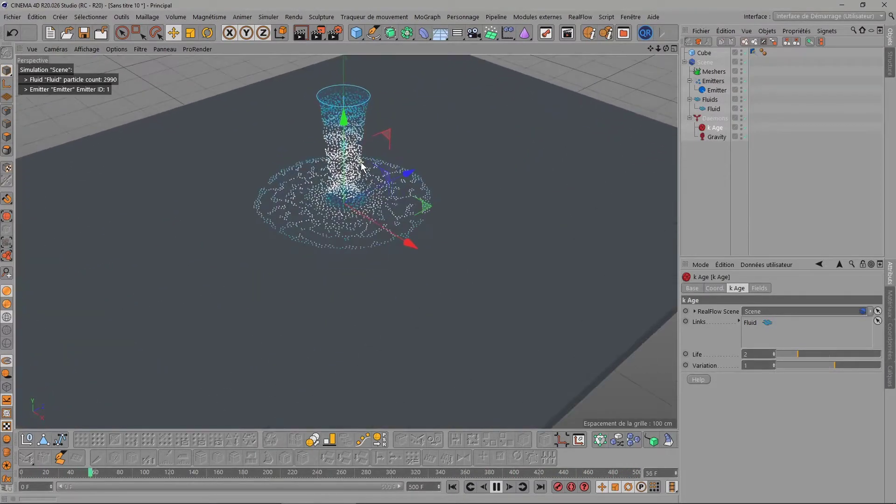
{"action": "scroll", "coordinate": [360, 162], "scroll_direction": "down", "scroll_amount": 3}
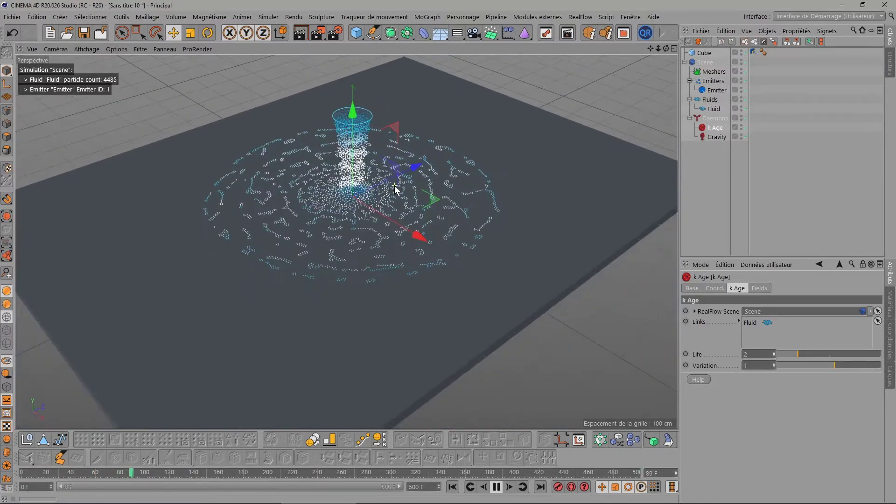
{"action": "scroll", "coordinate": [394, 188], "scroll_direction": "down", "scroll_amount": 1}
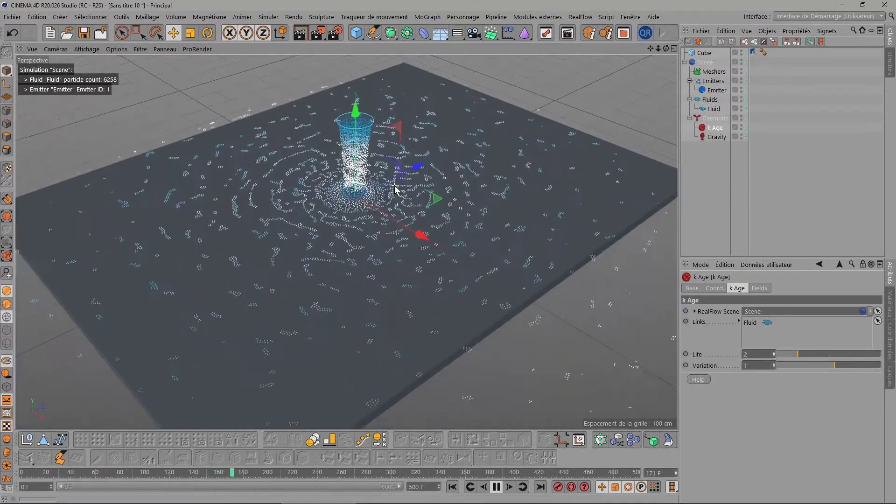
{"action": "left_click", "coordinate": [496, 486]}
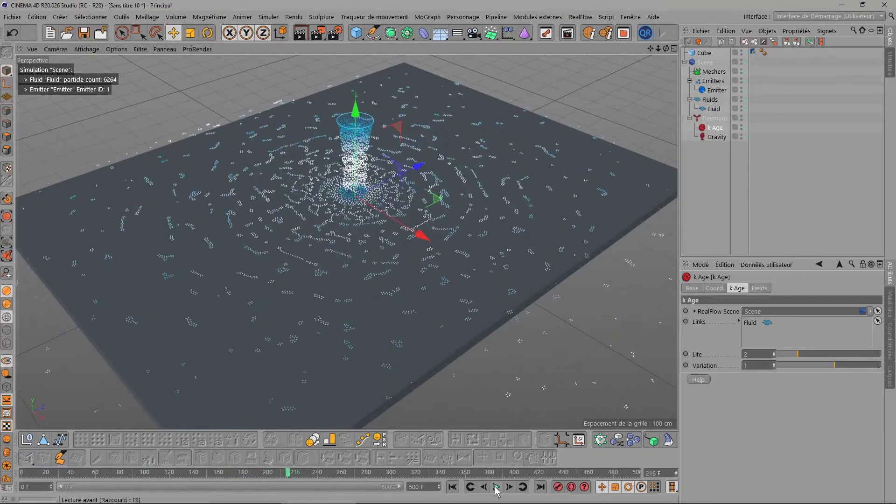
Delete the k Age daemon
{"action": "left_click", "coordinate": [704, 199]}
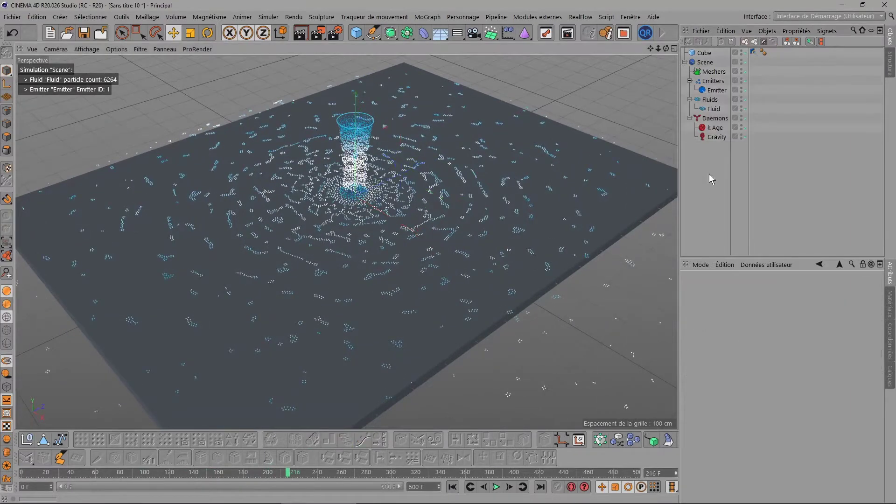
{"action": "left_click", "coordinate": [714, 128]}
{"action": "key", "text": "Delete"}
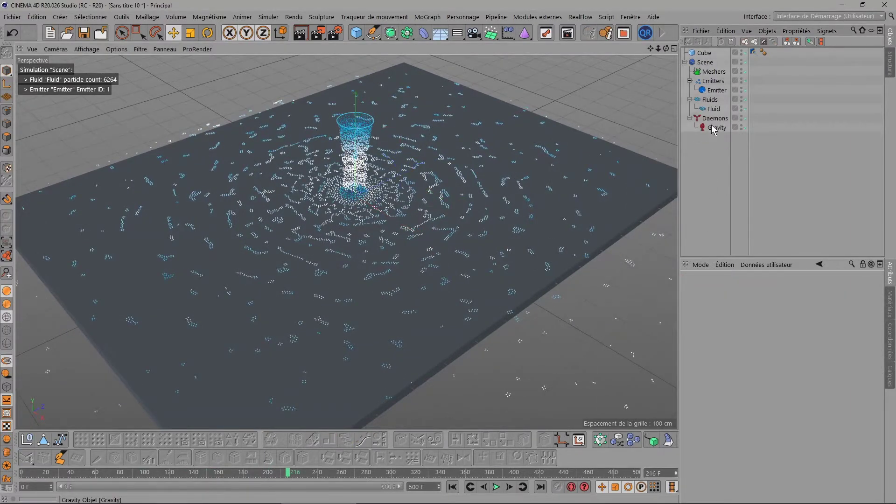
Add a k Isolated daemon and rewind to frame 0
{"action": "left_click", "coordinate": [580, 16]}
{"action": "mouse_move", "coordinate": [592, 55]}
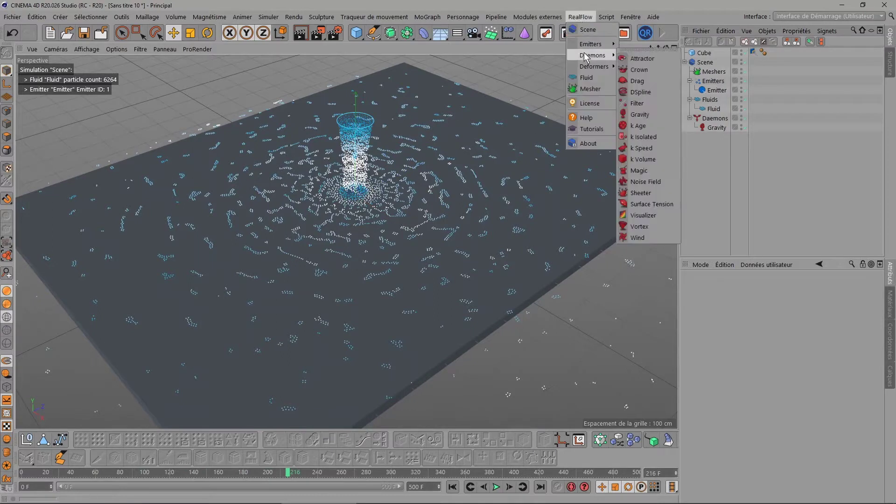
{"action": "left_click", "coordinate": [638, 138]}
{"action": "left_click", "coordinate": [452, 487]}
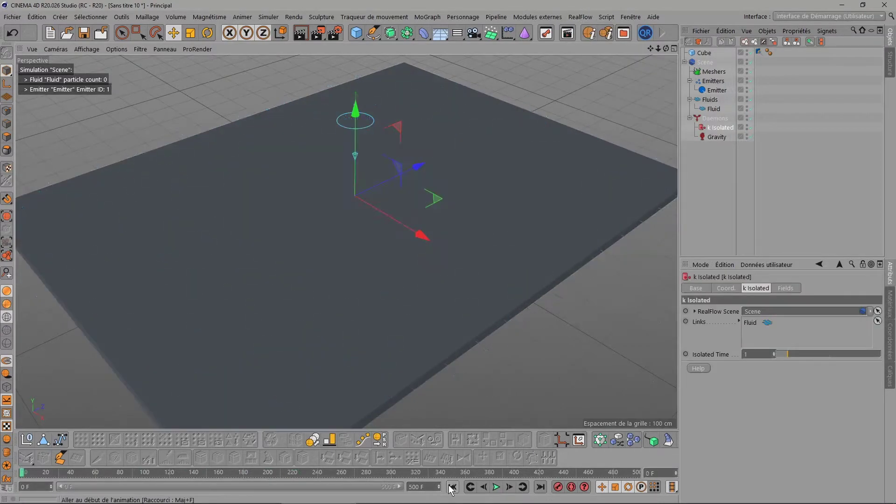
{"action": "left_click", "coordinate": [758, 52]}
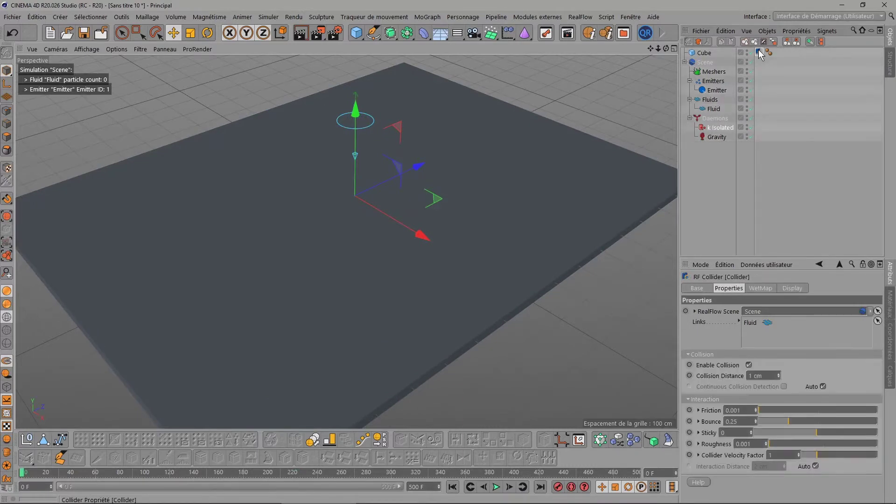
Set the collider Bounce to 0.8 and test-play the simulation to frame 56
{"action": "left_click", "coordinate": [740, 421]}
{"action": "type", "text": "0.8"}
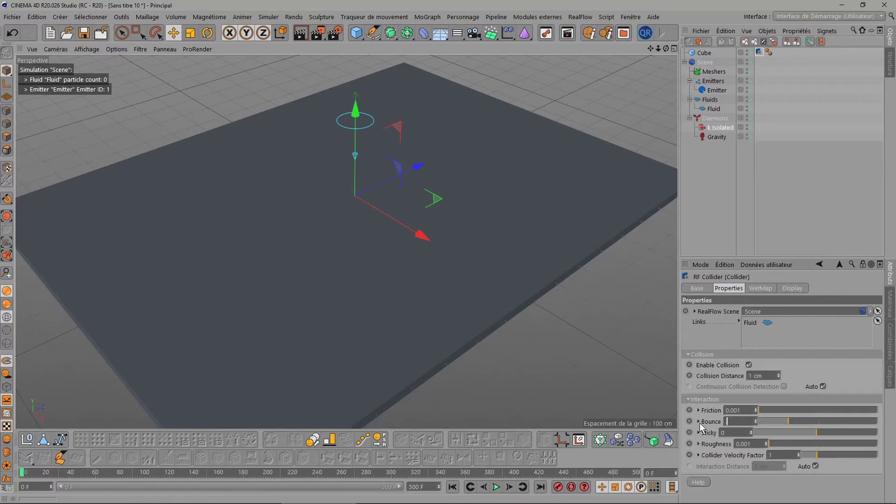
{"action": "key", "text": "Return"}
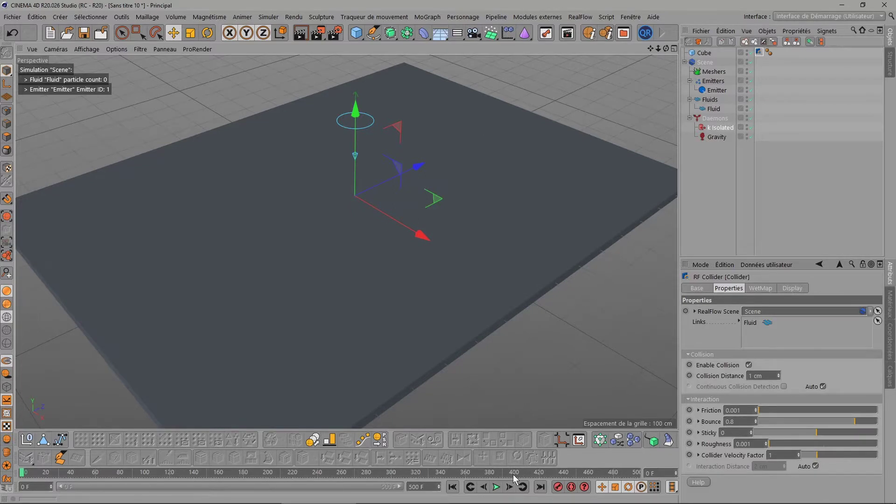
{"action": "left_click", "coordinate": [496, 486]}
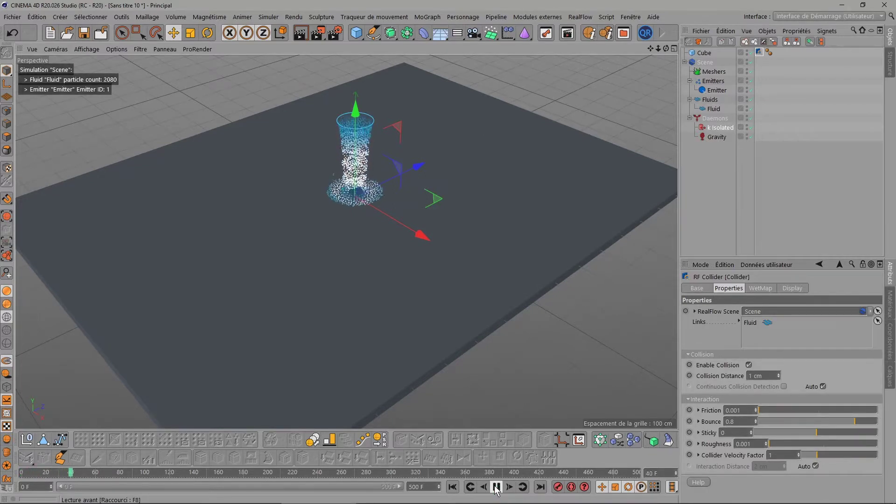
{"action": "left_click", "coordinate": [496, 487]}
Make the Fluid's particle colour plain white by removing the dark-blue gradient stop
{"action": "scroll", "coordinate": [373, 265], "scroll_direction": "up", "scroll_amount": 3}
{"action": "scroll", "coordinate": [334, 161], "scroll_direction": "up", "scroll_amount": 3}
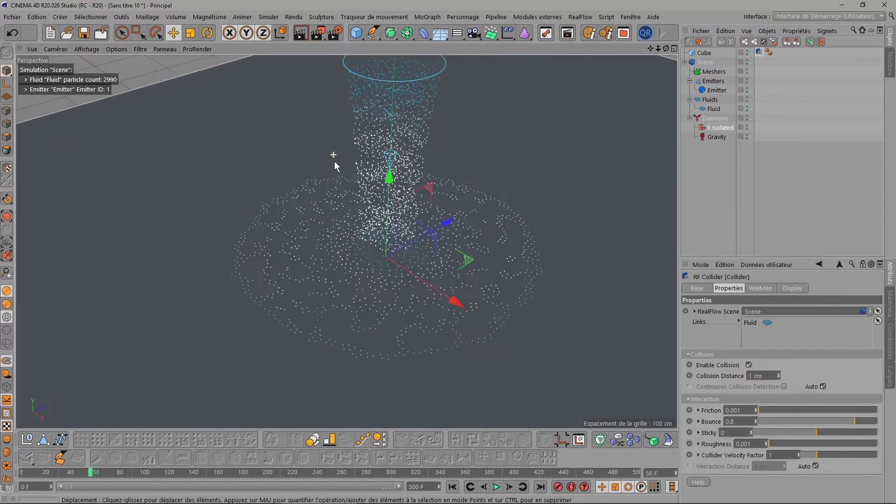
{"action": "scroll", "coordinate": [346, 212], "scroll_direction": "up", "scroll_amount": 2}
{"action": "scroll", "coordinate": [346, 212], "scroll_direction": "up", "scroll_amount": 2}
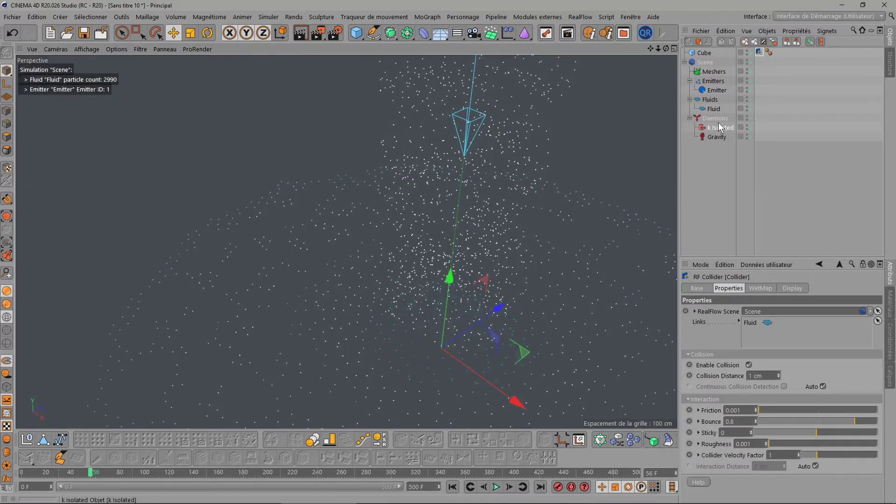
{"action": "left_click", "coordinate": [715, 108]}
{"action": "mouse_move", "coordinate": [747, 415]}
{"action": "left_mouse_down"}
{"action": "mouse_move", "coordinate": [783, 429]}
{"action": "mouse_move", "coordinate": [832, 427]}
{"action": "left_mouse_up"}
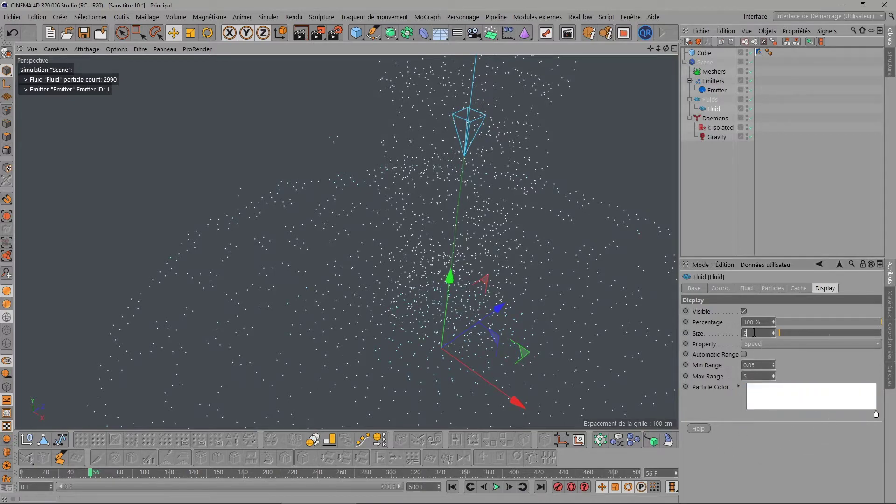
Draw the fluid particles at size 5 and recentre the view on the particle column
{"action": "type", "text": "5"}
{"action": "key", "text": "Return"}
{"action": "scroll", "coordinate": [592, 294], "scroll_direction": "up", "scroll_amount": 3}
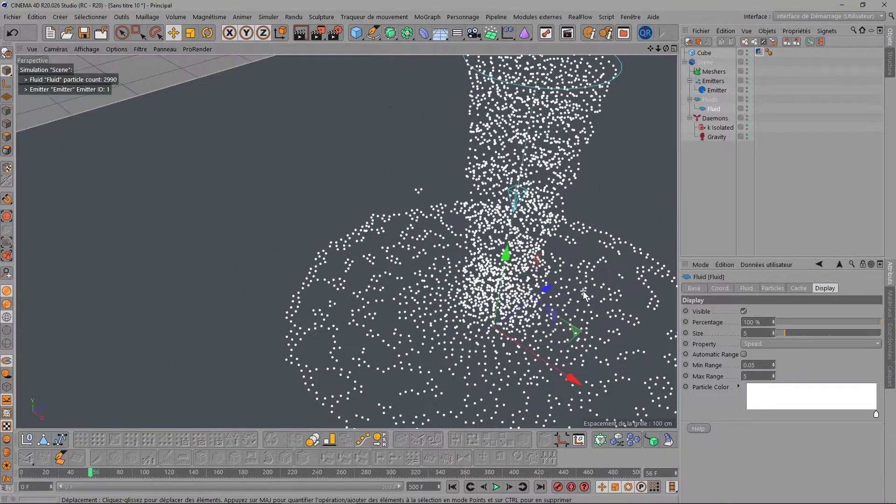
{"action": "scroll", "coordinate": [583, 290], "scroll_direction": "down", "scroll_amount": 2}
{"action": "left_click_drag", "start_coordinate": [649, 49], "coordinate": [650, 51]}
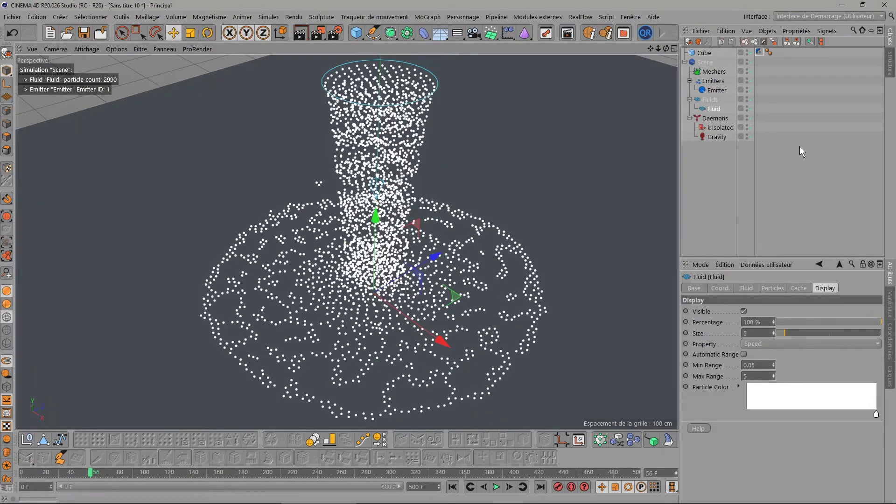
{"action": "left_click", "coordinate": [744, 288]}
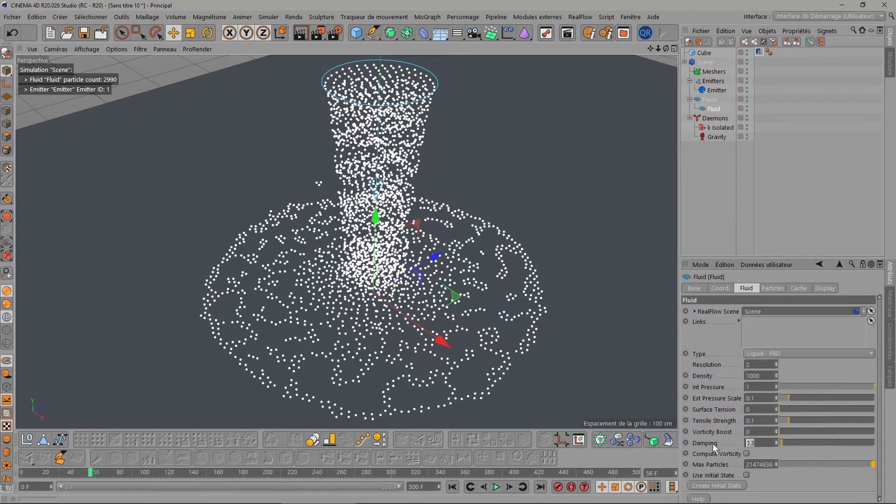
Set Fluid Damping to 0.1 and replay the simulation from the start
{"action": "type", "text": "0.1"}
{"action": "key", "text": "Return"}
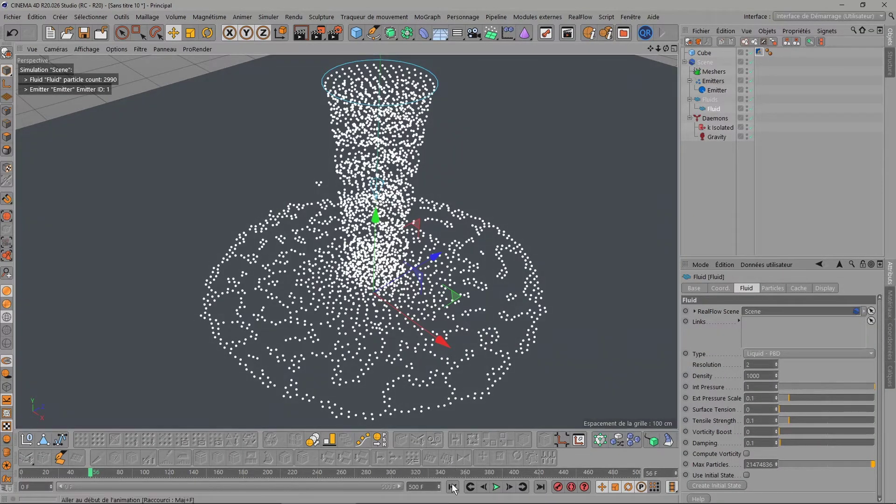
{"action": "left_click", "coordinate": [452, 487]}
{"action": "left_click", "coordinate": [496, 487]}
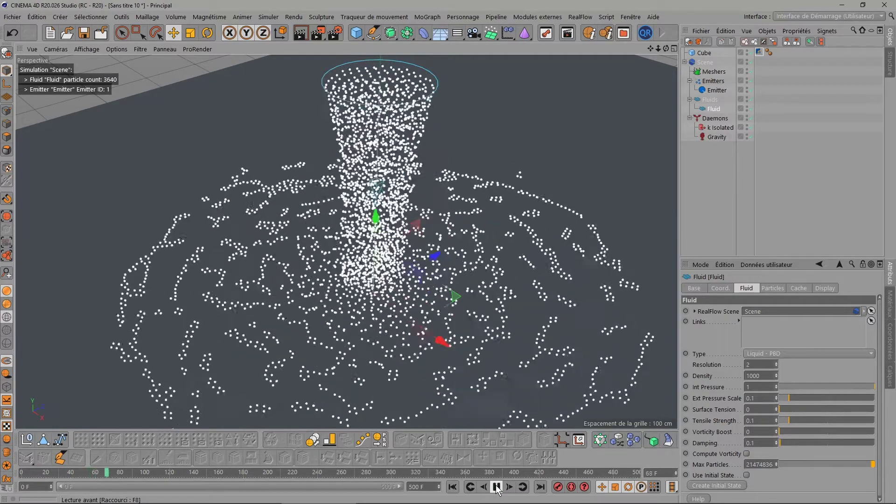
Adjust Tensile Strength and replay the simulation, pausing at frame 55
{"action": "left_click", "coordinate": [756, 420]}
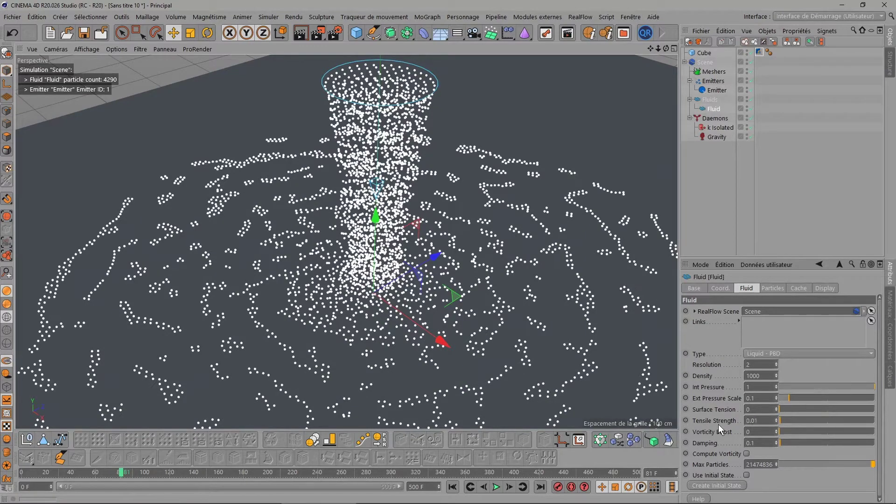
{"action": "type", "text": "0.01"}
{"action": "left_click", "coordinate": [452, 486]}
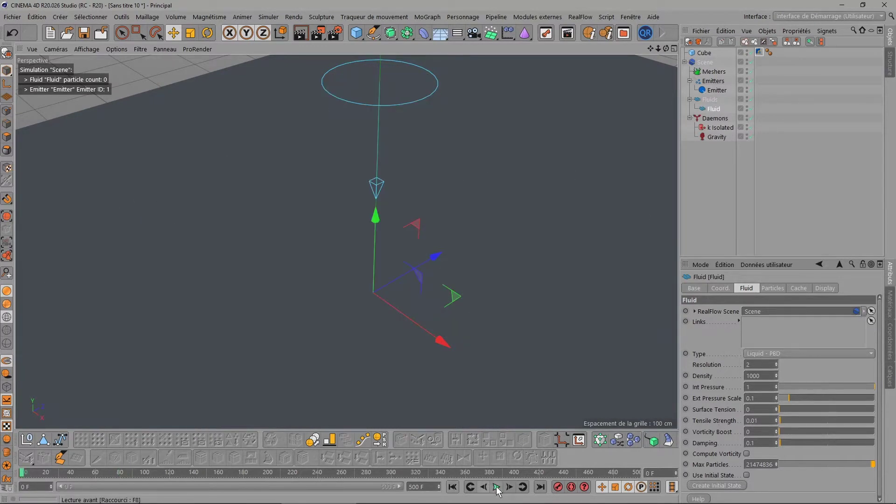
{"action": "left_click", "coordinate": [496, 487]}
{"action": "left_click", "coordinate": [496, 486]}
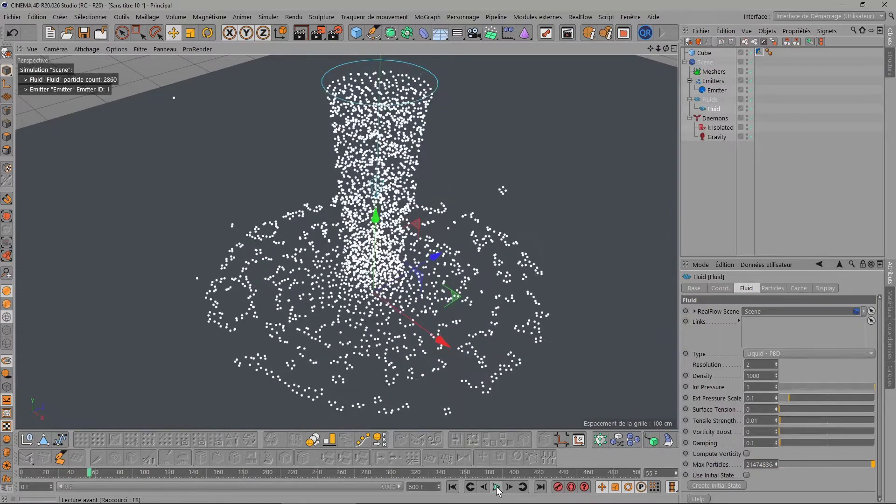
Centre the fluid column in the viewport and show the k Isolated daemon's settings
{"action": "scroll", "coordinate": [261, 139], "scroll_direction": "down", "scroll_amount": 3}
{"action": "scroll", "coordinate": [261, 139], "scroll_direction": "down", "scroll_amount": 3}
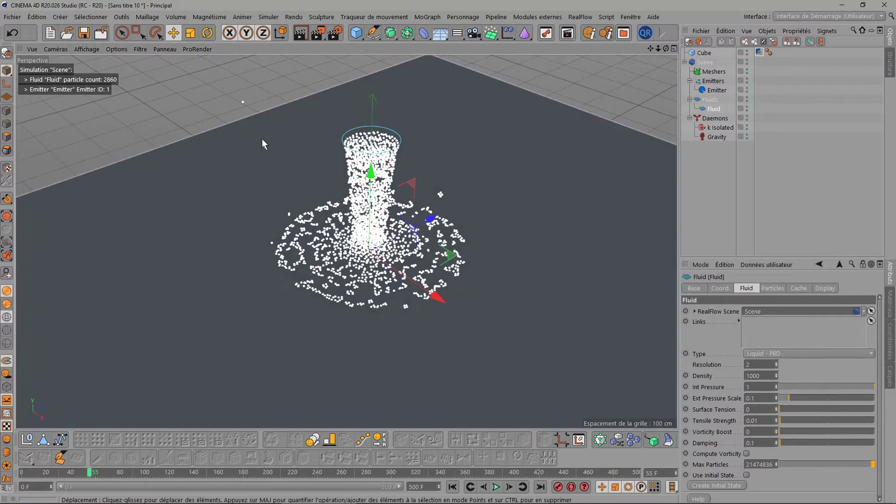
{"action": "scroll", "coordinate": [247, 130], "scroll_direction": "up", "scroll_amount": 1}
{"action": "scroll", "coordinate": [247, 131], "scroll_direction": "up", "scroll_amount": 3}
{"action": "scroll", "coordinate": [248, 131], "scroll_direction": "up", "scroll_amount": 2}
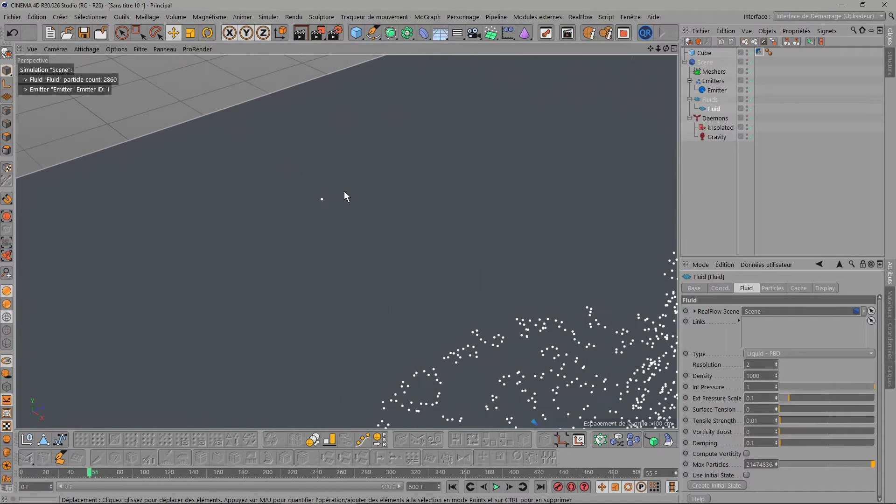
{"action": "scroll", "coordinate": [316, 180], "scroll_direction": "up", "scroll_amount": 2}
{"action": "scroll", "coordinate": [315, 180], "scroll_direction": "down", "scroll_amount": 3}
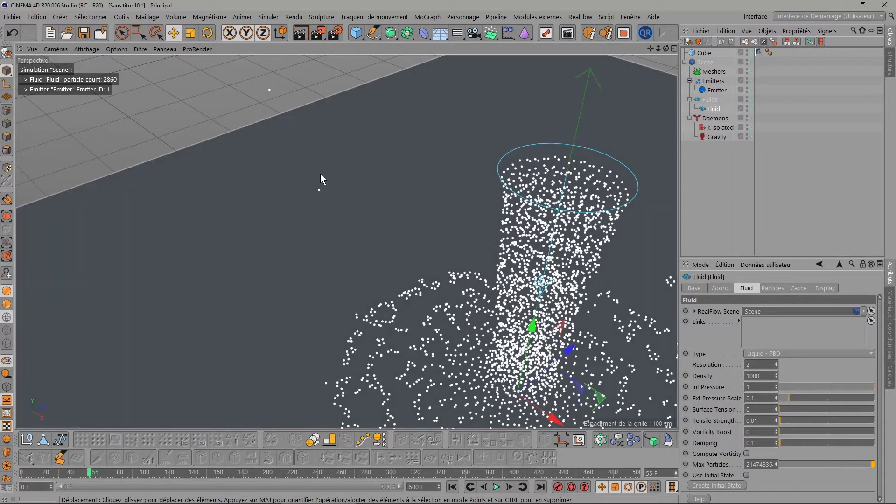
{"action": "scroll", "coordinate": [320, 173], "scroll_direction": "down", "scroll_amount": 1}
{"action": "middle_click_drag", "start_coordinate": [323, 184], "coordinate": [256, 164], "text": "alt"}
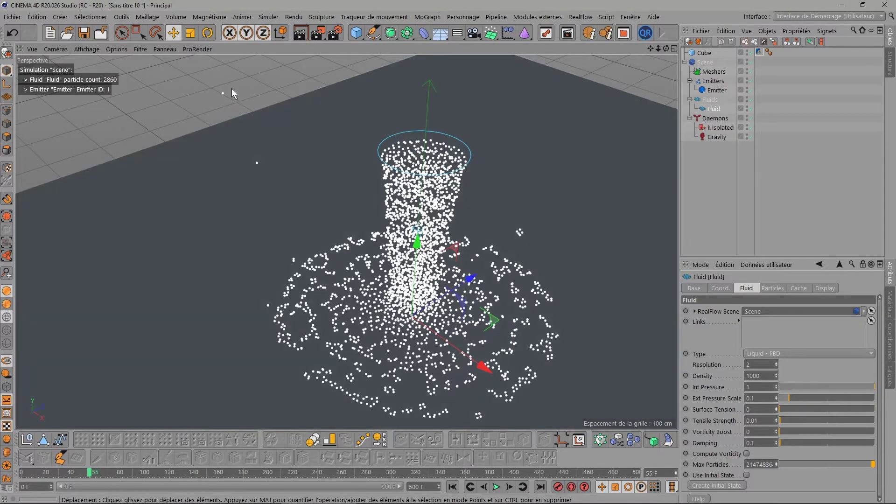
{"action": "left_click", "coordinate": [712, 127]}
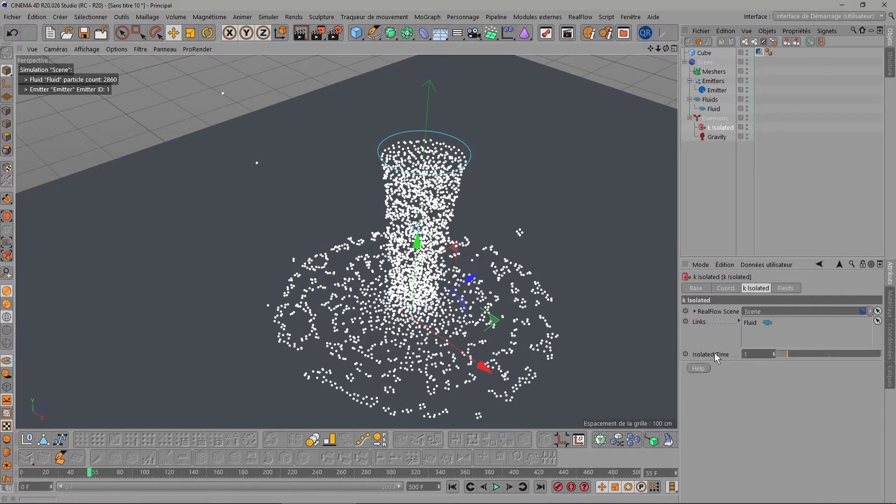
Set k Isolated's Isolated Time to 0.1 and replay the simulation from frame 0
{"action": "left_click", "coordinate": [756, 355]}
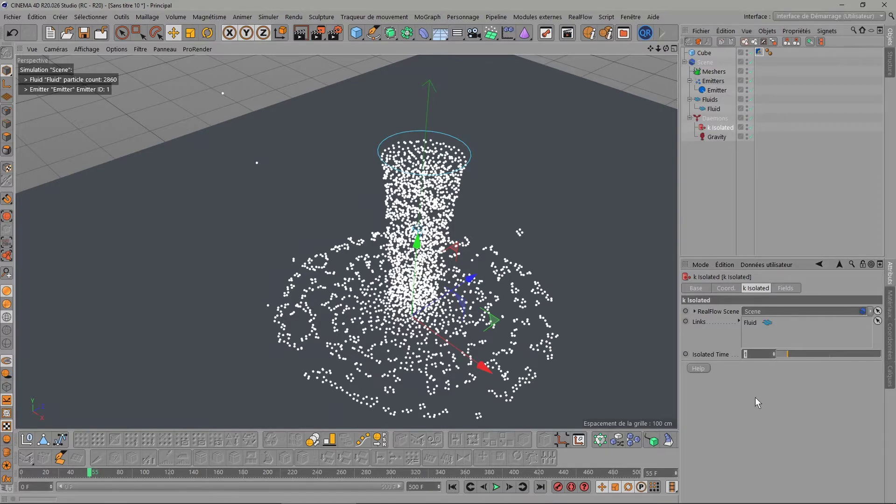
{"action": "type", "text": "0.1"}
{"action": "key", "text": "Return"}
{"action": "left_click", "coordinate": [452, 487]}
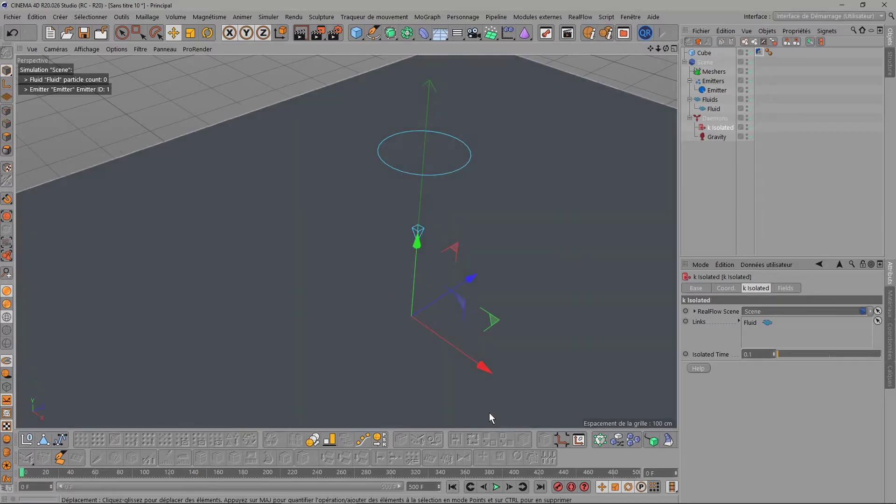
{"action": "left_click", "coordinate": [496, 487]}
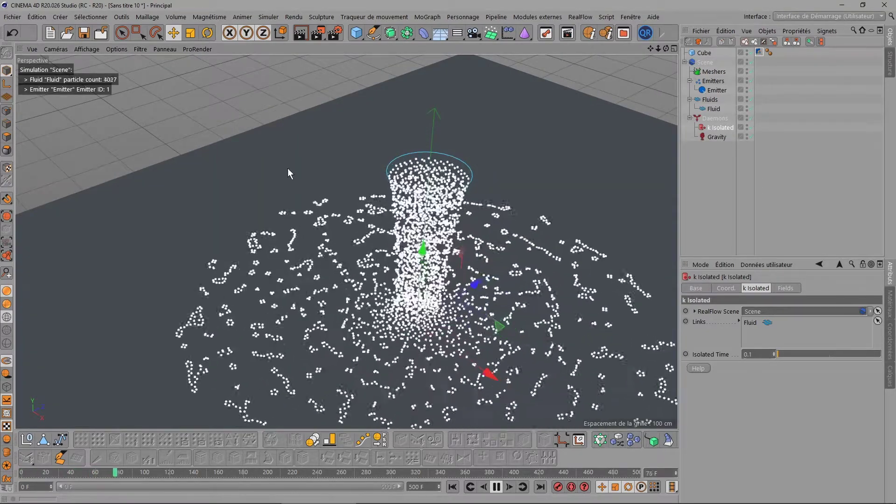
Watch the particles spread across the floor, stop playback, and reselect Isolated Time
{"action": "mouse_move", "coordinate": [259, 134]}
{"action": "left_mouse_down", "text": "alt"}
{"action": "mouse_move", "coordinate": [404, 257]}
{"action": "mouse_move", "coordinate": [582, 64]}
{"action": "left_mouse_up", "text": "alt"}
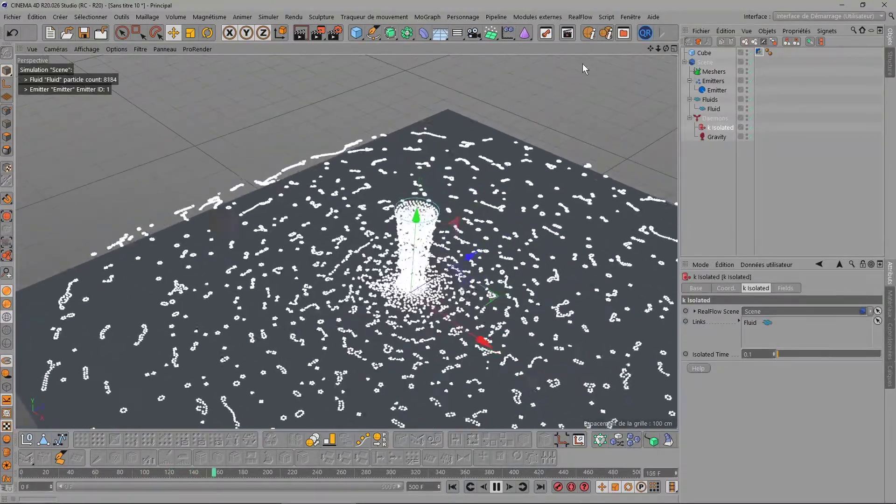
{"action": "left_click_drag", "start_coordinate": [648, 49], "coordinate": [530, 166]}
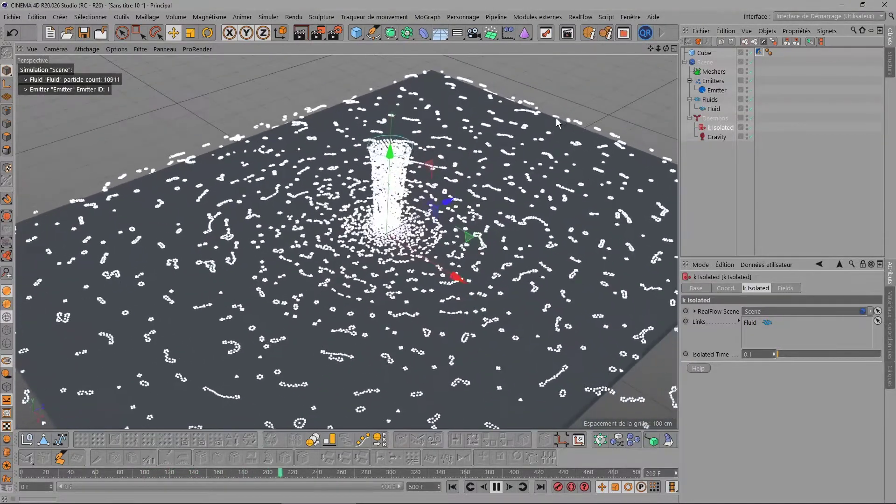
{"action": "left_click", "coordinate": [496, 487]}
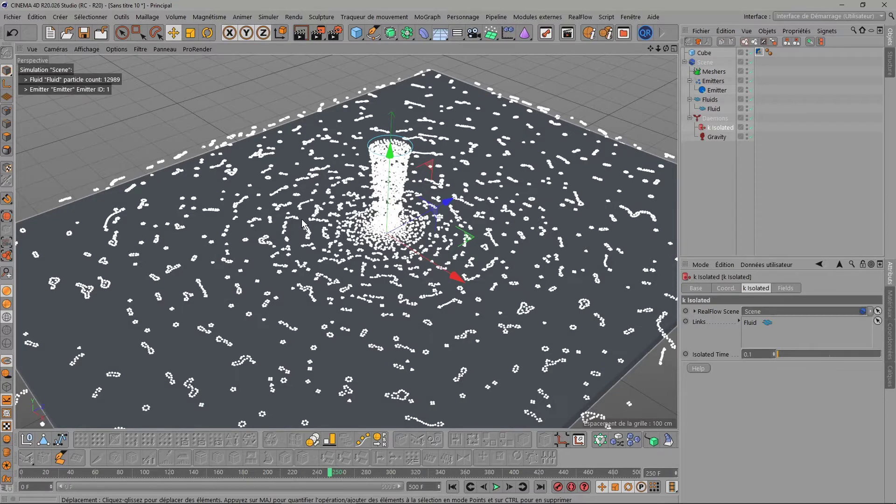
{"action": "left_click_drag", "start_coordinate": [303, 224], "coordinate": [653, 163], "text": "alt"}
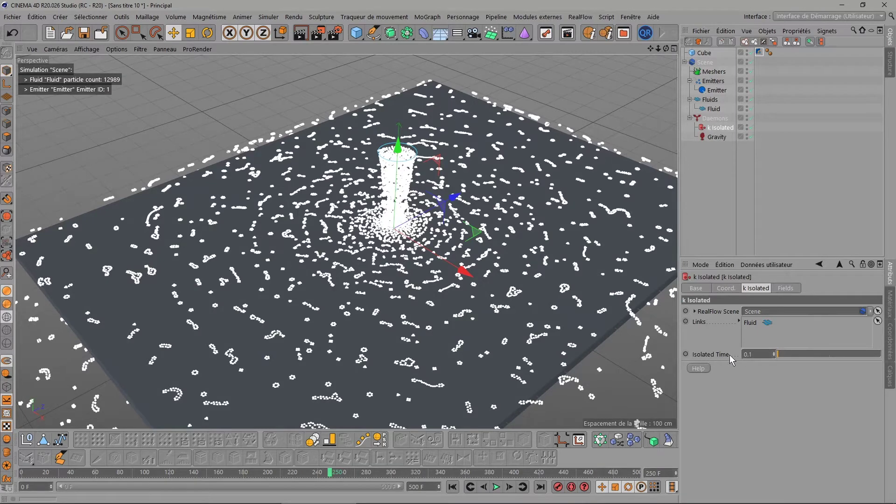
{"action": "left_click", "coordinate": [748, 355]}
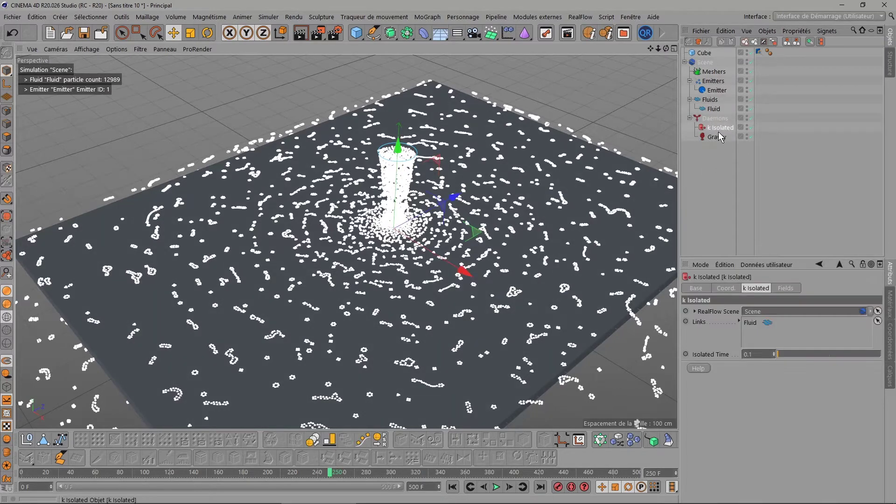
Replace k Isolated with a new k Speed daemon and rewind to frame 0
{"action": "key", "text": "Delete"}
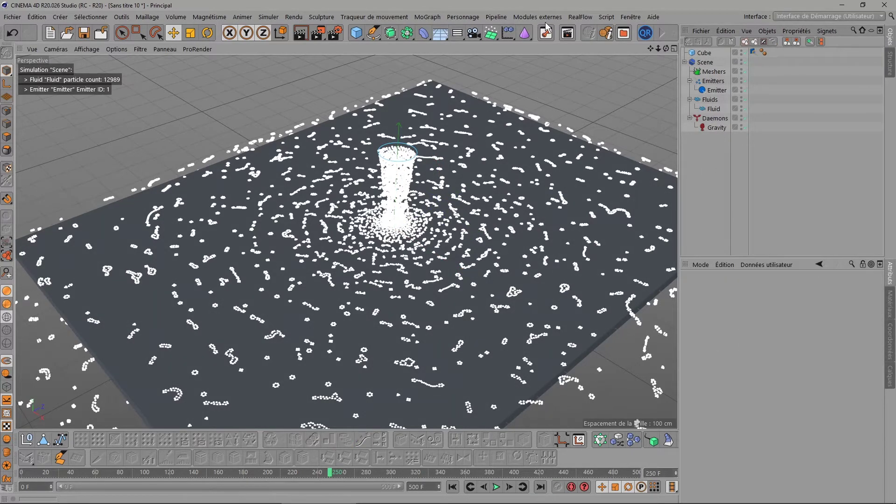
{"action": "left_click", "coordinate": [580, 17]}
{"action": "mouse_move", "coordinate": [592, 54]}
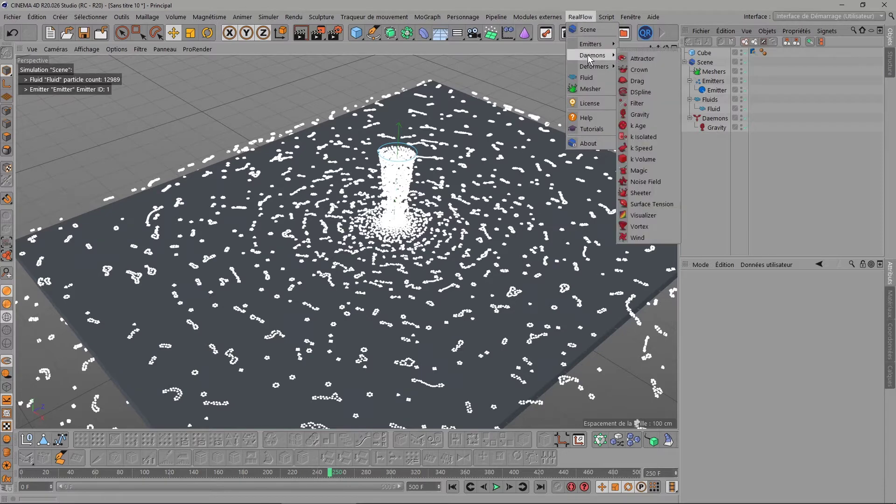
{"action": "left_click", "coordinate": [650, 148]}
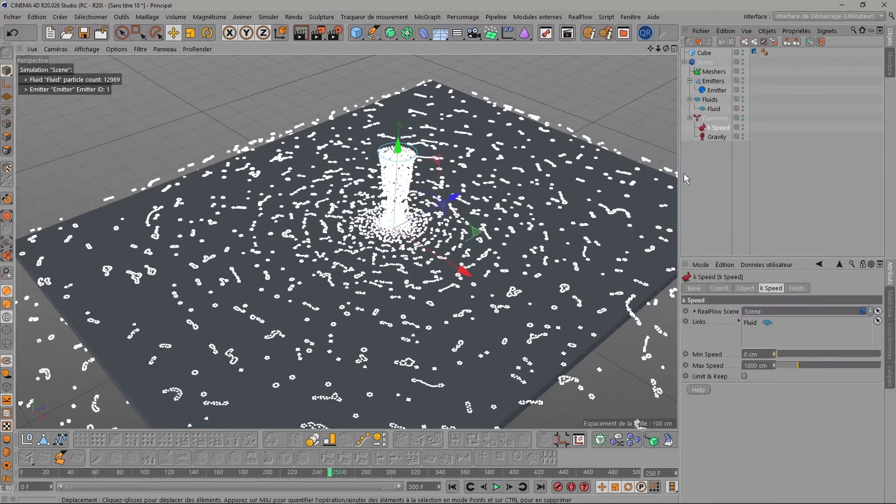
{"action": "left_click", "coordinate": [451, 487]}
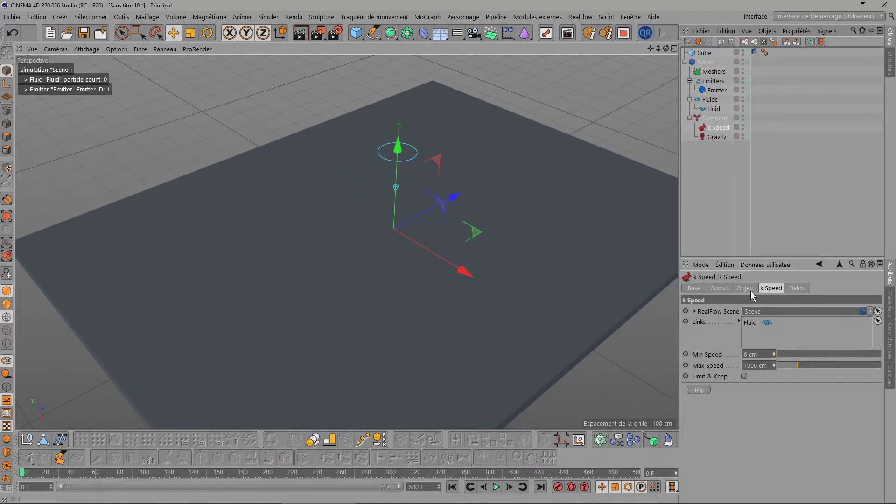
Check the emitter's emission settings, return to k Speed, and play the simulation
{"action": "left_click", "coordinate": [720, 89]}
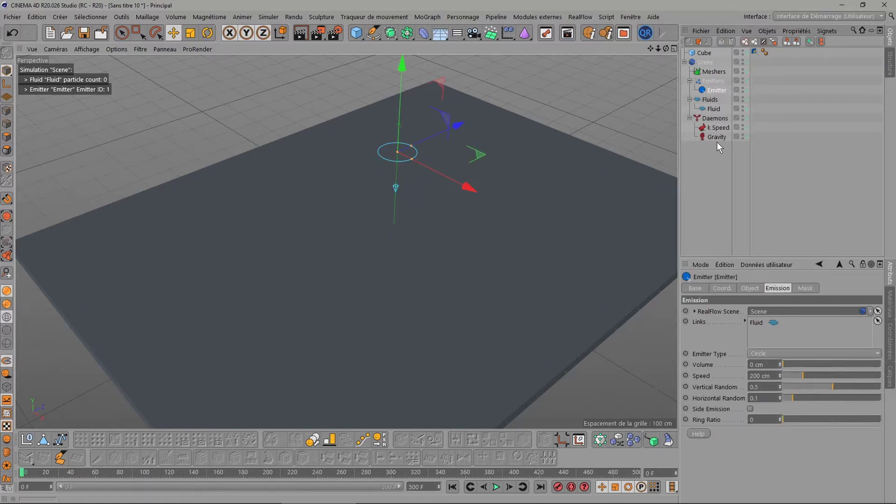
{"action": "left_click", "coordinate": [722, 128]}
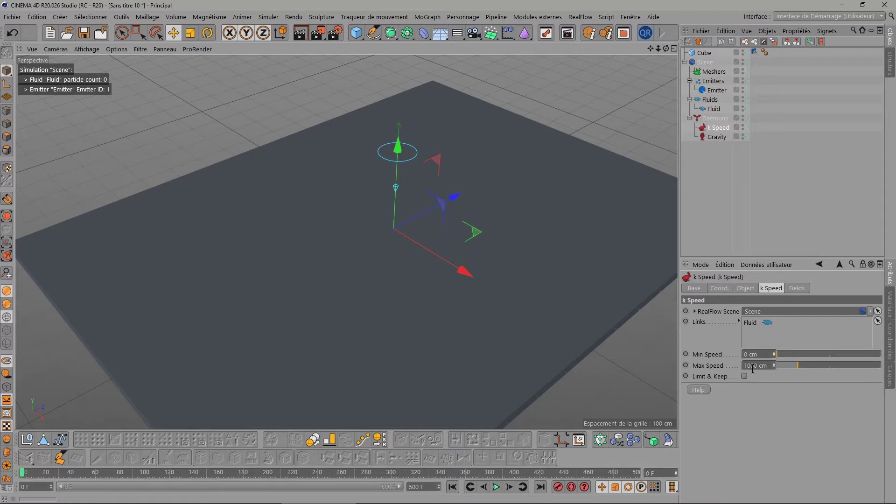
{"action": "left_click", "coordinate": [495, 487]}
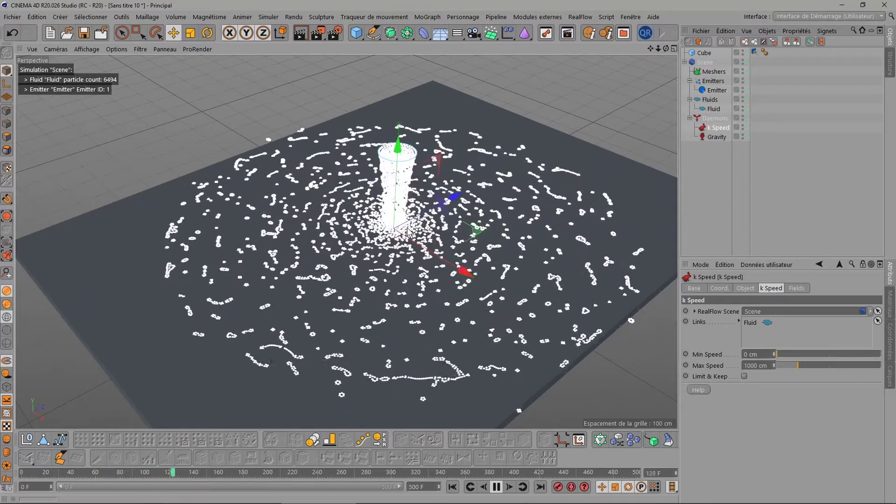
{"action": "scroll", "coordinate": [509, 205], "scroll_direction": "down", "scroll_amount": 3}
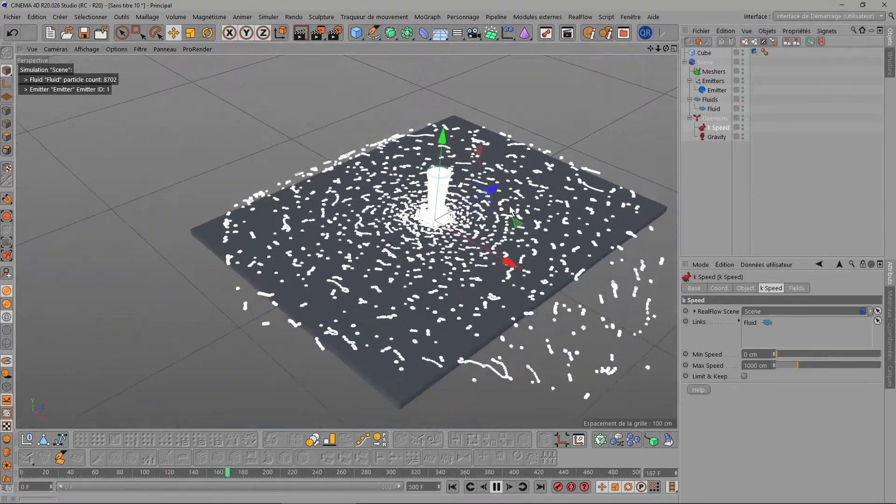
{"action": "scroll", "coordinate": [508, 205], "scroll_direction": "down", "scroll_amount": 2}
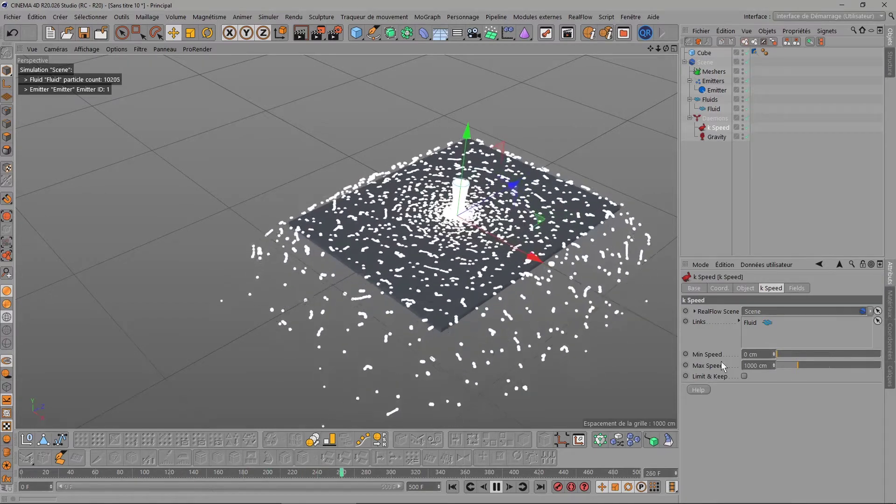
Tune k Speed to Max Speed 829.6 cm and raise Min Speed above 0 cm
{"action": "left_click", "coordinate": [784, 366]}
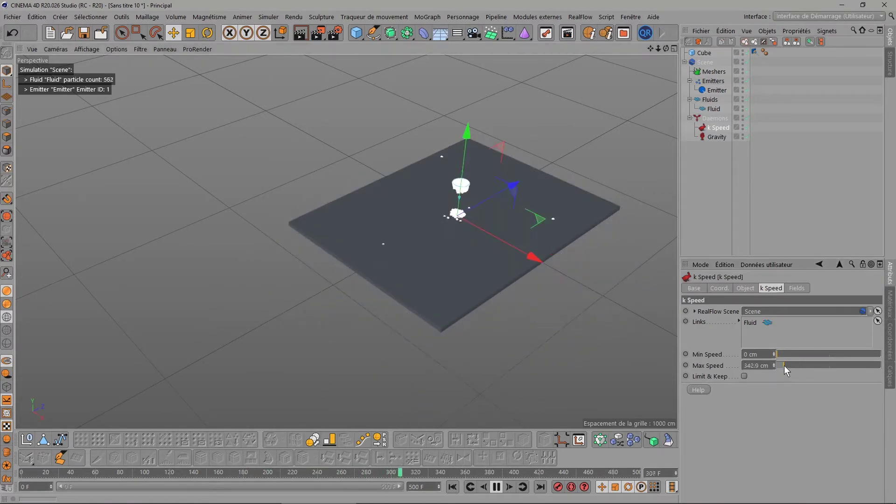
{"action": "scroll", "coordinate": [442, 182], "scroll_direction": "up", "scroll_amount": 5}
{"action": "scroll", "coordinate": [443, 182], "scroll_direction": "up", "scroll_amount": 2}
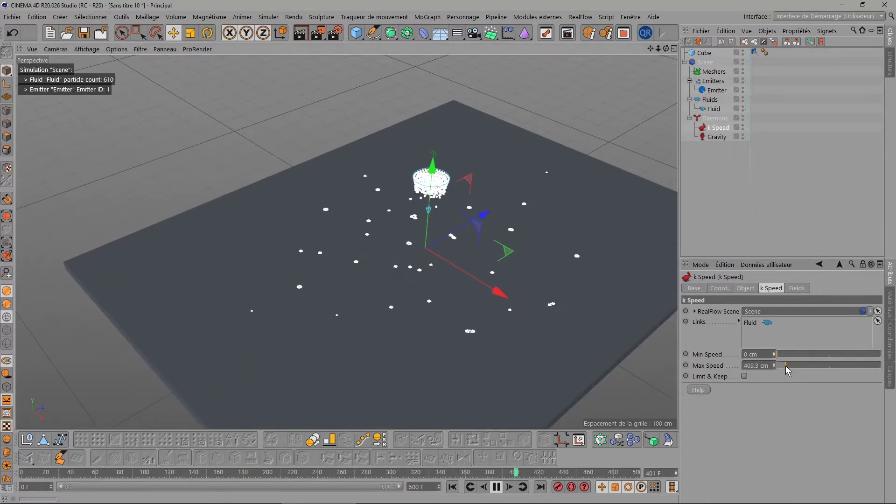
{"action": "left_click_drag", "start_coordinate": [785, 365], "coordinate": [791, 365]}
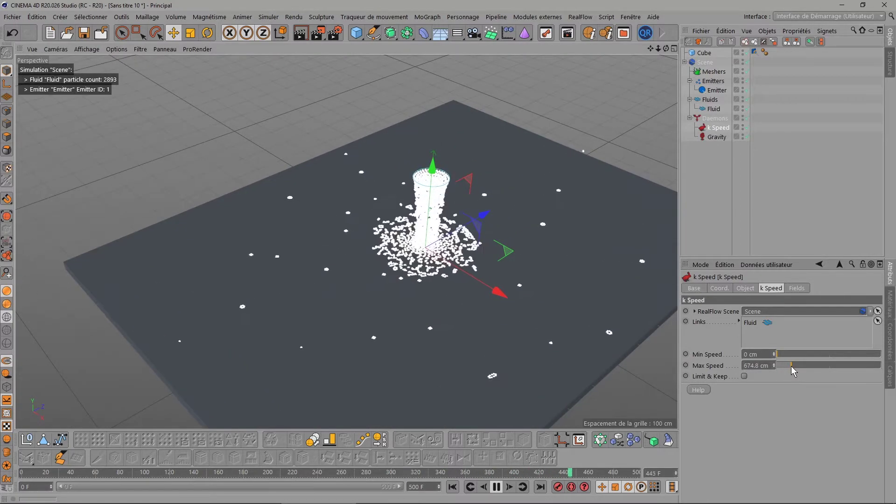
{"action": "left_click_drag", "start_coordinate": [790, 366], "coordinate": [789, 366]}
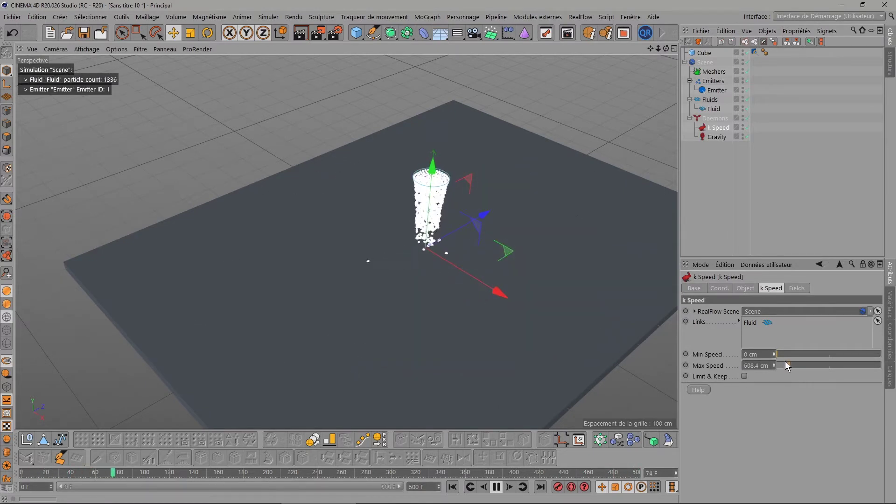
{"action": "left_click_drag", "start_coordinate": [788, 364], "coordinate": [794, 365]}
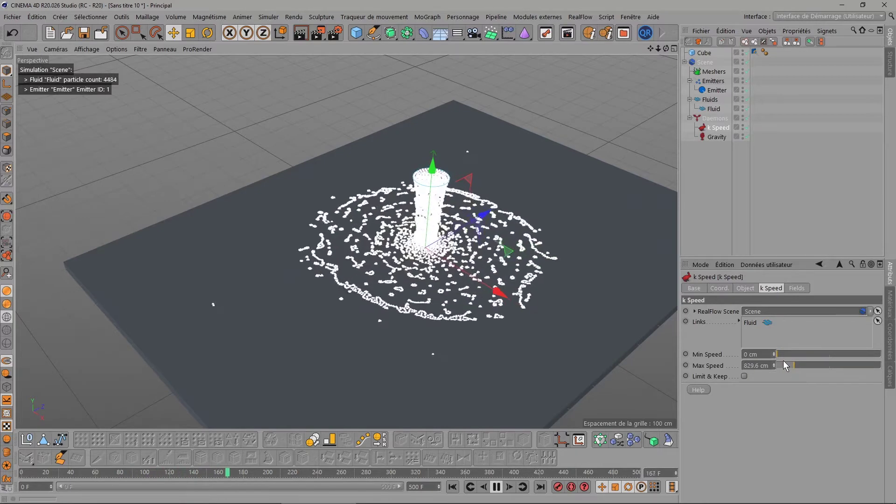
{"action": "left_click_drag", "start_coordinate": [777, 354], "coordinate": [779, 357]}
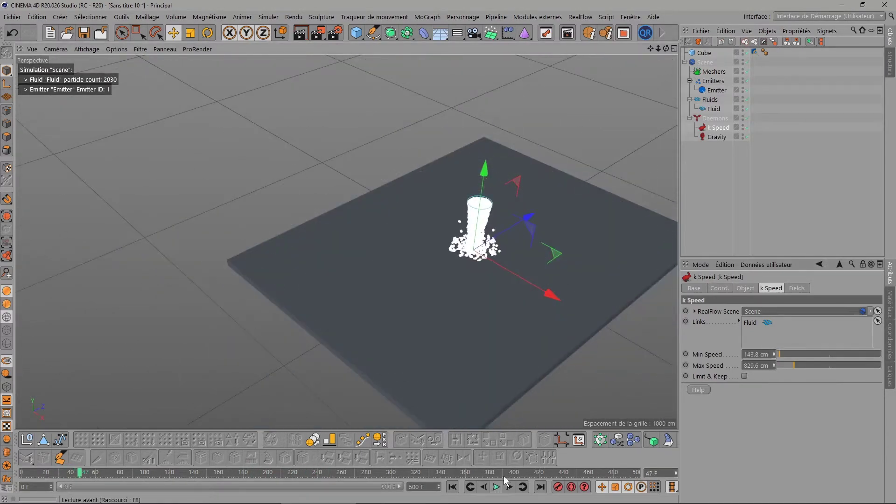
Set the Cube's RF Collider Friction to 0.1 and rewind to frame 0
{"action": "left_click", "coordinate": [755, 53]}
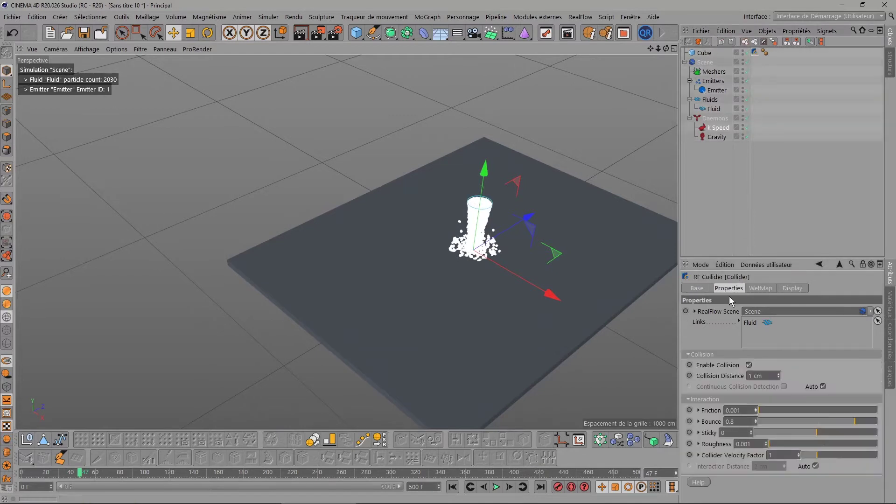
{"action": "left_click", "coordinate": [743, 410]}
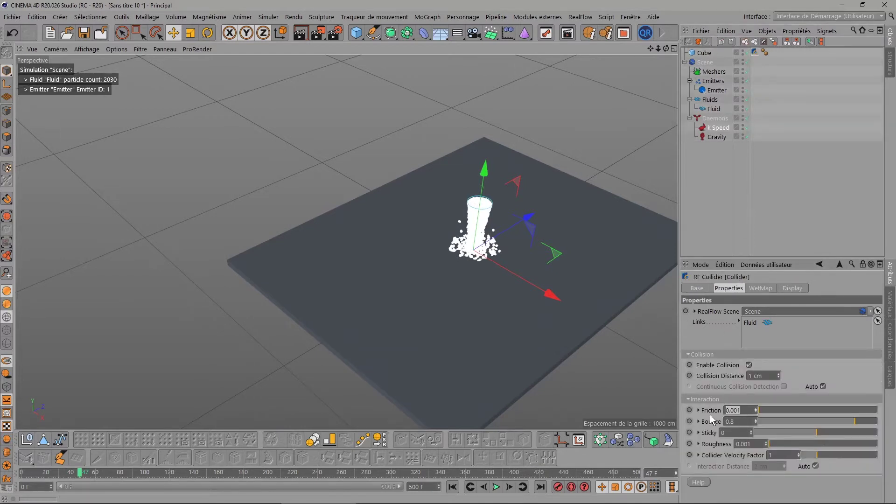
{"action": "type", "text": "0.1"}
{"action": "key", "text": "Return"}
{"action": "left_click", "coordinate": [455, 485]}
Lower k Speed's Min Speed to about 122 cm and replay the simulation
{"action": "left_click", "coordinate": [718, 127]}
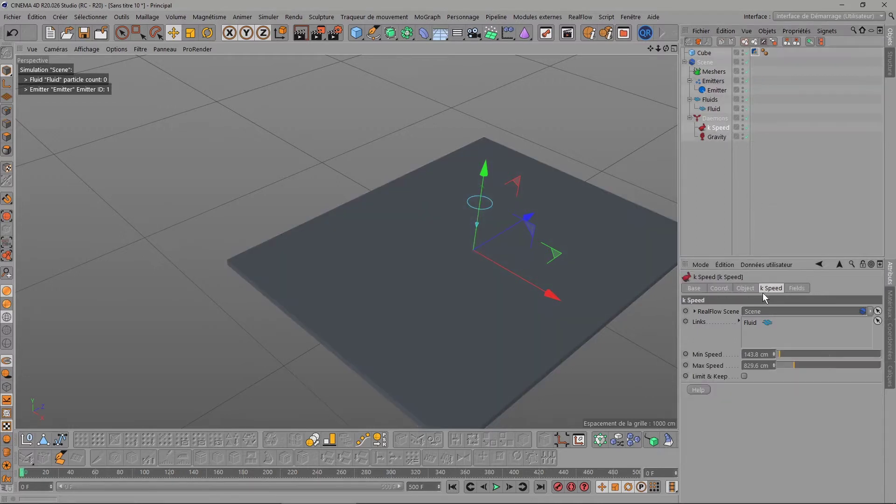
{"action": "left_click_drag", "start_coordinate": [779, 350], "coordinate": [779, 354]}
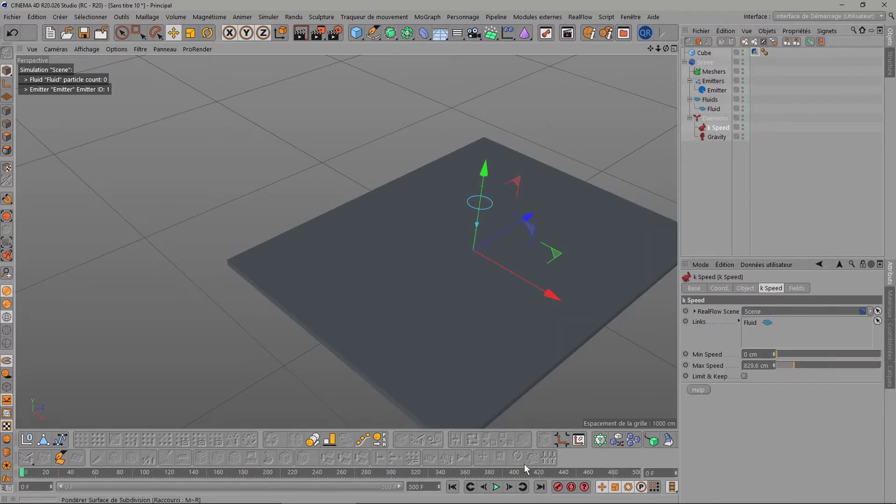
{"action": "left_click", "coordinate": [497, 486]}
{"action": "scroll", "coordinate": [564, 237], "scroll_direction": "up", "scroll_amount": 3}
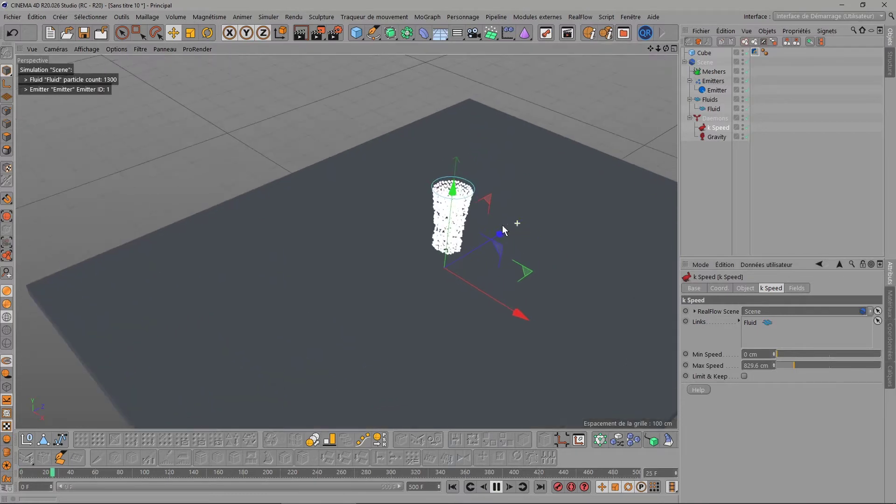
{"action": "scroll", "coordinate": [494, 229], "scroll_direction": "down", "scroll_amount": 2}
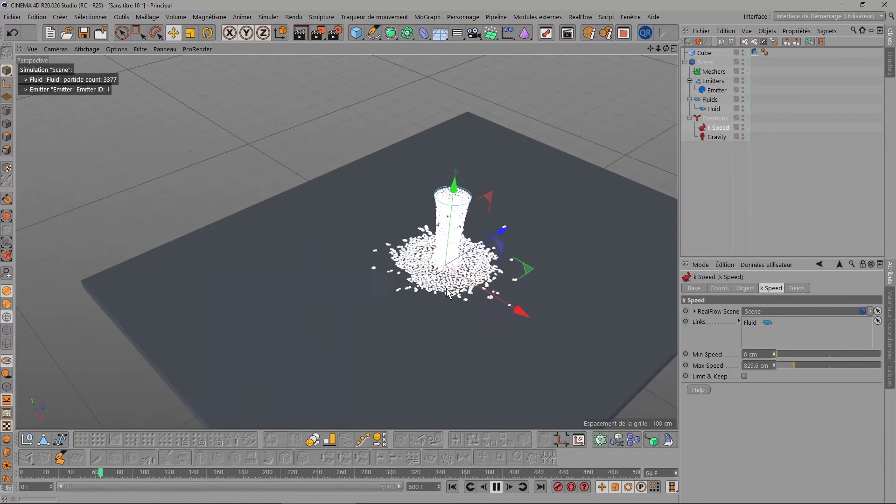
{"action": "scroll", "coordinate": [467, 317], "scroll_direction": "up", "scroll_amount": 2}
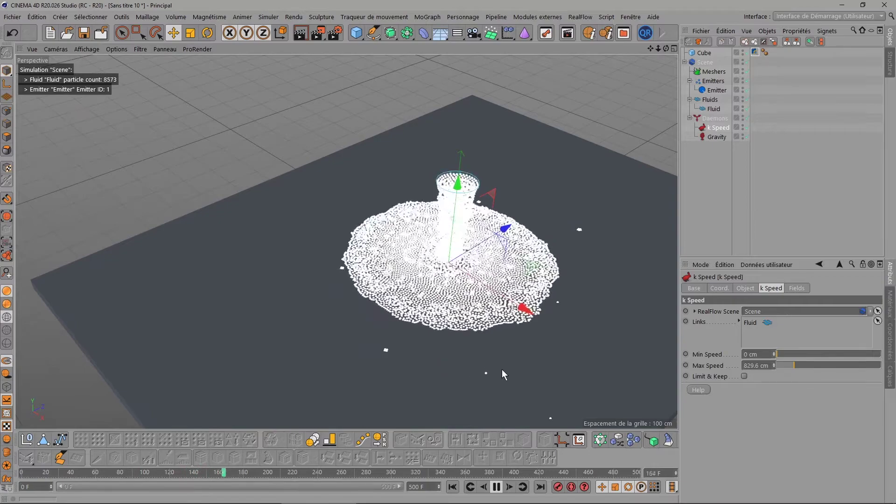
Try Min Speed values 0.5, 3.2 and 5.4, settling on 6.1 cm
{"action": "double_click", "coordinate": [766, 356]}
{"action": "type", "text": "0.5"}
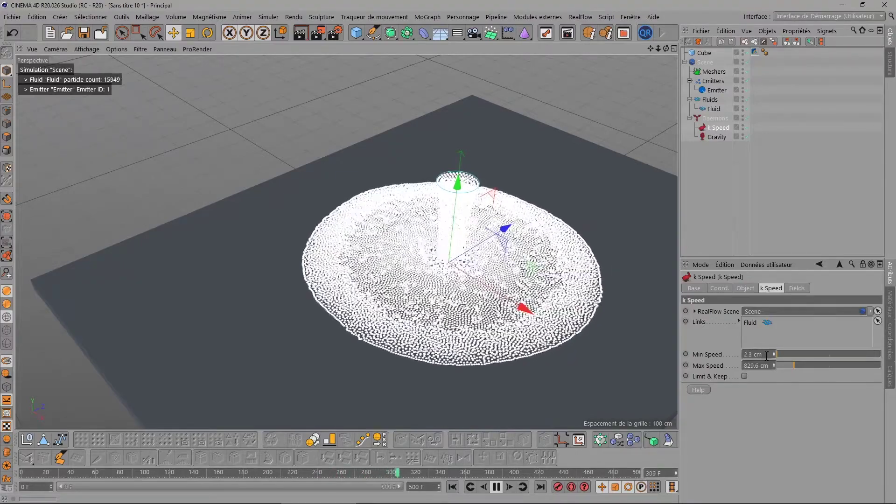
{"action": "key", "text": "BackSpace"}
{"action": "key", "text": "BackSpace"}
{"action": "key", "text": "BackSpace"}
{"action": "type", "text": "3.2"}
{"action": "key", "text": "BackSpace"}
{"action": "key", "text": "BackSpace"}
{"action": "key", "text": "BackSpace"}
{"action": "type", "text": "5.4"}
{"action": "key", "text": "Return"}
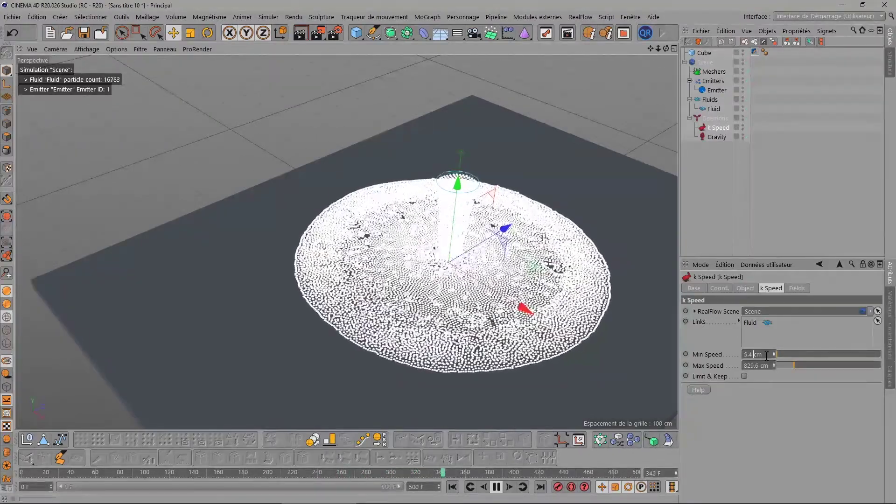
{"action": "double_click", "coordinate": [766, 356]}
{"action": "type", "text": "6.1"}
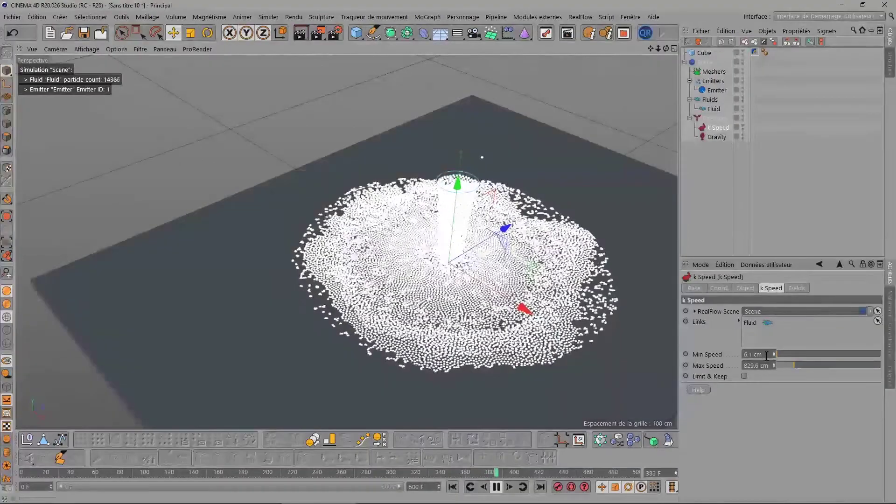
{"action": "key", "text": "Return"}
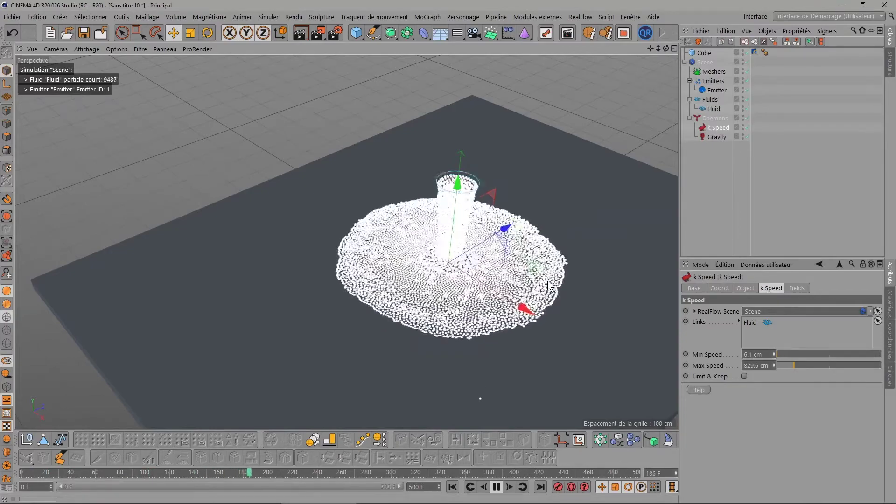
Pause playback and enable Limit & Keep on the k Speed daemon
{"action": "left_click", "coordinate": [499, 486]}
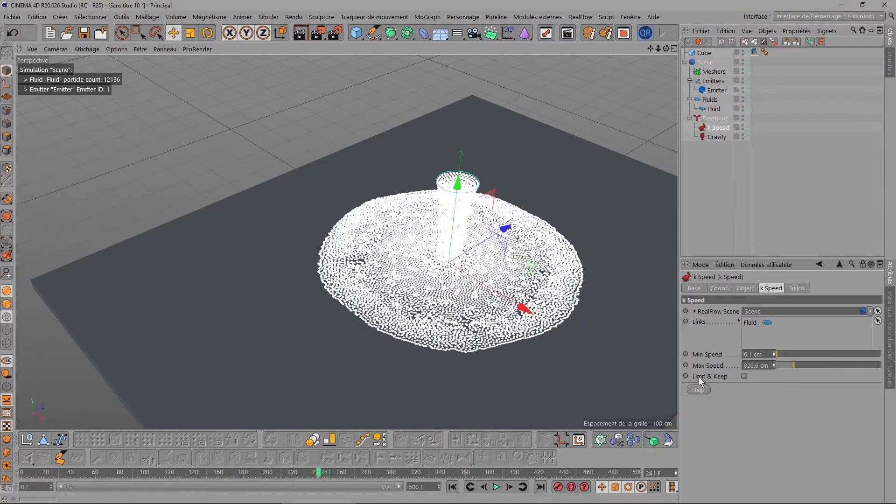
{"action": "left_click", "coordinate": [744, 376]}
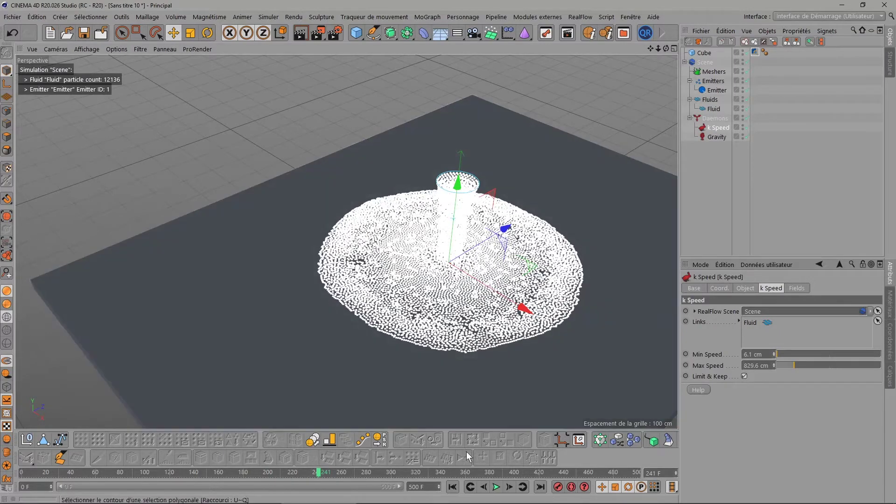
{"action": "left_click", "coordinate": [452, 487]}
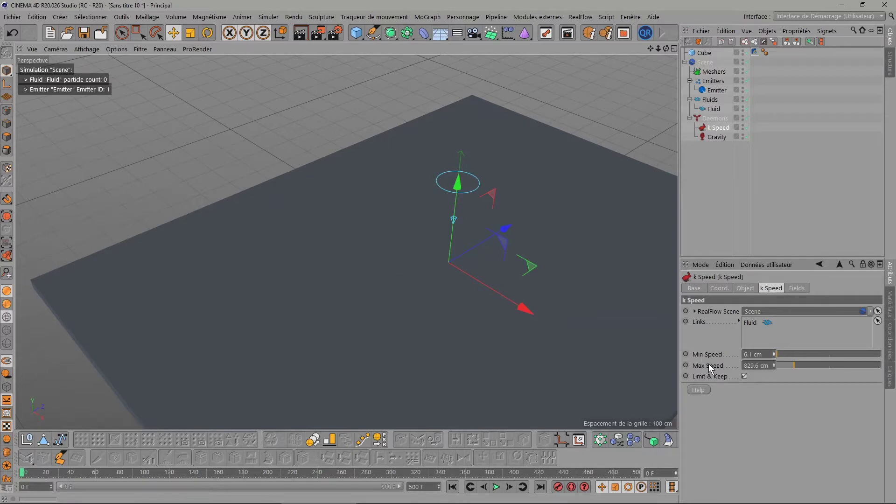
Extend the scene timeline to 1200 frames and briefly recheck the Cube's collider settings
{"action": "left_click", "coordinate": [409, 487]}
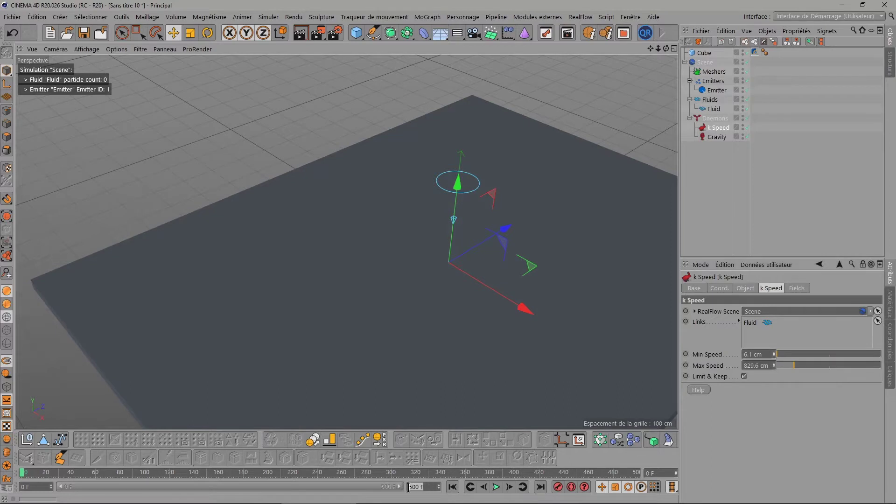
{"action": "type", "text": "1200"}
{"action": "key", "text": "Return"}
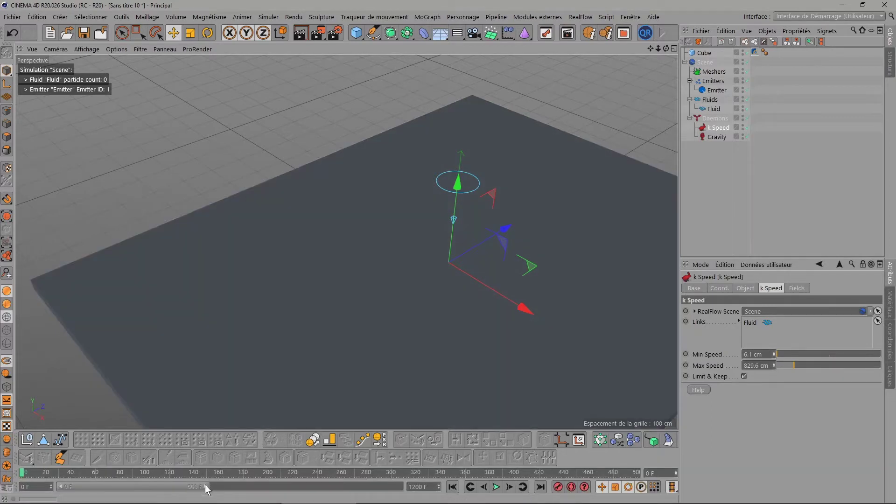
{"action": "left_click_drag", "start_coordinate": [206, 485], "coordinate": [409, 483]}
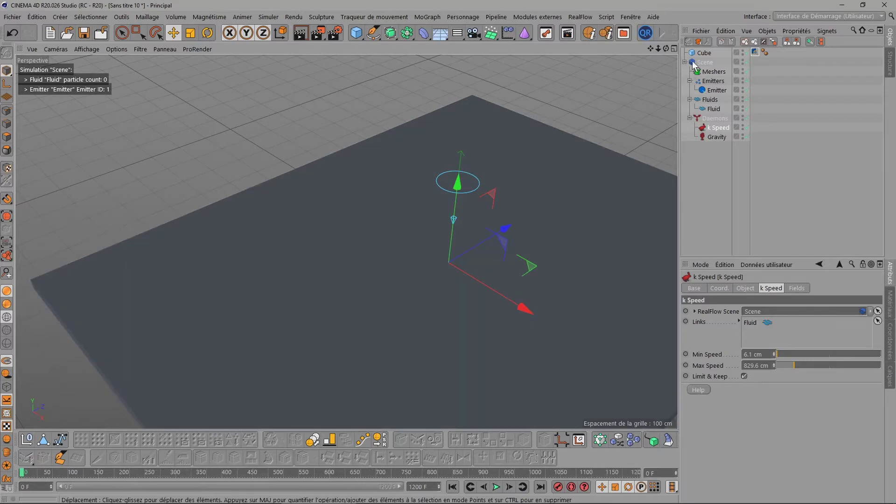
{"action": "scroll", "coordinate": [346, 240], "scroll_direction": "up", "scroll_amount": 2}
{"action": "scroll", "coordinate": [347, 241], "scroll_direction": "up", "scroll_amount": 3}
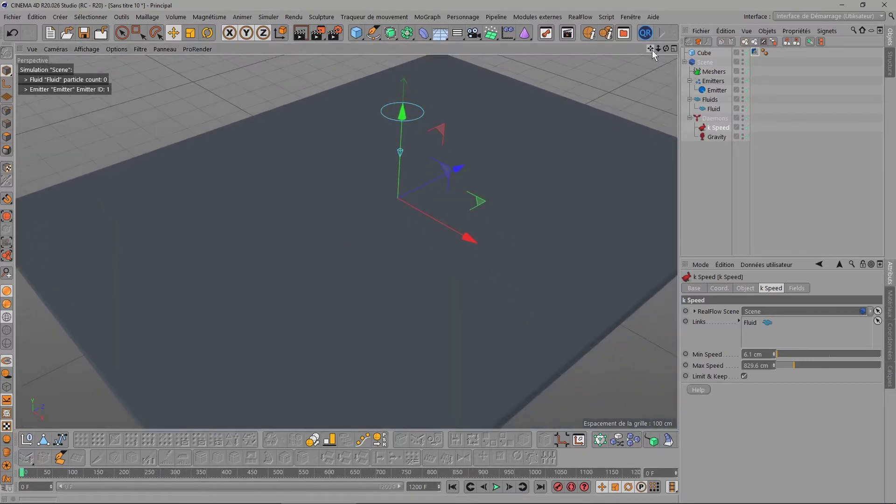
{"action": "left_click", "coordinate": [754, 52]}
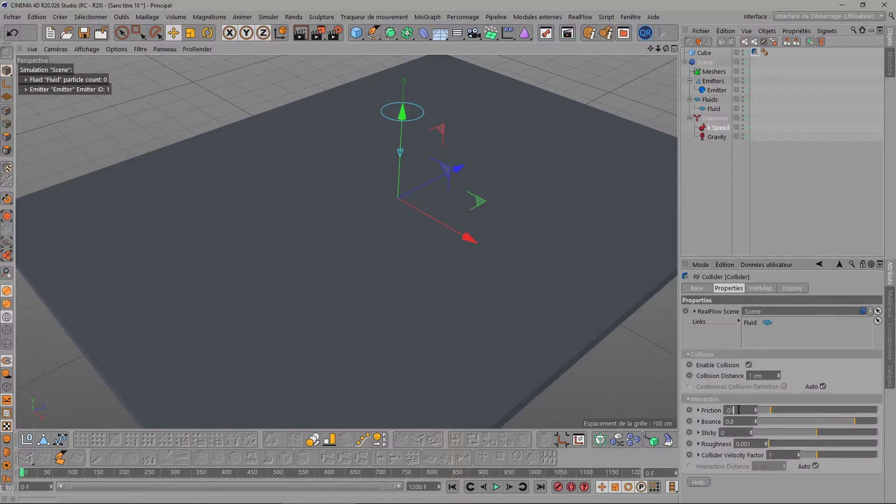
{"action": "left_click", "coordinate": [723, 127]}
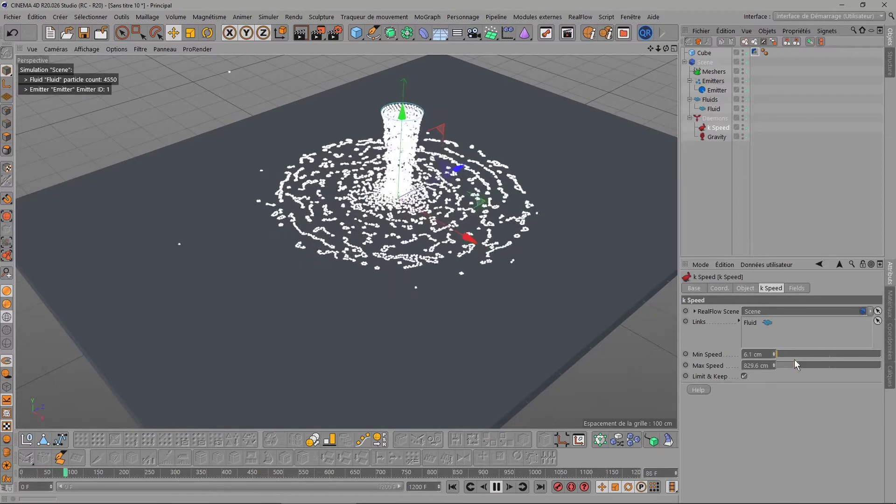
Test k Speed with Min Speed 0 then about 608 cm, Max Speed about 276 cm
{"action": "mouse_move", "coordinate": [778, 354]}
{"action": "left_mouse_down"}
{"action": "mouse_move", "coordinate": [766, 354]}
{"action": "mouse_move", "coordinate": [799, 365]}
{"action": "left_mouse_up"}
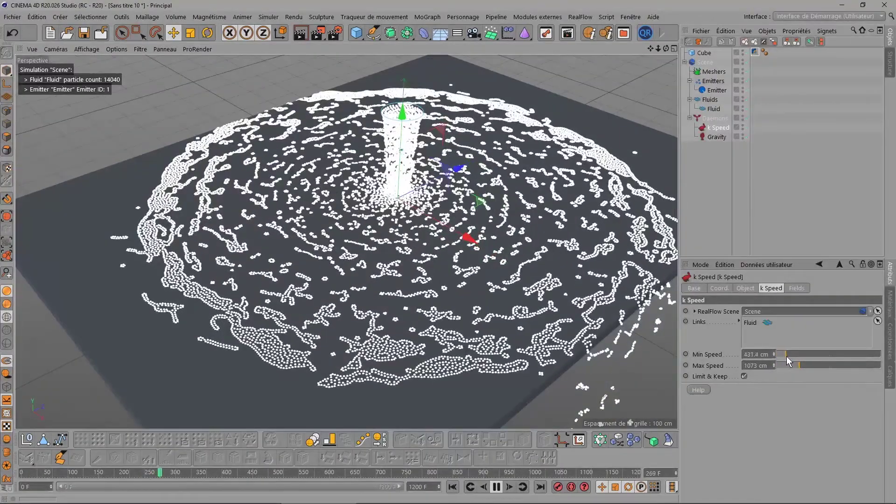
{"action": "left_click_drag", "start_coordinate": [786, 357], "coordinate": [790, 356]}
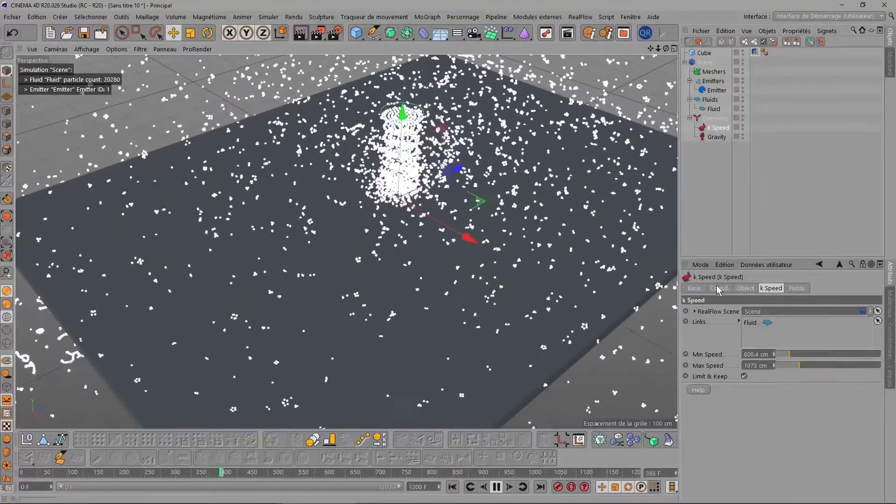
{"action": "left_click_drag", "start_coordinate": [796, 365], "coordinate": [783, 364]}
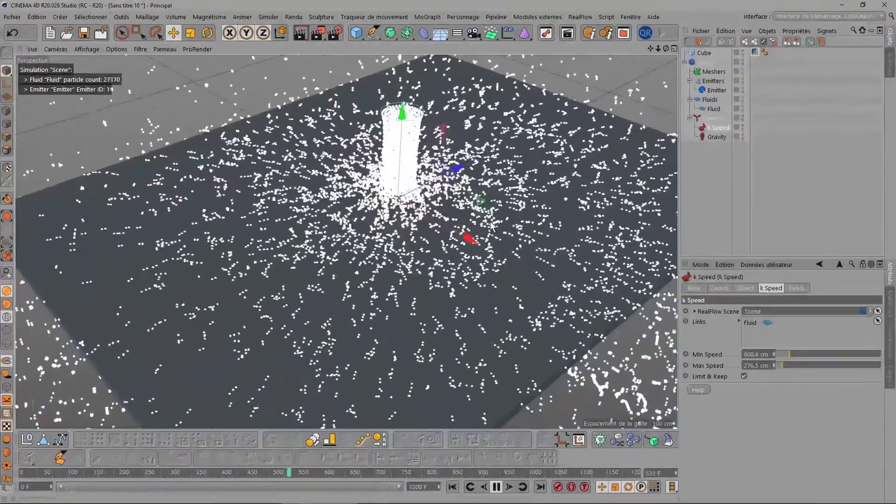
{"action": "left_click_drag", "start_coordinate": [513, 224], "coordinate": [467, 214], "text": "alt"}
{"action": "scroll", "coordinate": [467, 214], "scroll_direction": "up", "scroll_amount": 3}
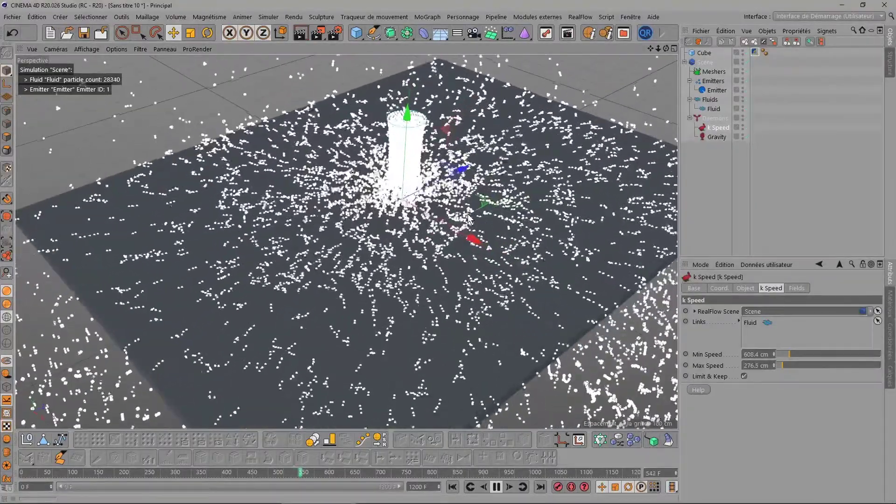
{"action": "left_click_drag", "start_coordinate": [665, 48], "coordinate": [582, 119]}
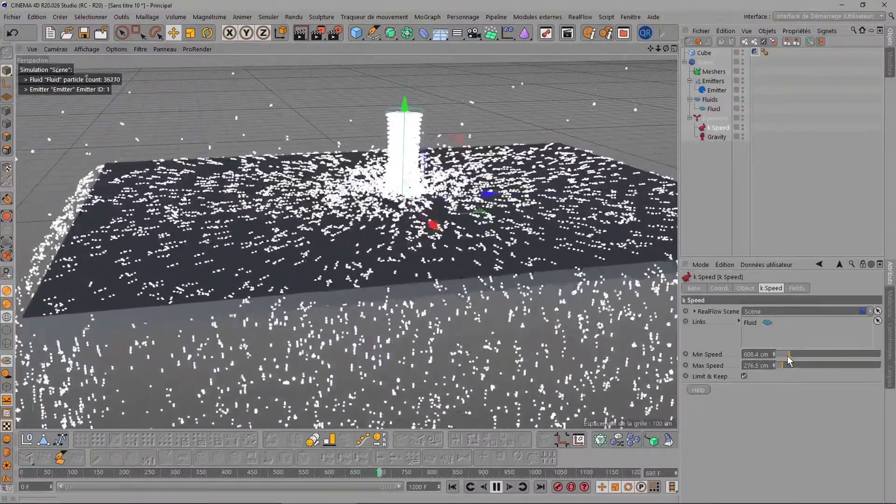
Reduce Min Speed and pull the camera back from the fluid column
{"action": "left_click_drag", "start_coordinate": [787, 356], "coordinate": [779, 366]}
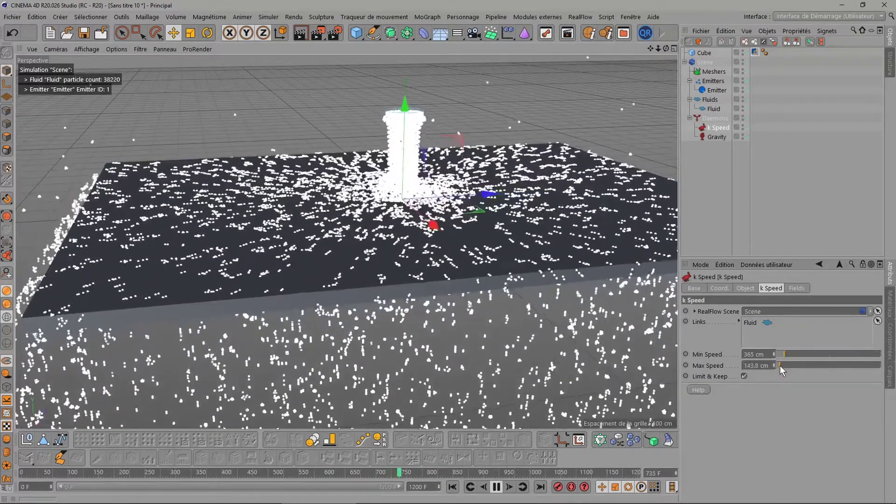
{"action": "scroll", "coordinate": [443, 243], "scroll_direction": "up", "scroll_amount": 2}
{"action": "scroll", "coordinate": [429, 246], "scroll_direction": "up", "scroll_amount": 2}
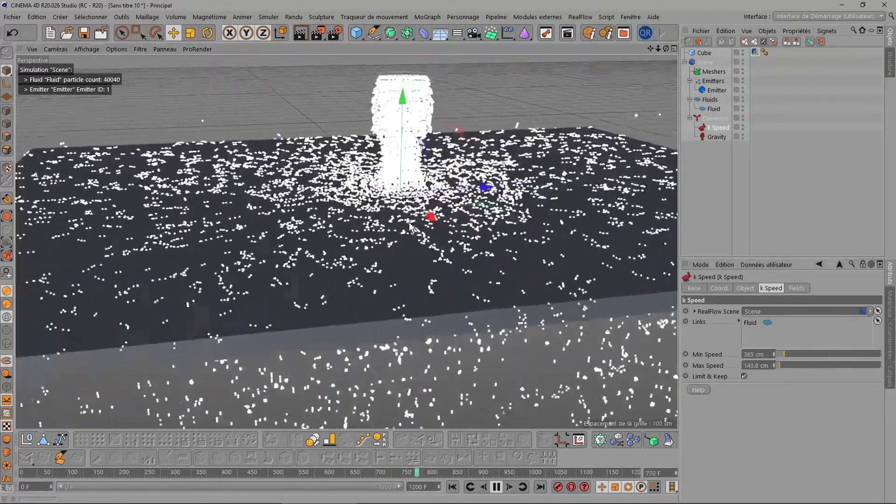
{"action": "scroll", "coordinate": [415, 250], "scroll_direction": "up", "scroll_amount": 2}
{"action": "scroll", "coordinate": [401, 252], "scroll_direction": "up", "scroll_amount": 2}
{"action": "left_click_drag", "start_coordinate": [666, 48], "coordinate": [664, 49]}
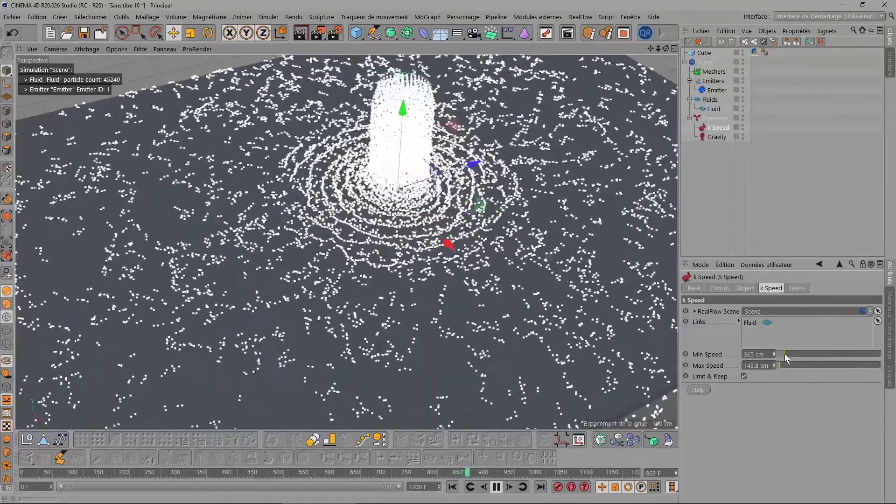
Settle on Min Speed 342.9 cm and Max Speed 1073 cm, disable Limit & Keep, stop playback
{"action": "left_click_drag", "start_coordinate": [785, 353], "coordinate": [795, 355]}
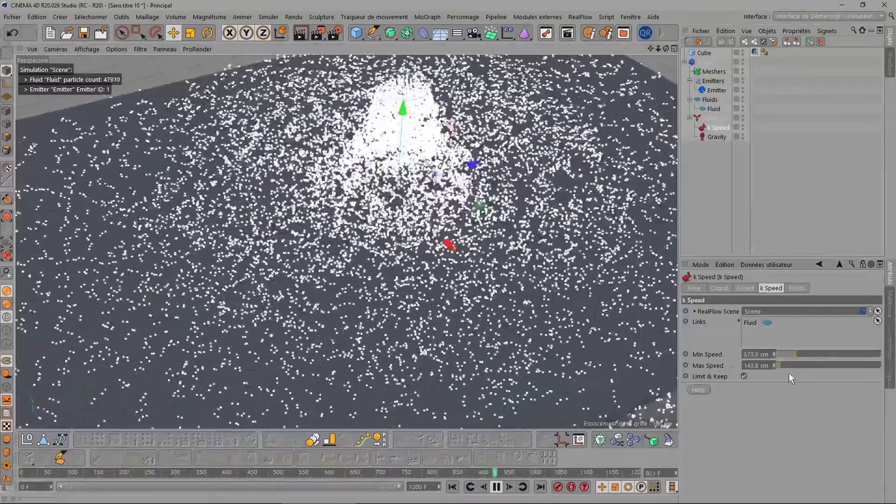
{"action": "left_click_drag", "start_coordinate": [779, 365], "coordinate": [805, 365]}
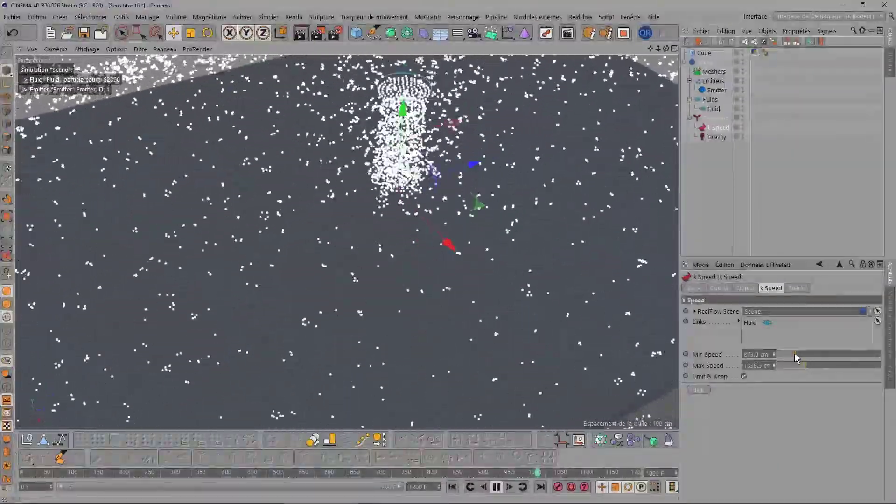
{"action": "left_click_drag", "start_coordinate": [794, 354], "coordinate": [782, 355]}
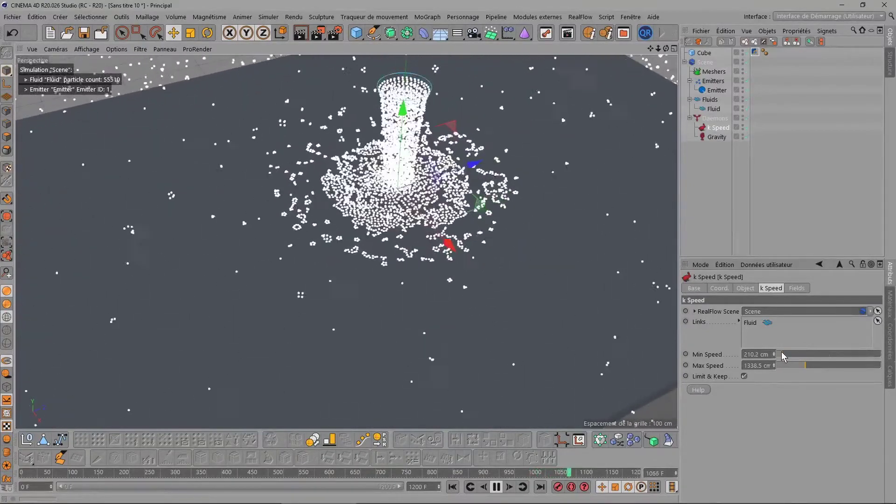
{"action": "left_click_drag", "start_coordinate": [782, 355], "coordinate": [799, 365]}
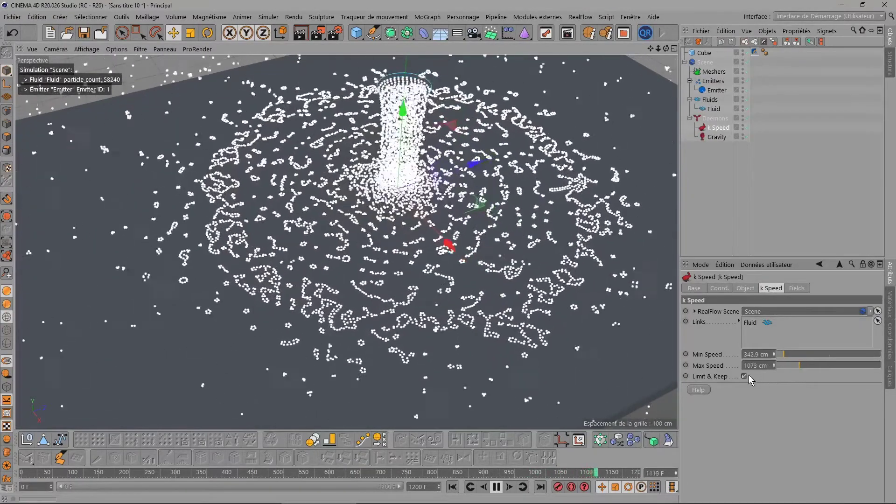
{"action": "left_click", "coordinate": [743, 376]}
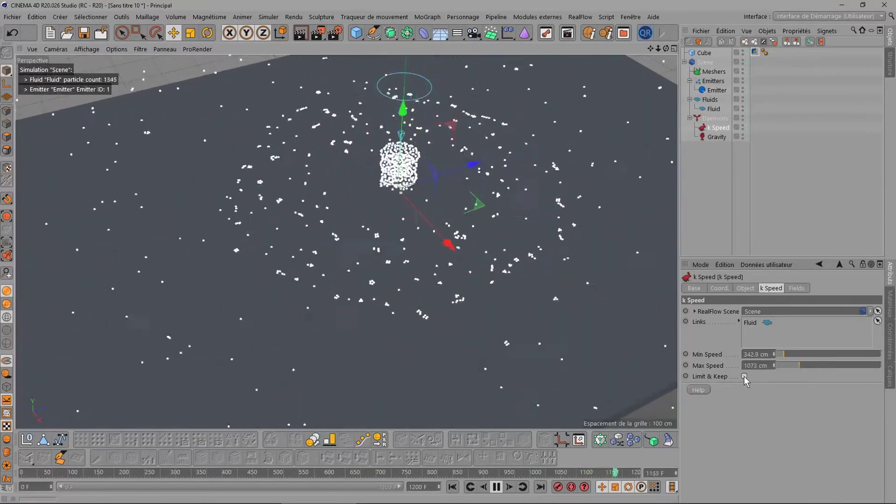
{"action": "left_click", "coordinate": [495, 488]}
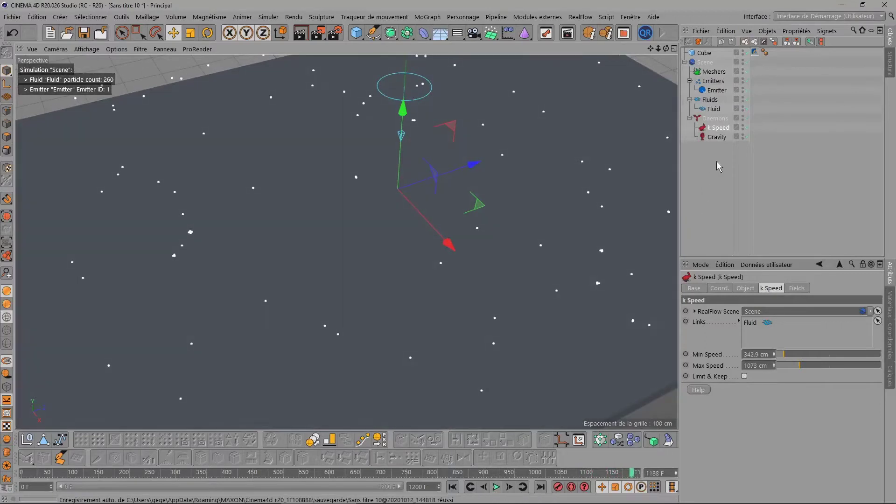
Delete the k Speed daemon, leaving only Gravity, and bring up RealFlow's daemon list
{"action": "key", "text": "Delete"}
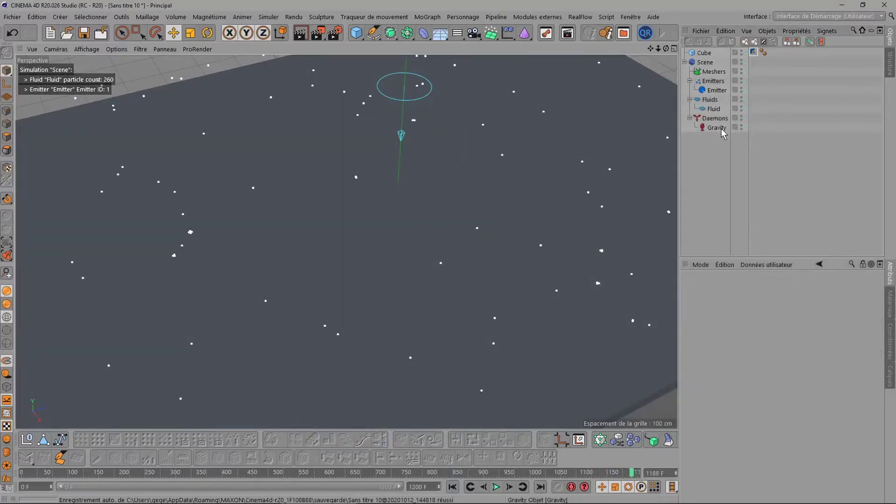
{"action": "left_click", "coordinate": [580, 17]}
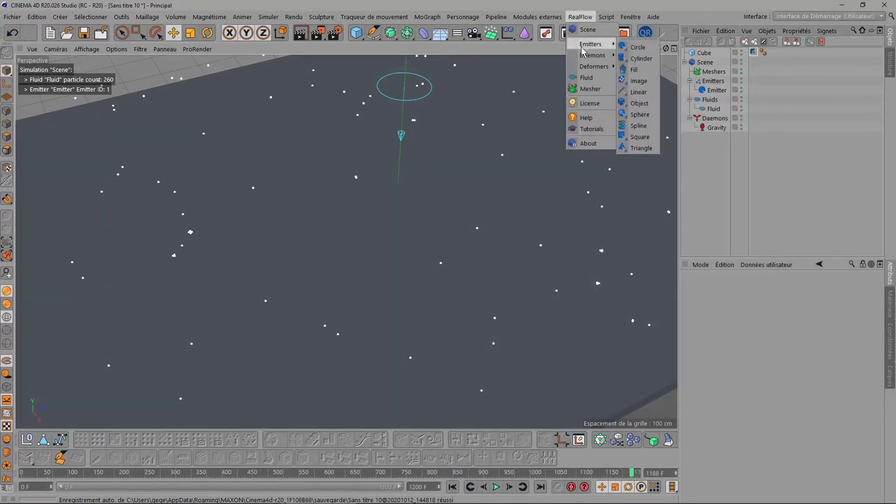
{"action": "mouse_move", "coordinate": [592, 55]}
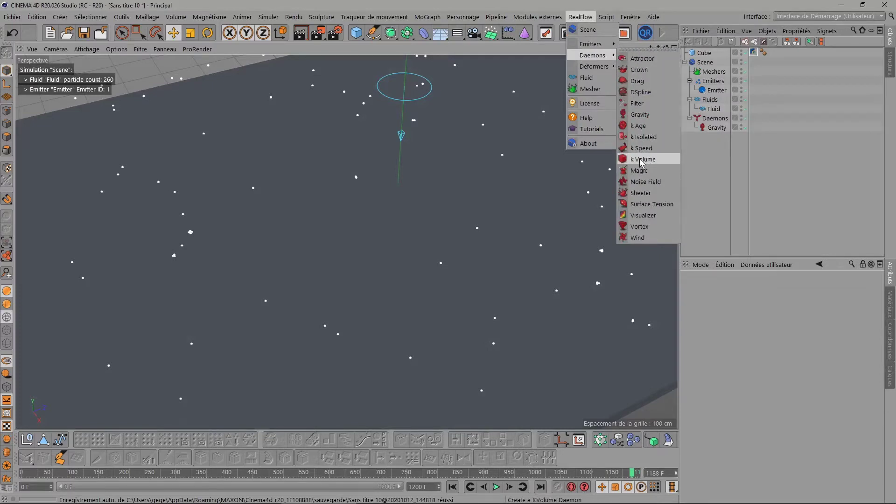
Add a k Volume daemon to the scene and view the plane side-on
{"action": "left_click", "coordinate": [640, 160]}
{"action": "scroll", "coordinate": [636, 158], "scroll_direction": "down", "scroll_amount": 1}
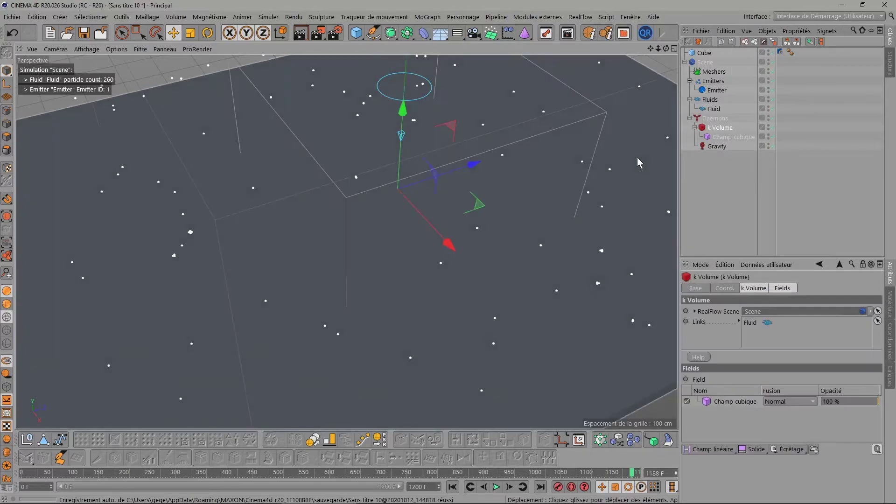
{"action": "scroll", "coordinate": [629, 154], "scroll_direction": "down", "scroll_amount": 2}
{"action": "scroll", "coordinate": [635, 140], "scroll_direction": "down", "scroll_amount": 2}
{"action": "left_click_drag", "start_coordinate": [650, 48], "coordinate": [591, 130]}
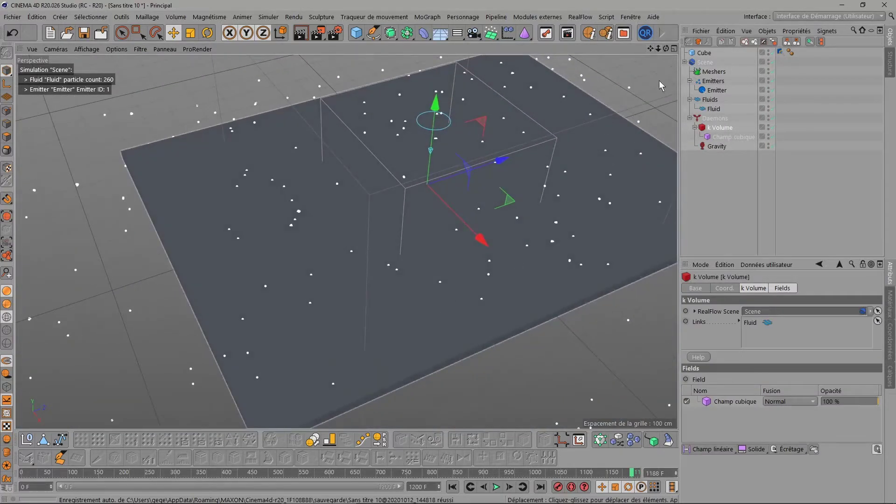
{"action": "mouse_move", "coordinate": [666, 49]}
{"action": "left_mouse_down"}
{"action": "mouse_move", "coordinate": [665, 79]}
{"action": "mouse_move", "coordinate": [672, 61]}
{"action": "left_mouse_up"}
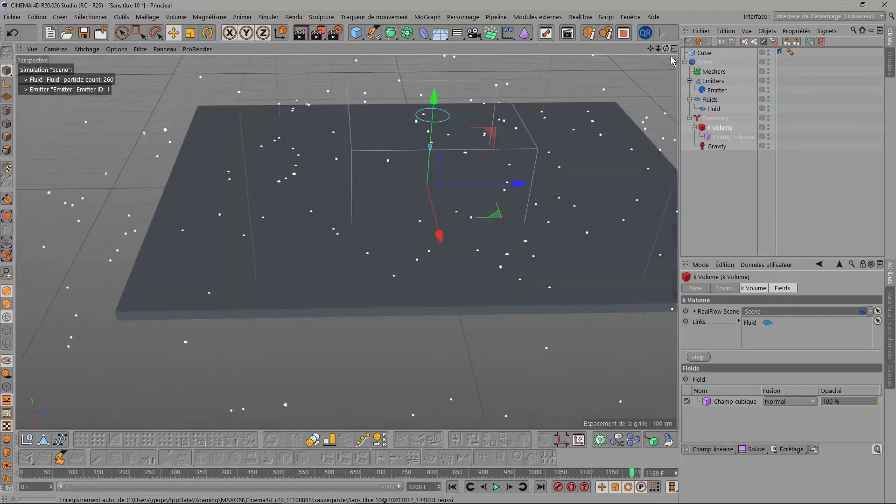
Raise the k Volume's cubic field slightly and stretch its Z size to about 504 cm
{"action": "left_click", "coordinate": [726, 137]}
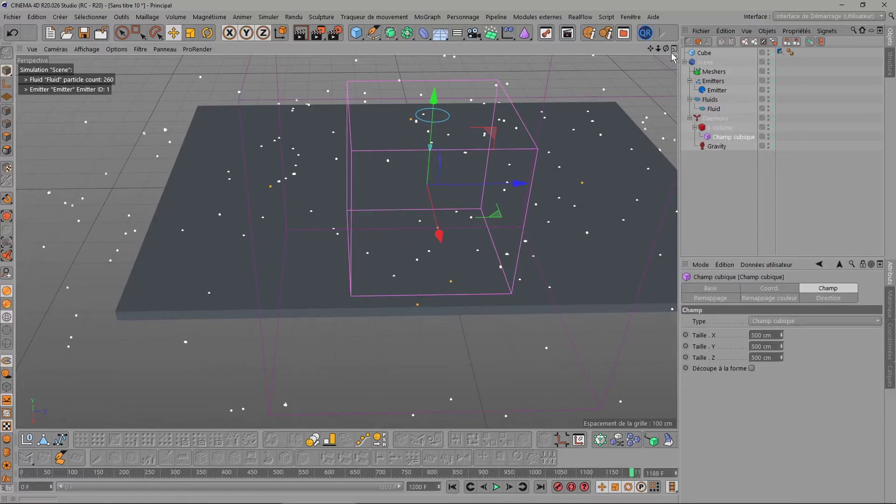
{"action": "mouse_move", "coordinate": [666, 49]}
{"action": "left_mouse_down"}
{"action": "mouse_move", "coordinate": [661, 74]}
{"action": "mouse_move", "coordinate": [618, 53]}
{"action": "mouse_move", "coordinate": [666, 70]}
{"action": "left_mouse_up"}
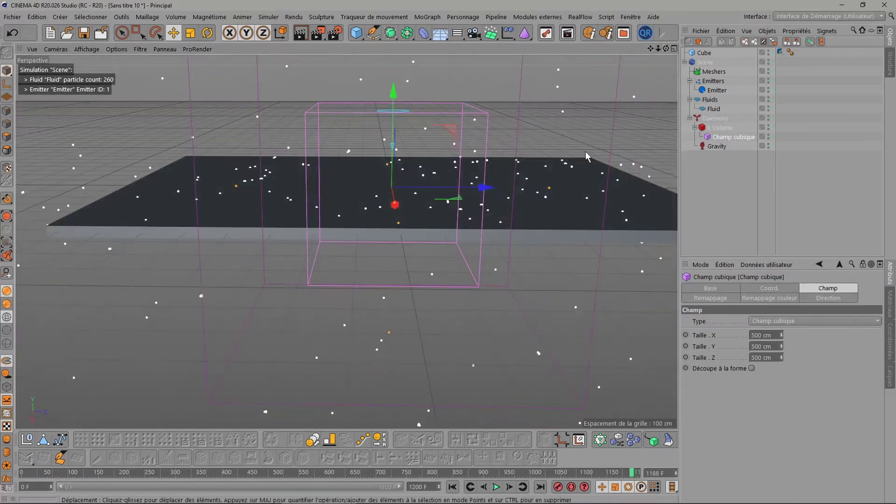
{"action": "left_click_drag", "start_coordinate": [390, 91], "coordinate": [392, 73]}
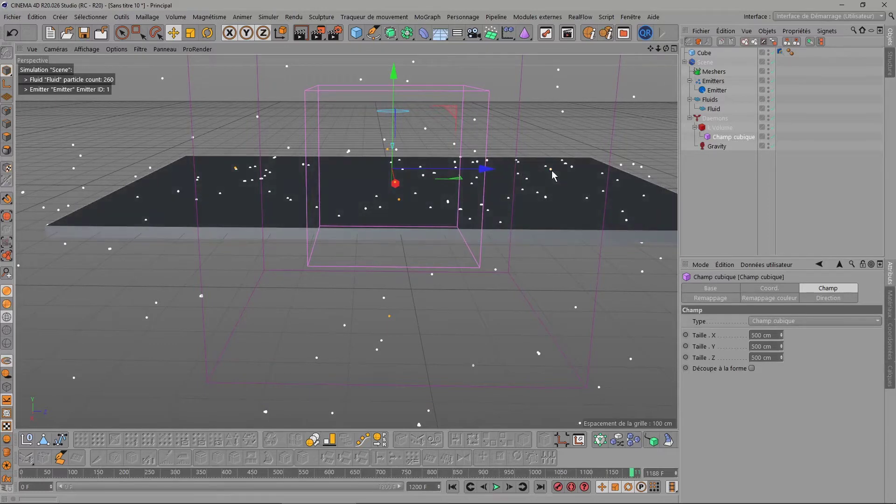
{"action": "mouse_move", "coordinate": [551, 169]}
{"action": "left_mouse_down"}
{"action": "mouse_move", "coordinate": [504, 171]}
{"action": "mouse_move", "coordinate": [552, 167]}
{"action": "left_mouse_up"}
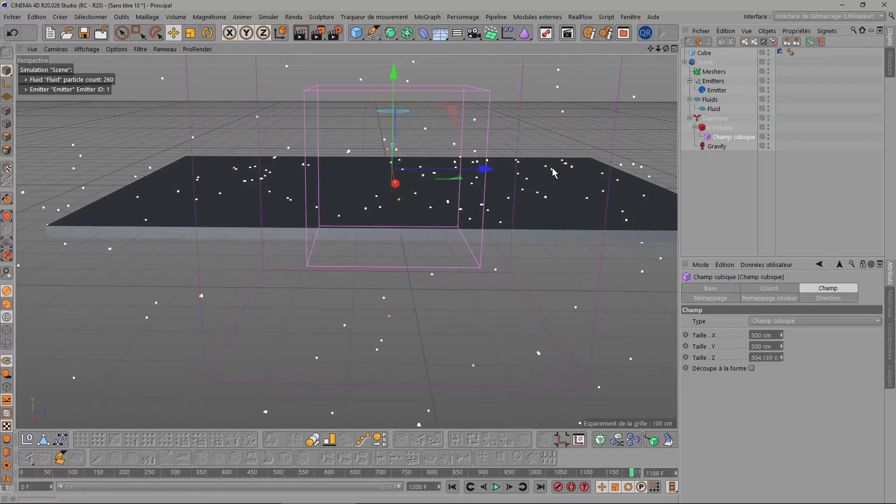
Reduce the cubic field's height slightly and widen it, reaching about 542 × 494 × 504 cm
{"action": "mouse_move", "coordinate": [666, 49]}
{"action": "left_mouse_down"}
{"action": "mouse_move", "coordinate": [621, 53]}
{"action": "mouse_move", "coordinate": [346, 241]}
{"action": "left_mouse_up"}
{"action": "left_click_drag", "start_coordinate": [411, 101], "coordinate": [411, 105]}
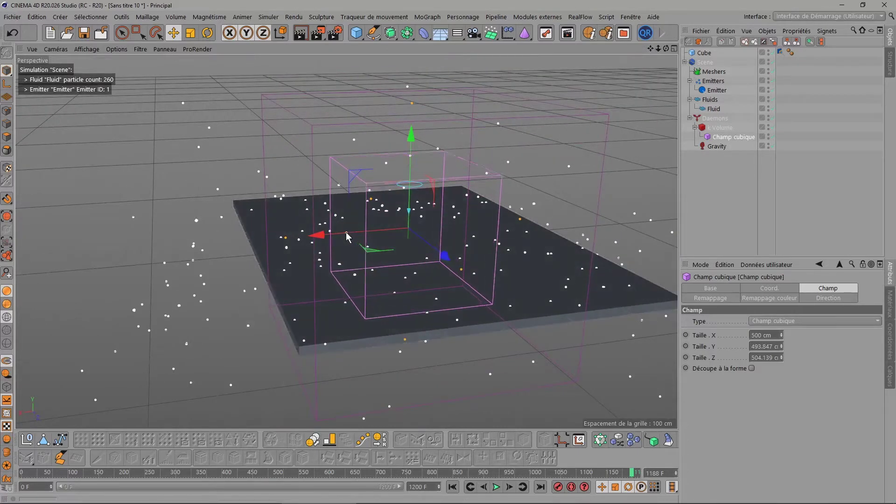
{"action": "mouse_move", "coordinate": [346, 232]}
{"action": "left_mouse_down"}
{"action": "mouse_move", "coordinate": [300, 239]}
{"action": "mouse_move", "coordinate": [344, 240]}
{"action": "mouse_move", "coordinate": [314, 241]}
{"action": "mouse_move", "coordinate": [343, 245]}
{"action": "mouse_move", "coordinate": [323, 250]}
{"action": "mouse_move", "coordinate": [286, 236]}
{"action": "mouse_move", "coordinate": [272, 243]}
{"action": "mouse_move", "coordinate": [337, 232]}
{"action": "mouse_move", "coordinate": [327, 241]}
{"action": "left_mouse_up"}
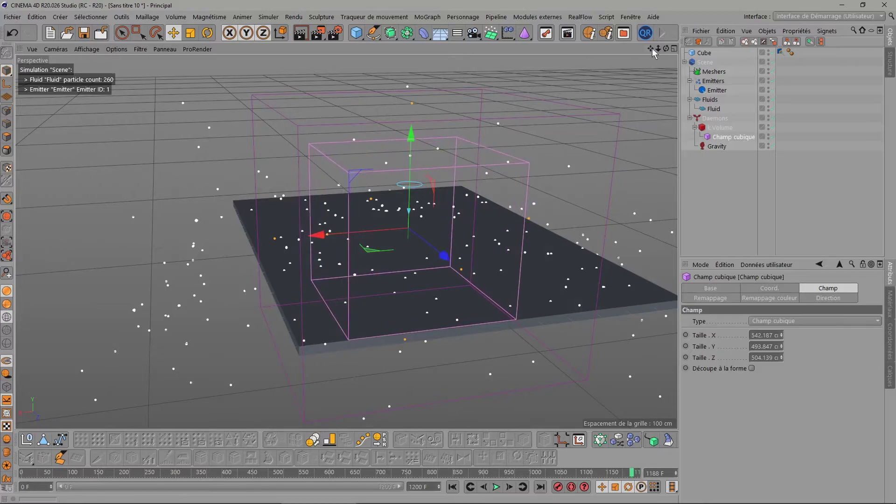
{"action": "left_click_drag", "start_coordinate": [666, 49], "coordinate": [590, 56]}
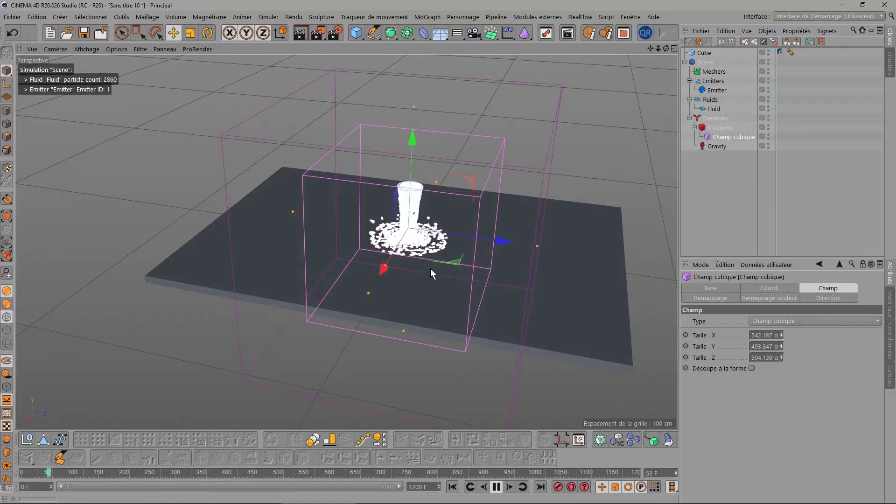
Run the fluid simulation while orbiting the view, stopping it at frame 497
{"action": "left_click_drag", "start_coordinate": [666, 48], "coordinate": [662, 48]}
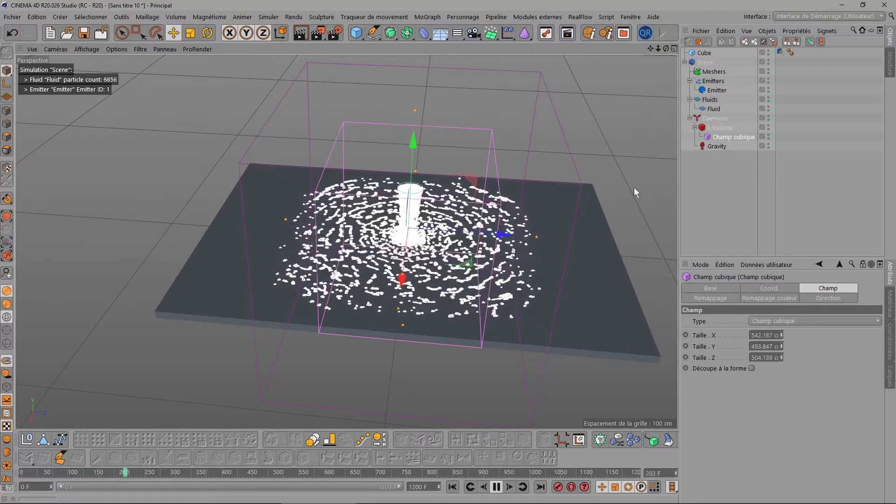
{"action": "mouse_move", "coordinate": [345, 233]}
{"action": "left_mouse_down", "text": "alt"}
{"action": "mouse_move", "coordinate": [308, 261]}
{"action": "mouse_move", "coordinate": [327, 224]}
{"action": "mouse_move", "coordinate": [364, 219]}
{"action": "left_mouse_up", "text": "alt"}
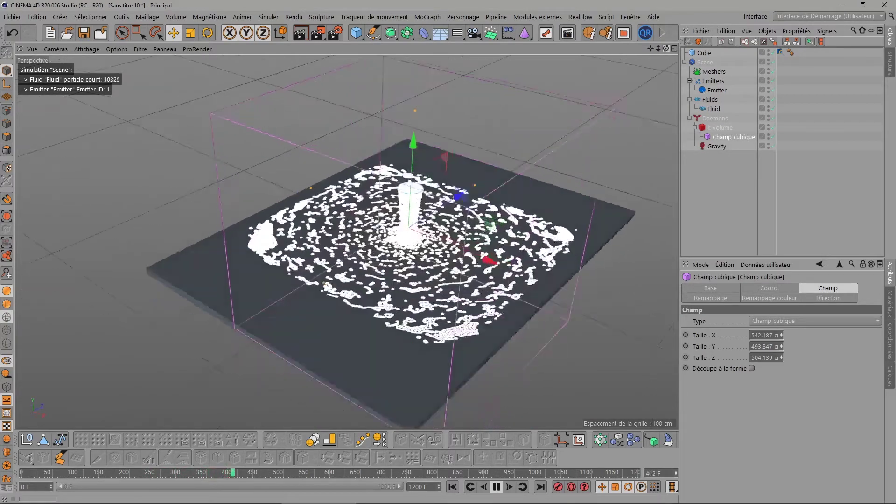
{"action": "left_click_drag", "start_coordinate": [666, 49], "coordinate": [648, 79]}
{"action": "left_click_drag", "start_coordinate": [666, 48], "coordinate": [530, 268]}
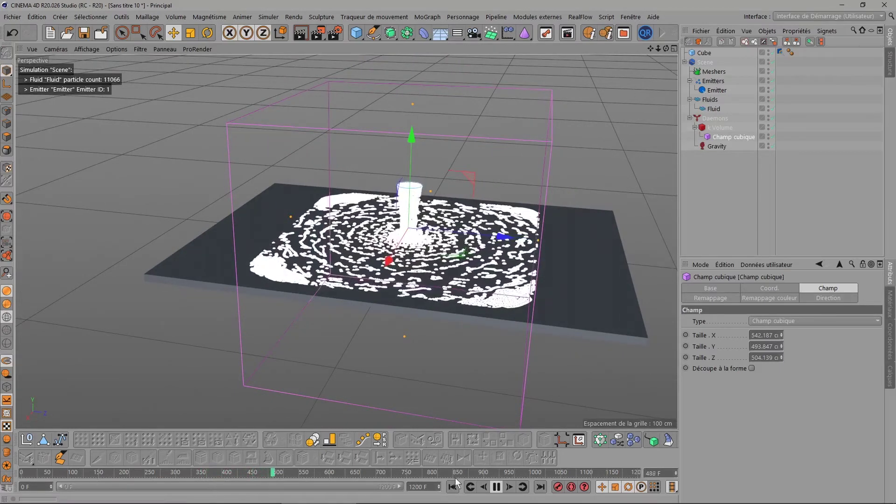
{"action": "left_click", "coordinate": [496, 486]}
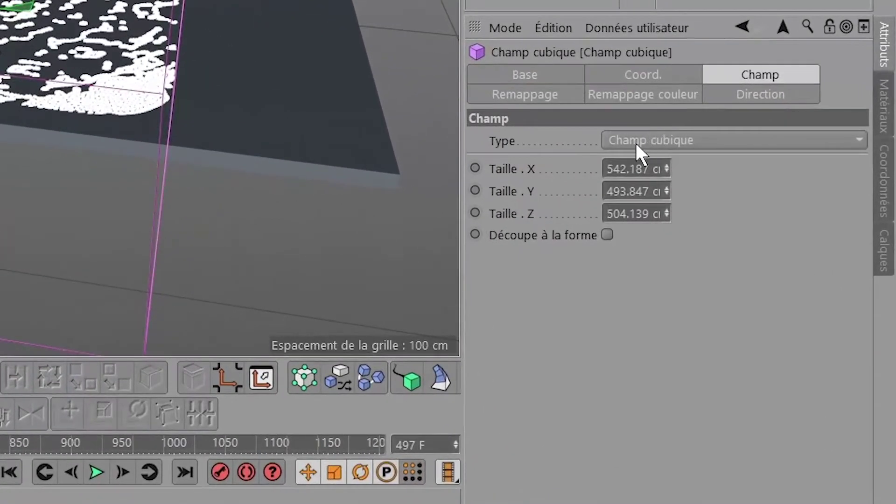
Try Champ conique and Champ torique, then restore Champ cubique and show its remapping settings
{"action": "left_click", "coordinate": [669, 181]}
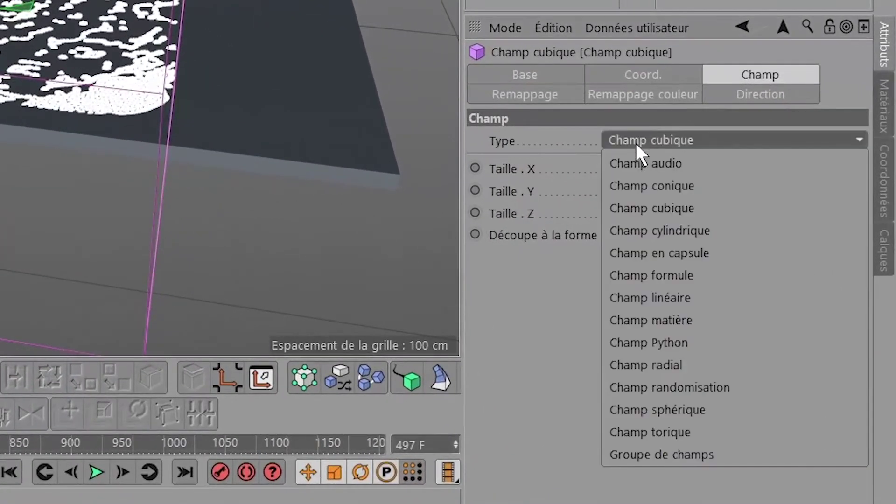
{"action": "left_click", "coordinate": [697, 187]}
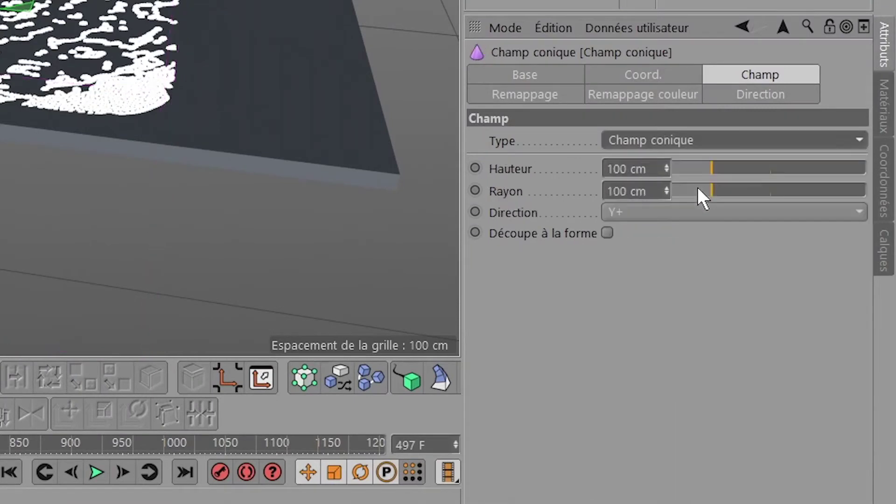
{"action": "key", "text": "ctrl+z"}
{"action": "left_click", "coordinate": [691, 140]}
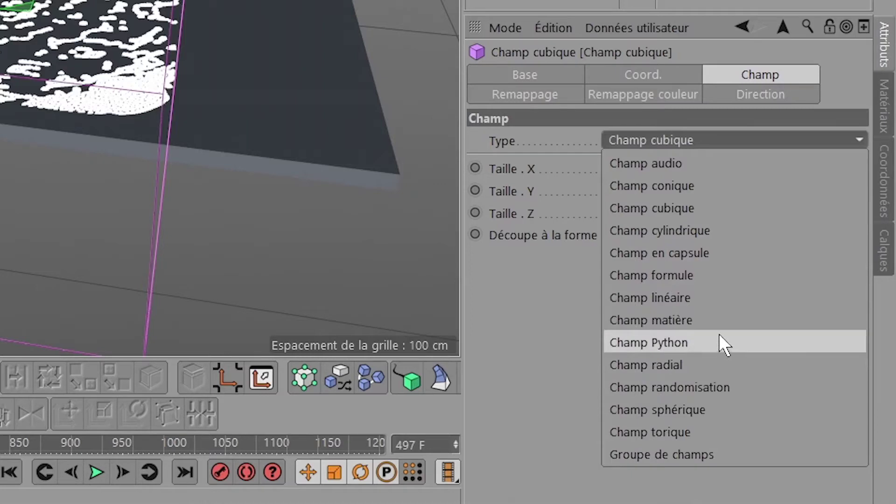
{"action": "left_click", "coordinate": [693, 431]}
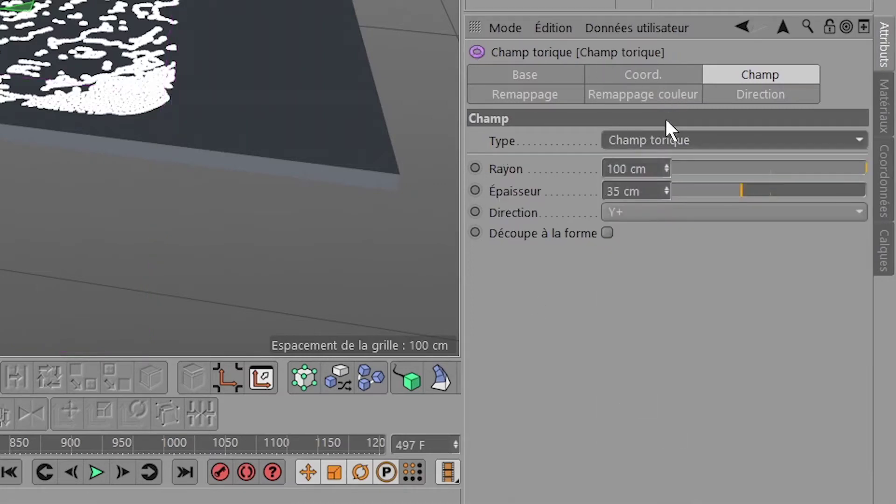
{"action": "left_click", "coordinate": [662, 139]}
{"action": "left_click", "coordinate": [681, 203]}
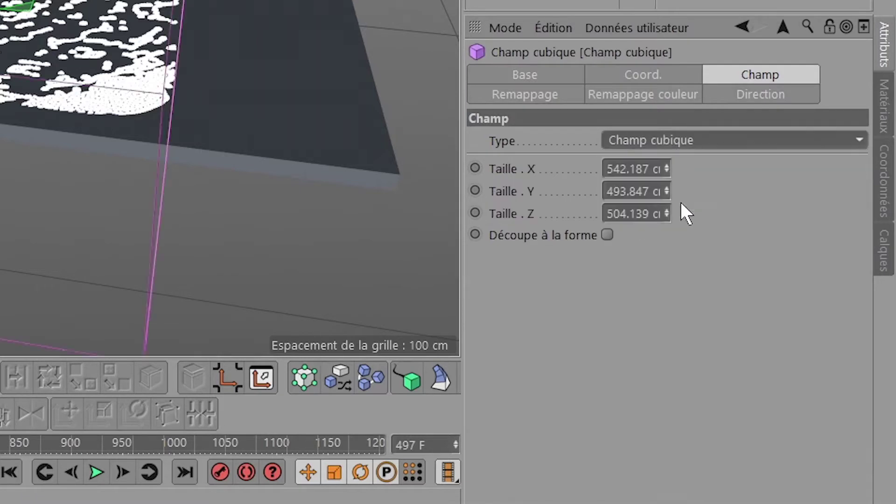
{"action": "left_click", "coordinate": [504, 99]}
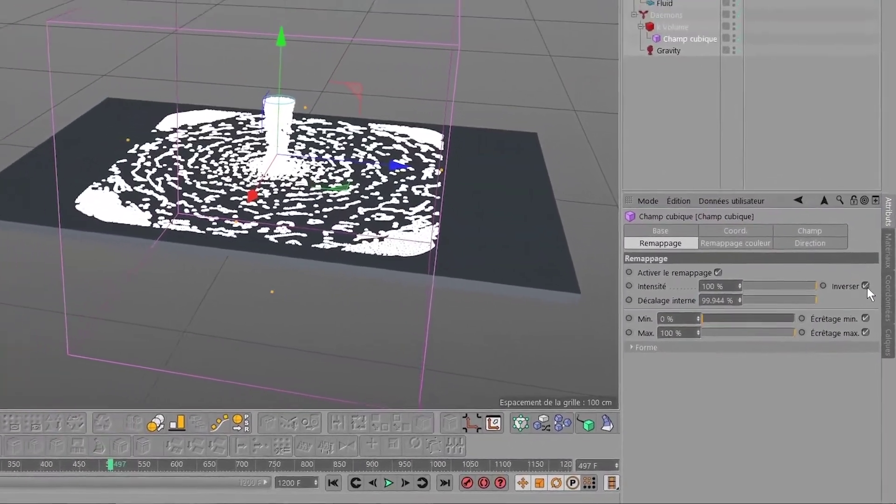
Turn off Inverser, rewind to frame 0, and raise the Emitter higher above the plane
{"action": "left_click", "coordinate": [863, 270]}
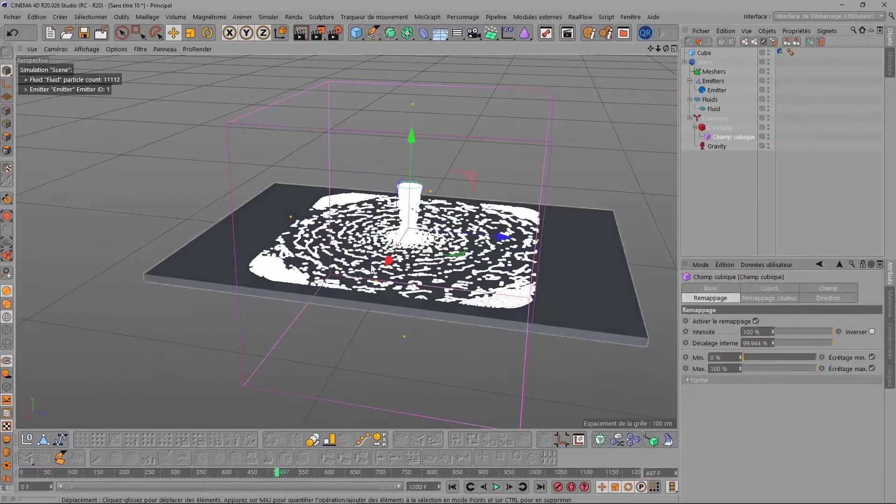
{"action": "scroll", "coordinate": [449, 226], "scroll_direction": "down", "scroll_amount": 2}
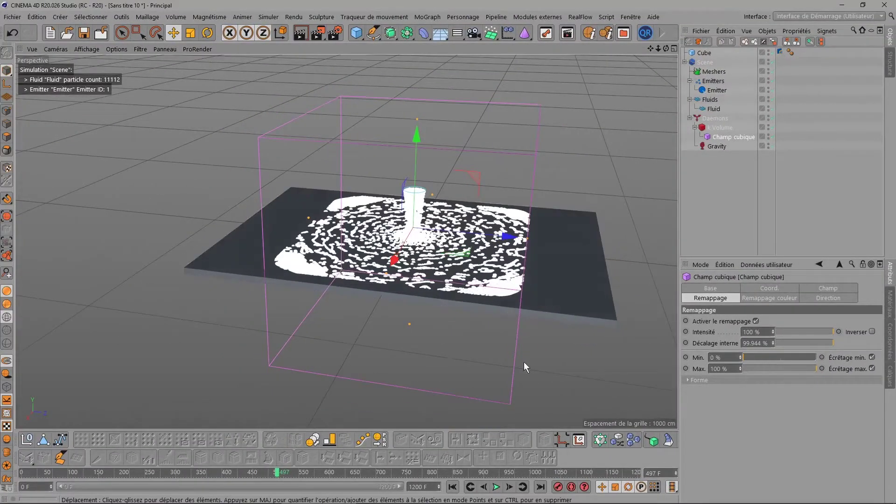
{"action": "left_click", "coordinate": [453, 487]}
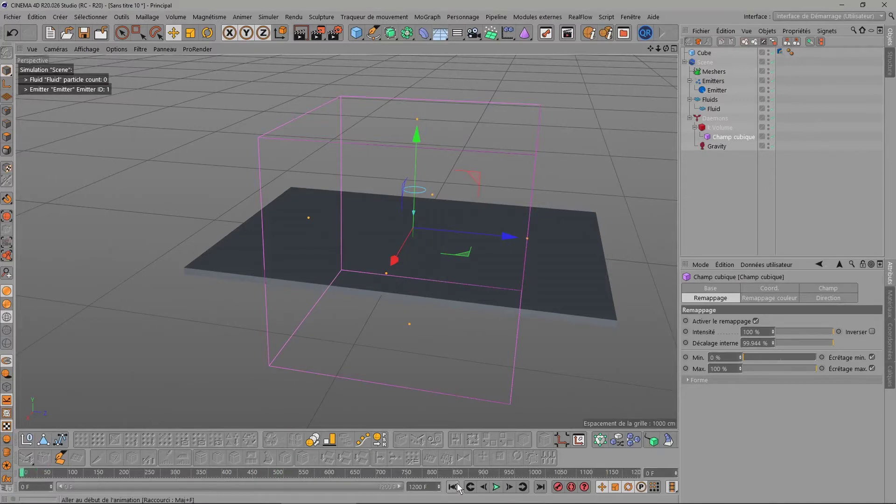
{"action": "left_click", "coordinate": [716, 90]}
{"action": "left_click_drag", "start_coordinate": [422, 117], "coordinate": [421, 65]}
{"action": "left_click_drag", "start_coordinate": [654, 46], "coordinate": [460, 43]}
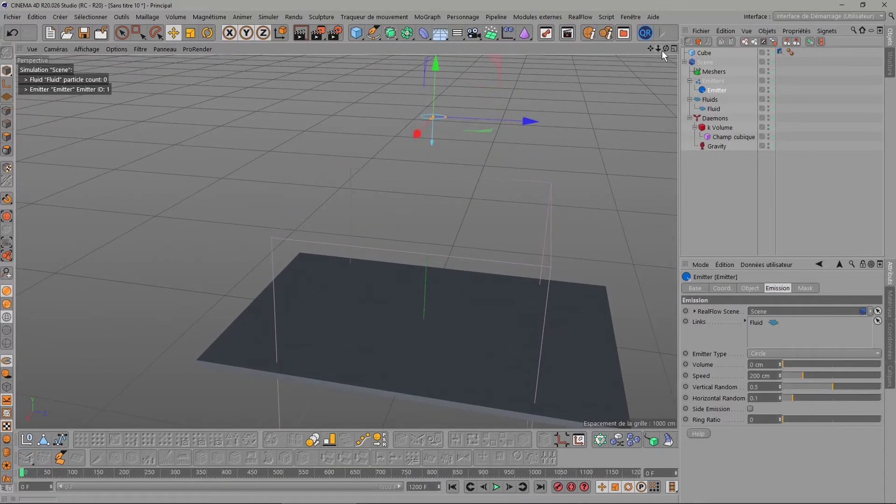
Reduce the cubic field's Décalage interne to 44 %
{"action": "left_click_drag", "start_coordinate": [665, 49], "coordinate": [516, 289]}
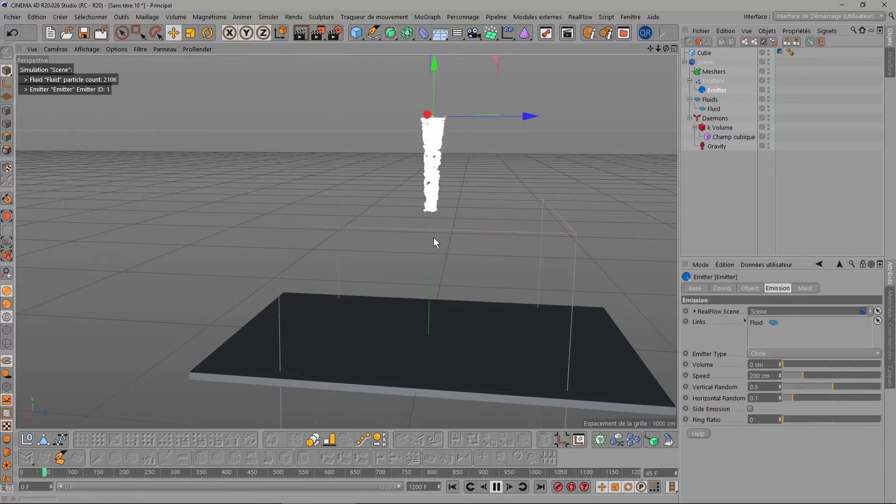
{"action": "scroll", "coordinate": [444, 351], "scroll_direction": "down", "scroll_amount": 1}
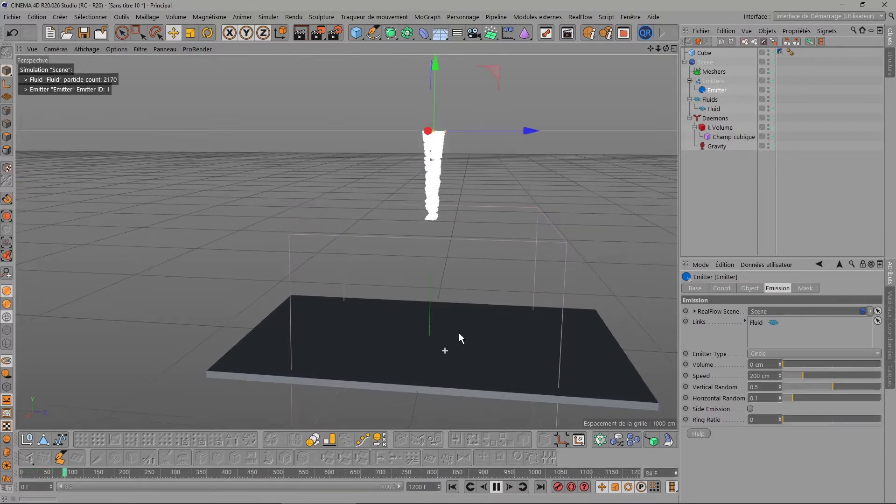
{"action": "left_click", "coordinate": [720, 137]}
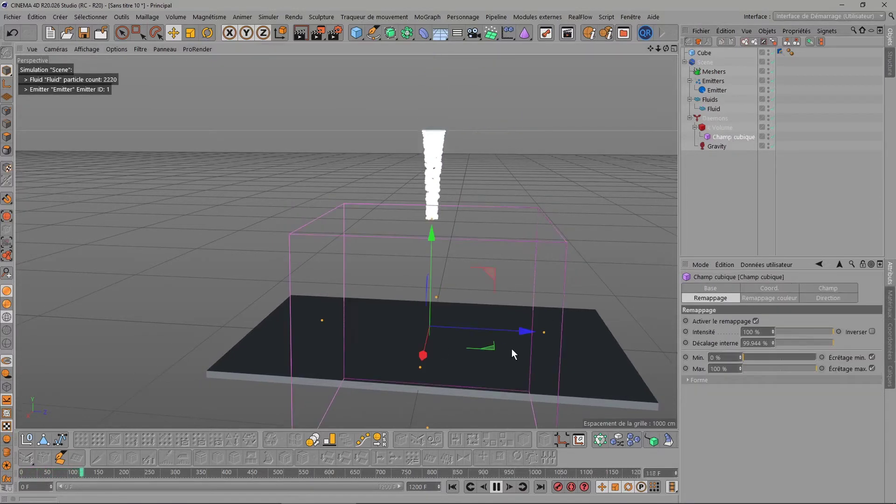
{"action": "left_click_drag", "start_coordinate": [658, 68], "coordinate": [582, 145], "text": "alt"}
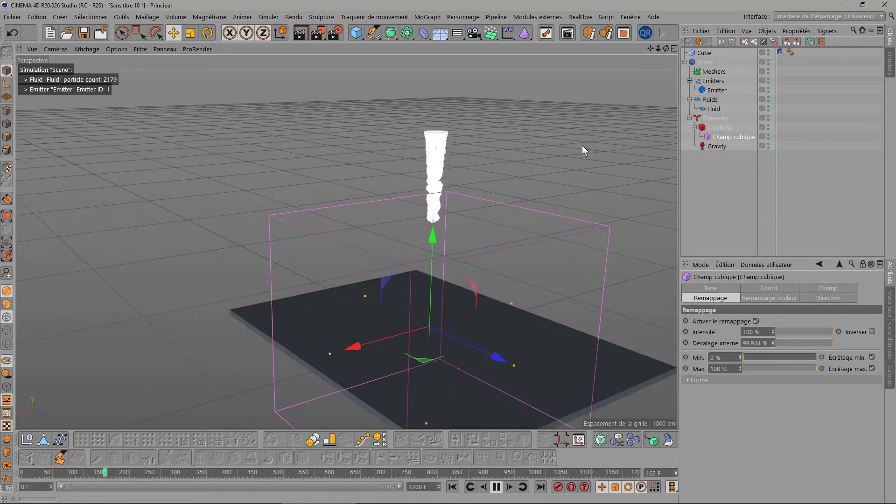
{"action": "left_click", "coordinate": [810, 342]}
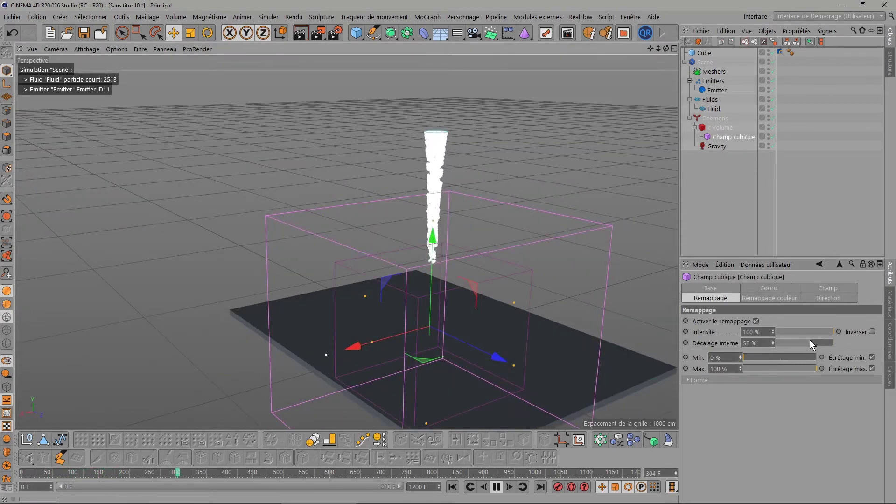
{"action": "left_click_drag", "start_coordinate": [809, 344], "coordinate": [802, 344]}
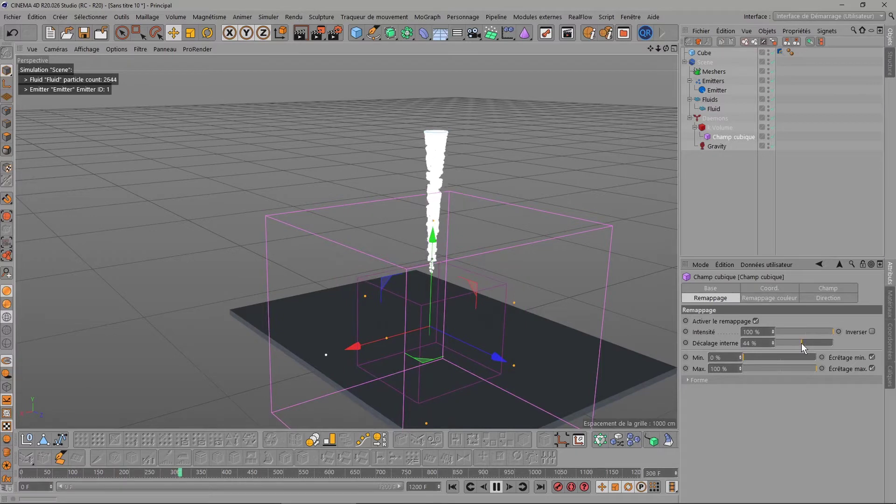
Reframe the view on the box, plane and fluid, then rewind the simulation to frame 0
{"action": "mouse_move", "coordinate": [666, 48]}
{"action": "left_mouse_down"}
{"action": "mouse_move", "coordinate": [666, 28]}
{"action": "mouse_move", "coordinate": [665, 49]}
{"action": "left_mouse_up"}
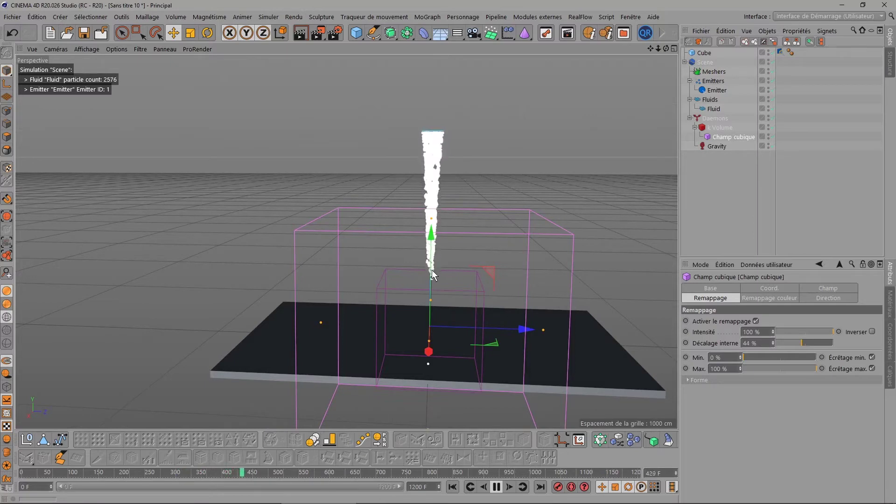
{"action": "scroll", "coordinate": [432, 270], "scroll_direction": "up", "scroll_amount": 3}
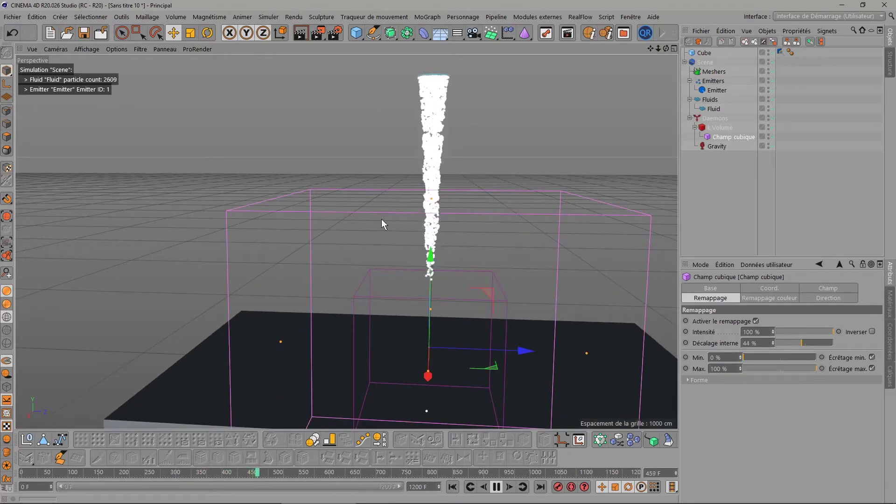
{"action": "left_click_drag", "start_coordinate": [665, 54], "coordinate": [606, 231]}
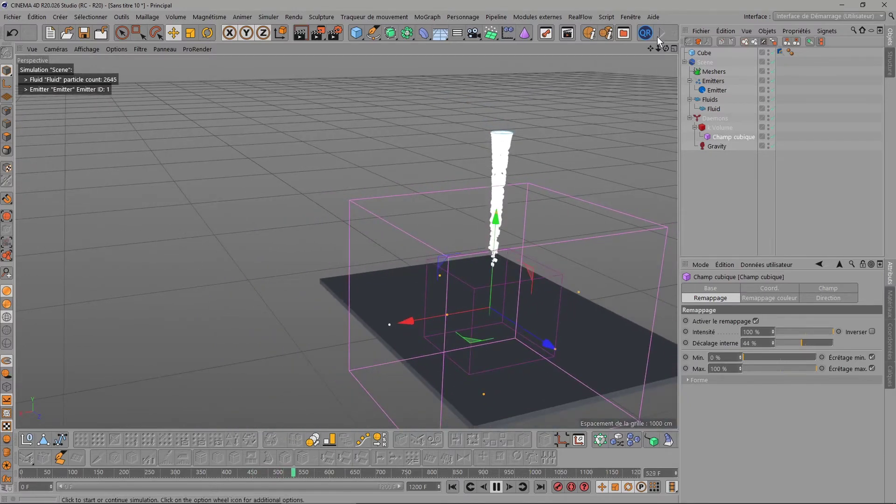
{"action": "mouse_move", "coordinate": [657, 48]}
{"action": "left_mouse_down"}
{"action": "mouse_move", "coordinate": [346, 241]}
{"action": "mouse_move", "coordinate": [503, 398]}
{"action": "left_mouse_up"}
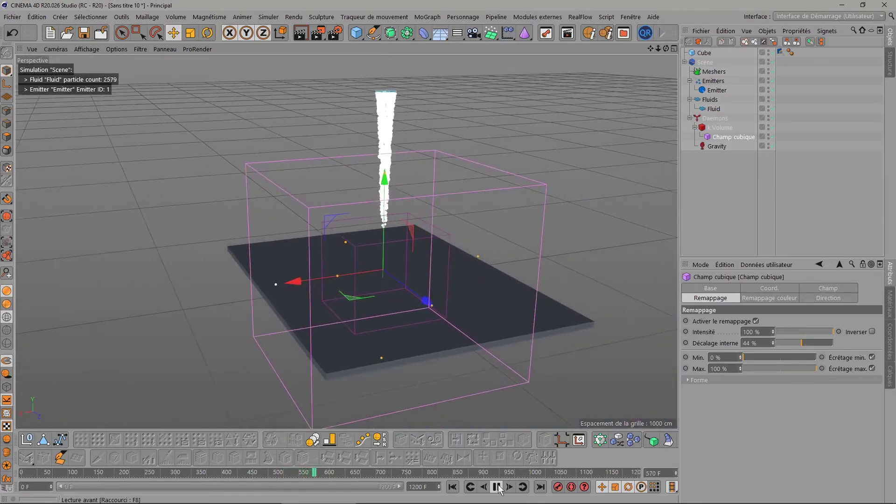
{"action": "left_click", "coordinate": [452, 486]}
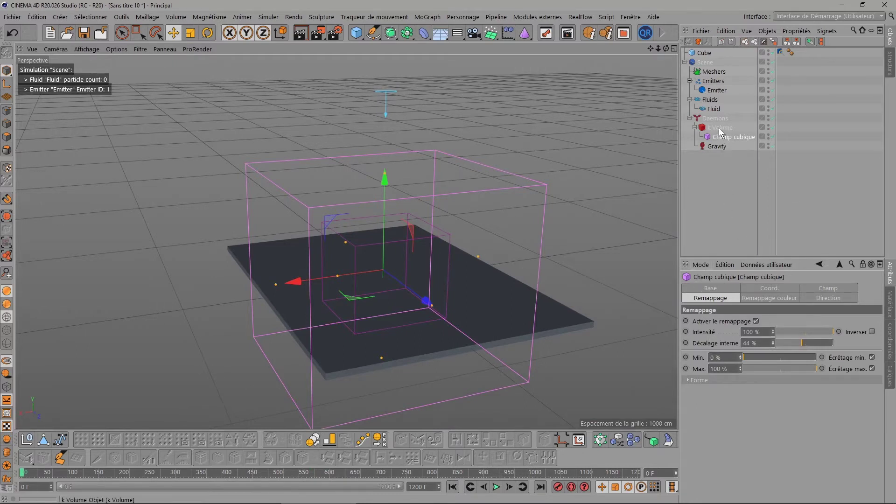
Change the field to Champ randomisation, lower the Emitter onto the plane, and delete the Cube
{"action": "left_click", "coordinate": [831, 287]}
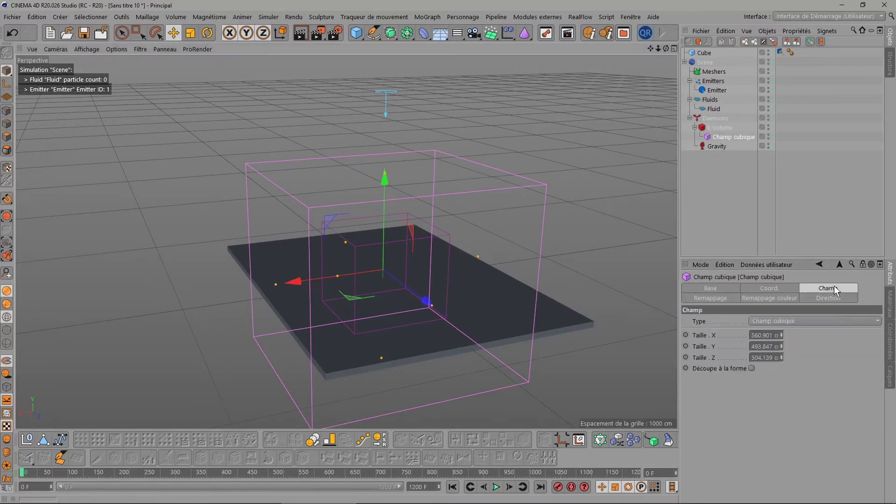
{"action": "left_click", "coordinate": [788, 320]}
{"action": "left_click", "coordinate": [794, 443]}
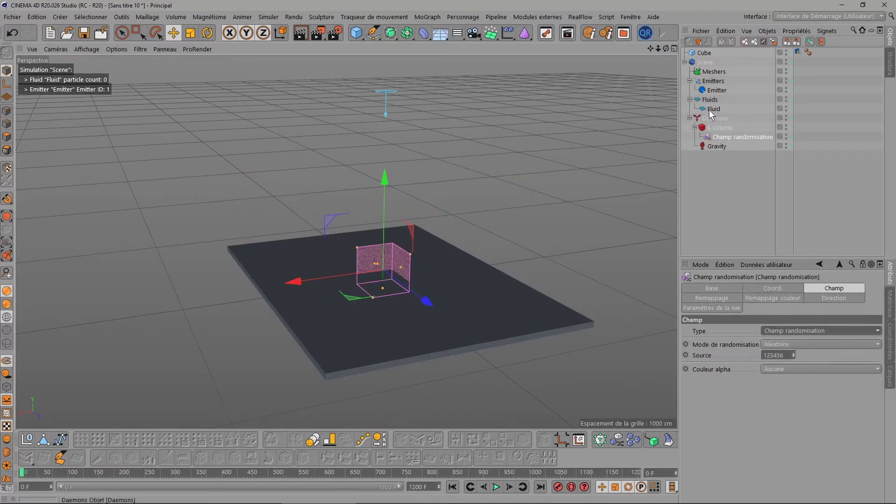
{"action": "left_click", "coordinate": [716, 89]}
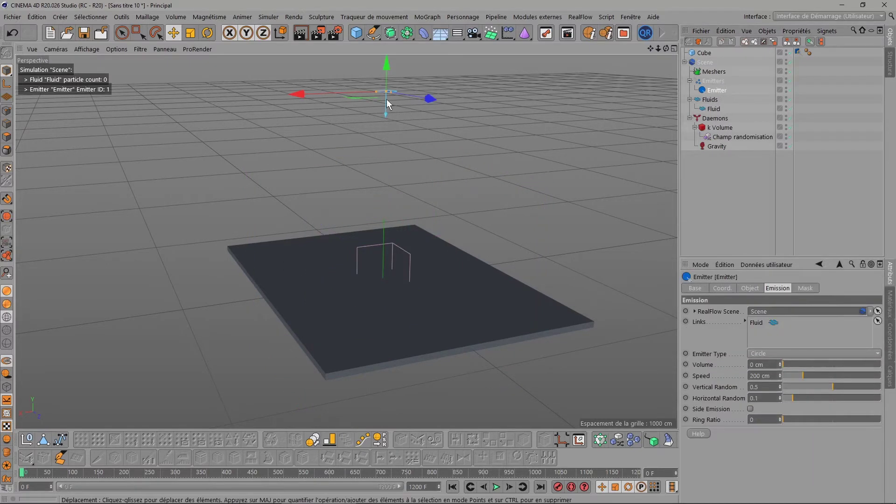
{"action": "left_click_drag", "start_coordinate": [387, 67], "coordinate": [386, 143]}
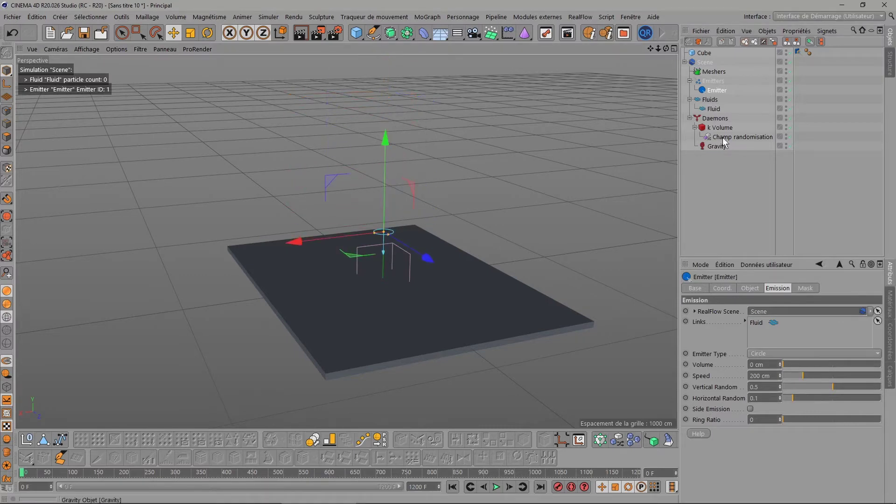
{"action": "left_click", "coordinate": [704, 52]}
{"action": "key", "text": "Delete"}
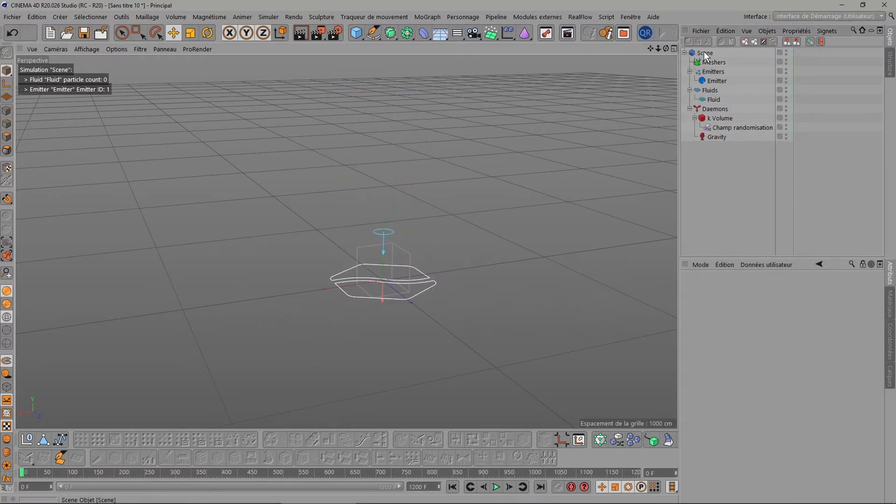
Set the randomisation field to Bruit mode with Perlin noise at 200% Échelle
{"action": "scroll", "coordinate": [460, 275], "scroll_direction": "up", "scroll_amount": 2}
{"action": "scroll", "coordinate": [324, 246], "scroll_direction": "up", "scroll_amount": 3}
{"action": "scroll", "coordinate": [324, 246], "scroll_direction": "up", "scroll_amount": 3}
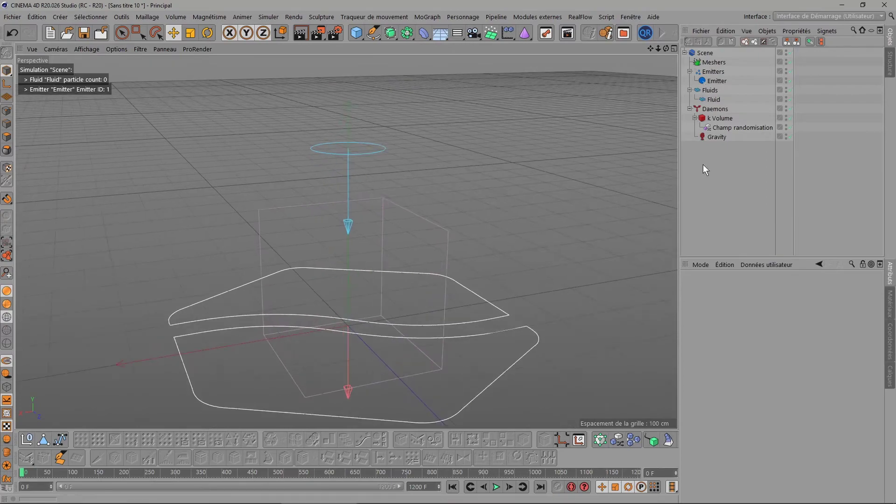
{"action": "left_click", "coordinate": [738, 128]}
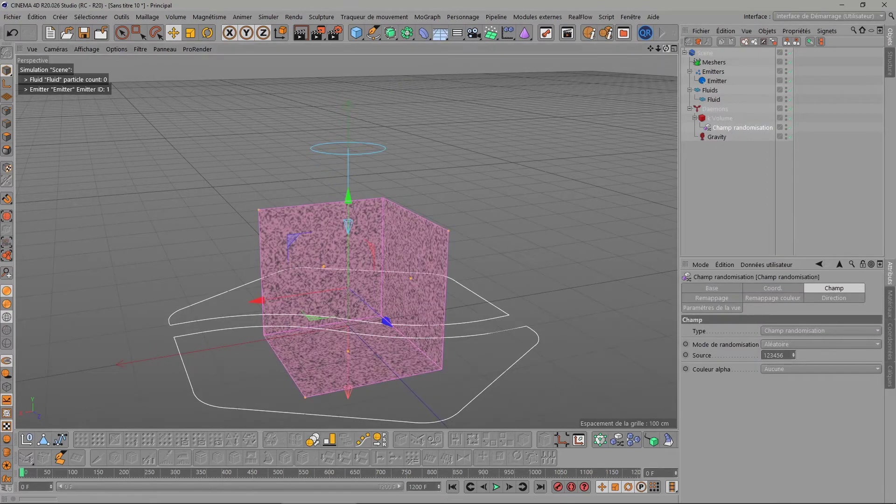
{"action": "scroll", "coordinate": [355, 298], "scroll_direction": "up", "scroll_amount": 3}
{"action": "scroll", "coordinate": [354, 299], "scroll_direction": "up", "scroll_amount": 1}
{"action": "left_click_drag", "start_coordinate": [316, 340], "coordinate": [426, 236], "text": "alt"}
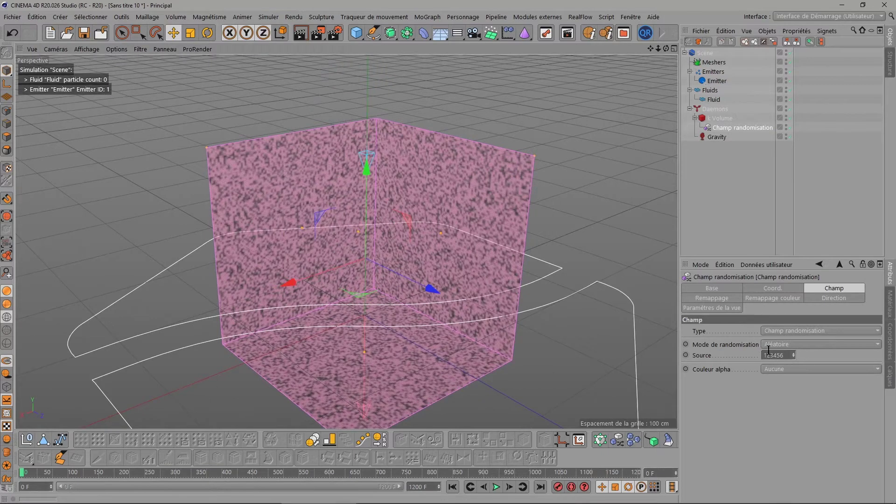
{"action": "left_click", "coordinate": [784, 344]}
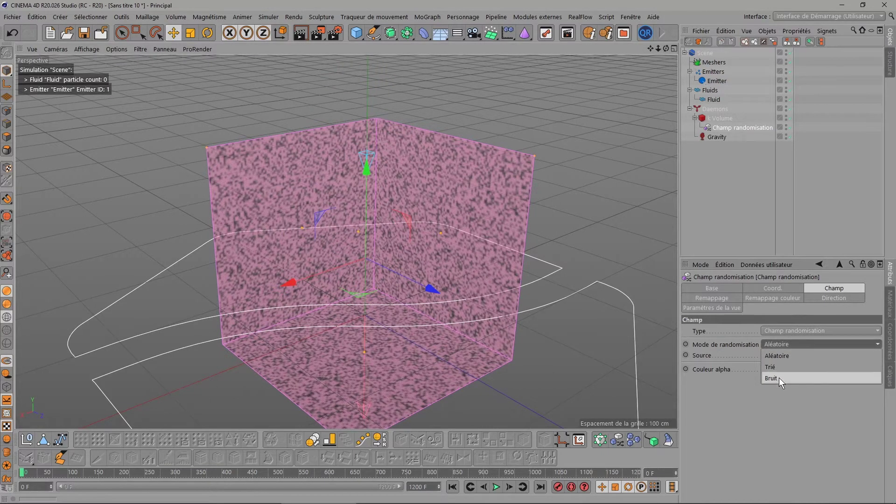
{"action": "left_click", "coordinate": [779, 377]}
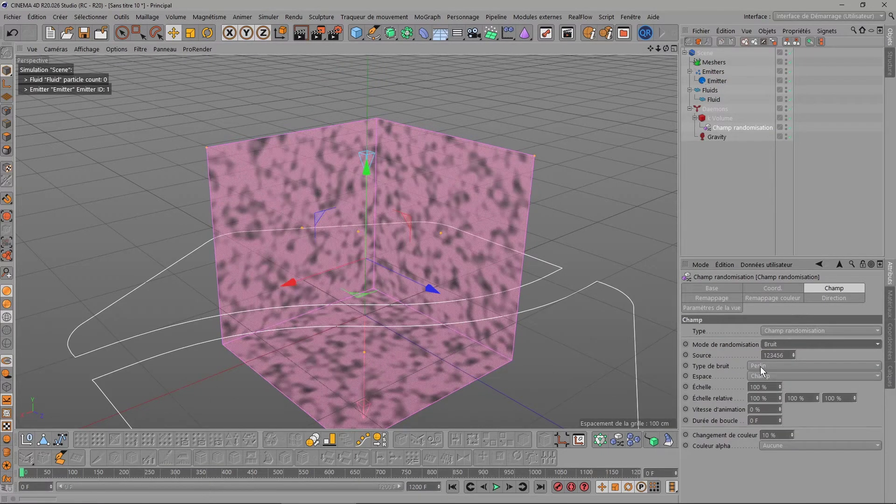
{"action": "left_click", "coordinate": [760, 366]}
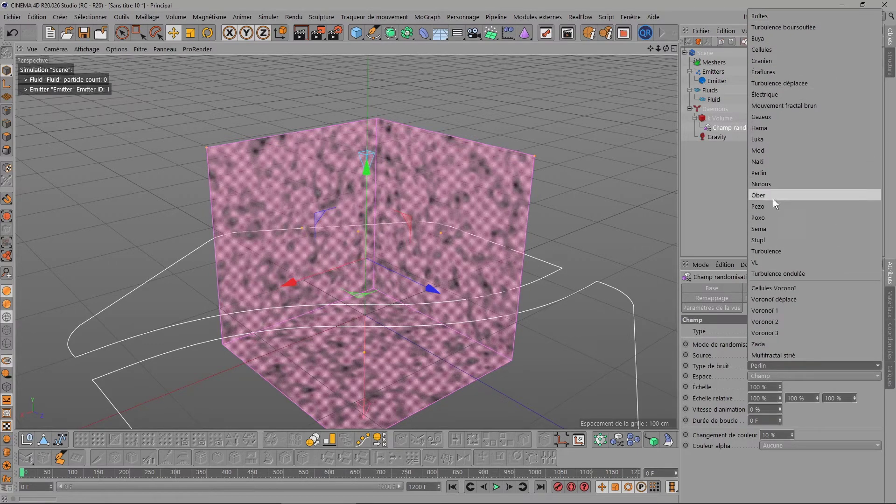
{"action": "left_click", "coordinate": [775, 173]}
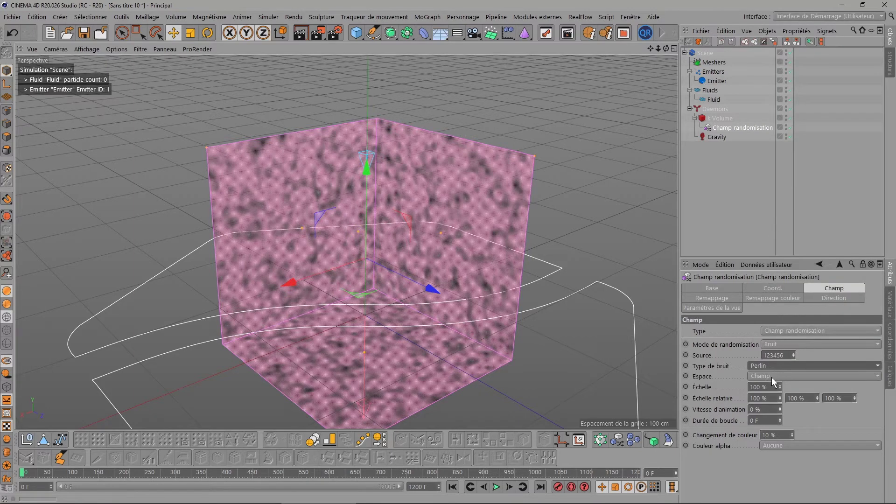
{"action": "double_click", "coordinate": [764, 386]}
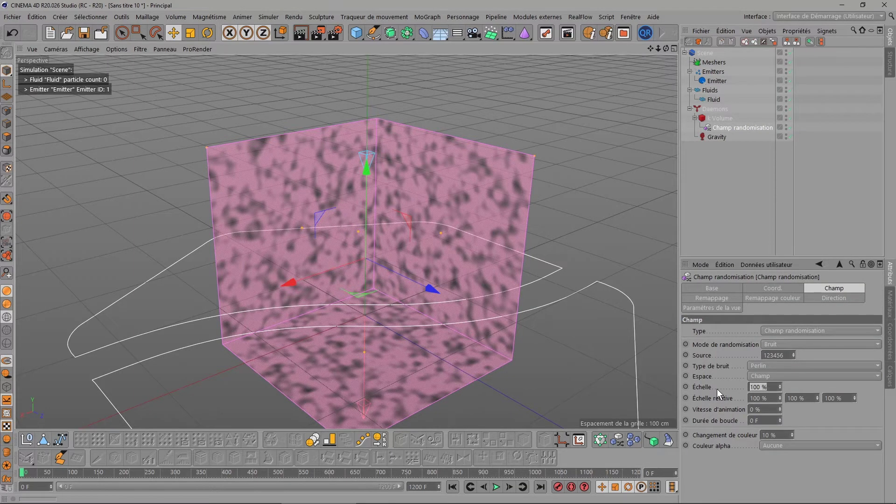
{"action": "type", "text": "200"}
{"action": "key", "text": "Return"}
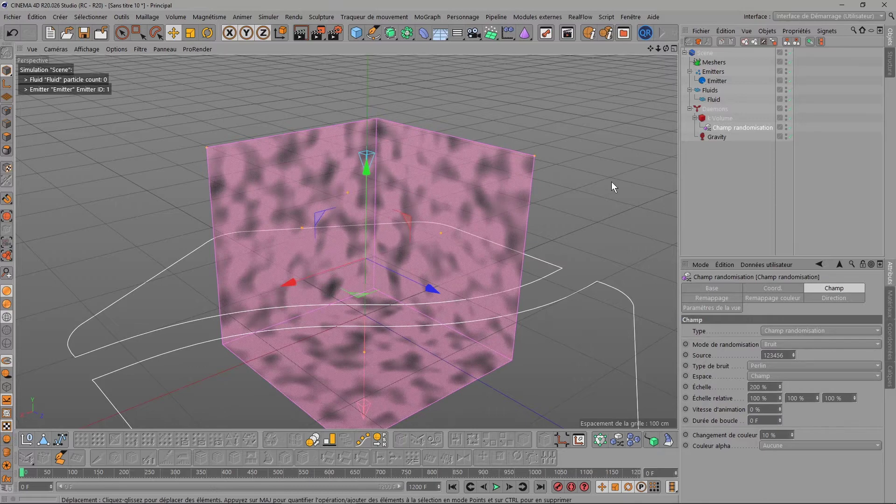
Play the simulation, invert the noise field, and drag Décalage interne down to 1 %
{"action": "left_click_drag", "start_coordinate": [611, 181], "coordinate": [591, 213], "text": "alt"}
{"action": "left_click", "coordinate": [497, 487]}
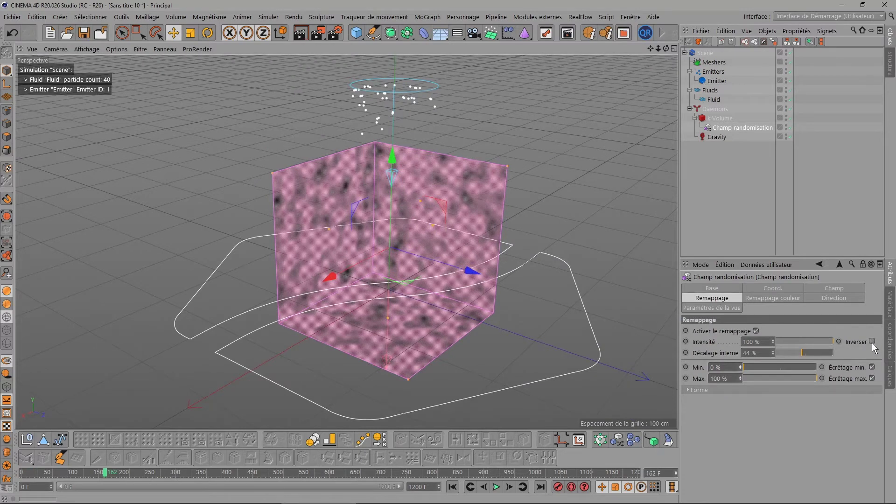
{"action": "left_click", "coordinate": [872, 341]}
{"action": "left_click", "coordinate": [497, 488]}
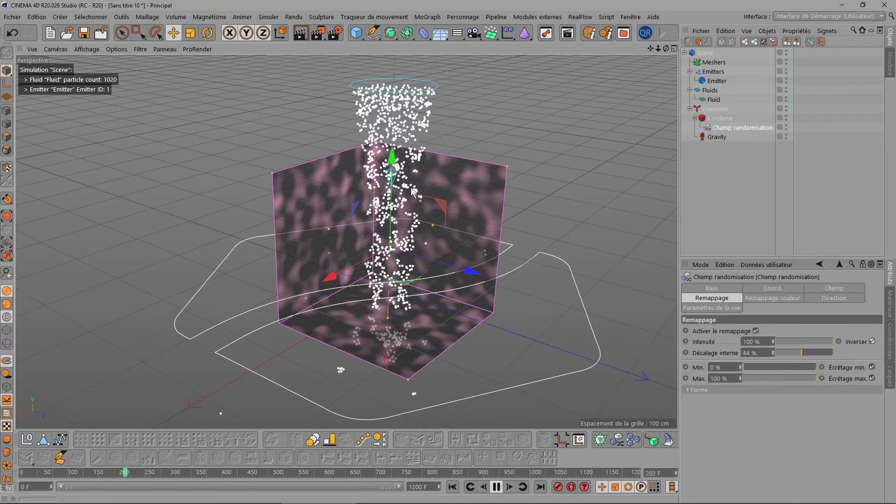
{"action": "left_click_drag", "start_coordinate": [666, 49], "coordinate": [394, 218]}
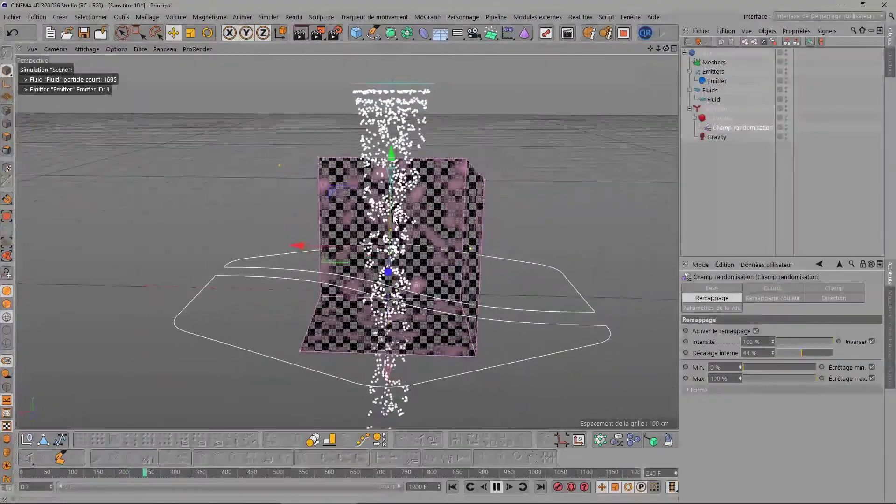
{"action": "scroll", "coordinate": [394, 218], "scroll_direction": "up", "scroll_amount": 2}
{"action": "scroll", "coordinate": [394, 218], "scroll_direction": "up", "scroll_amount": 2}
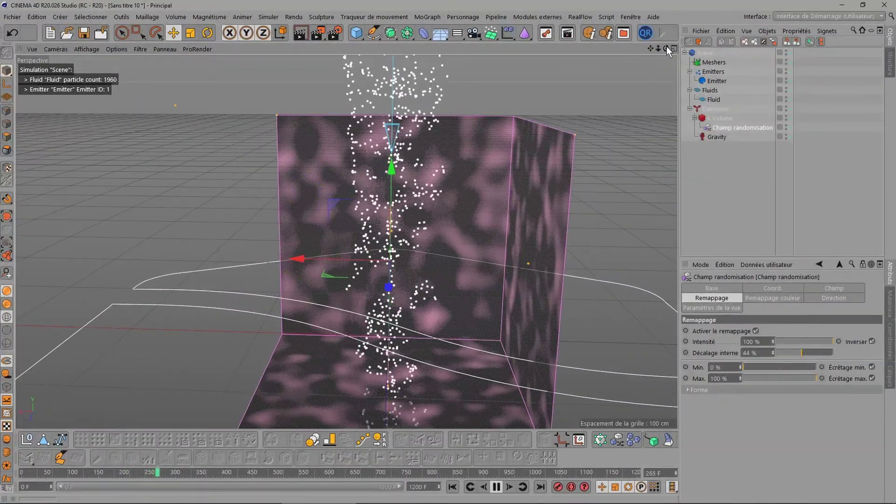
{"action": "left_click_drag", "start_coordinate": [666, 46], "coordinate": [666, 46]}
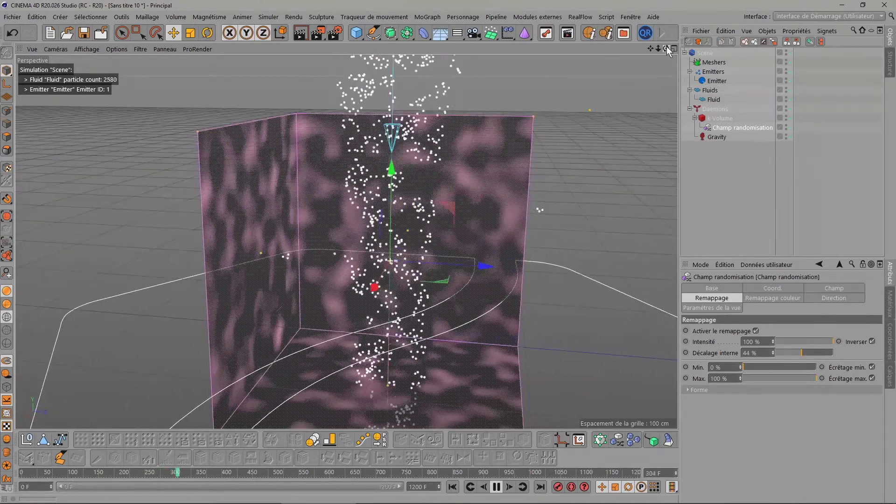
{"action": "left_click_drag", "start_coordinate": [579, 308], "coordinate": [633, 240], "text": "alt"}
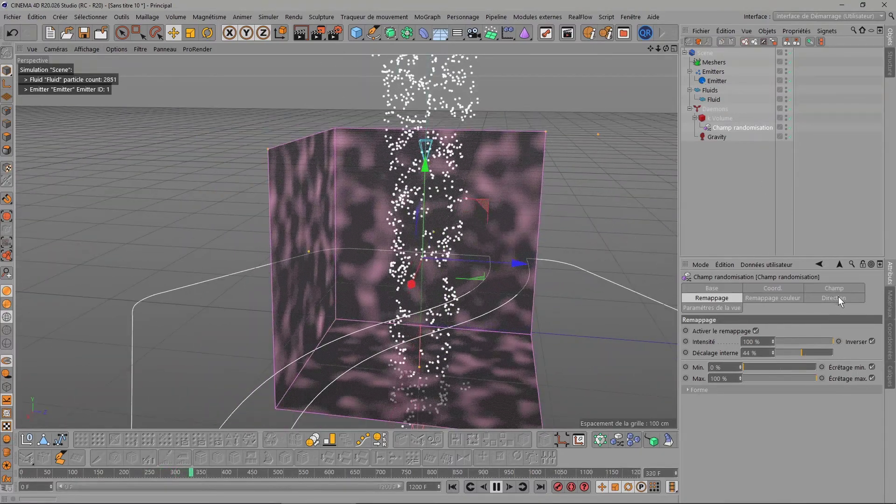
{"action": "mouse_move", "coordinate": [800, 351]}
{"action": "left_mouse_down"}
{"action": "mouse_move", "coordinate": [791, 351]}
{"action": "mouse_move", "coordinate": [810, 352]}
{"action": "left_mouse_up"}
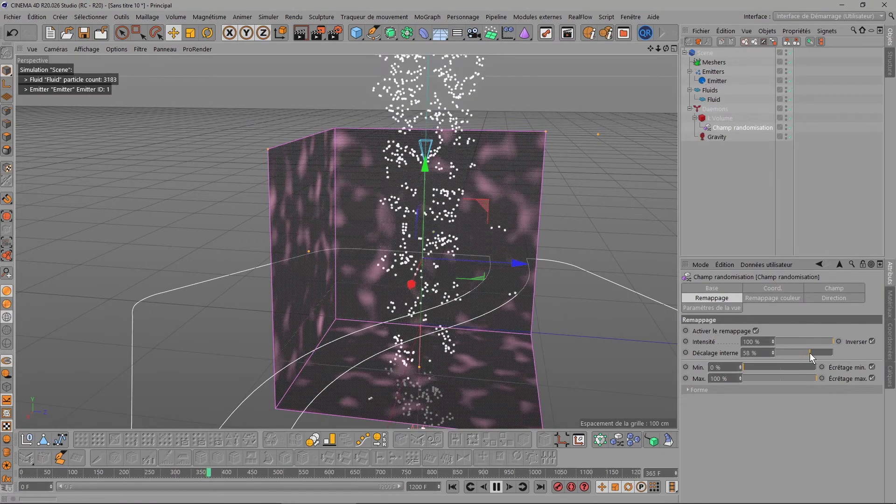
{"action": "mouse_move", "coordinate": [813, 354]}
{"action": "left_mouse_down"}
{"action": "mouse_move", "coordinate": [769, 352]}
{"action": "mouse_move", "coordinate": [791, 354]}
{"action": "mouse_move", "coordinate": [777, 353]}
{"action": "left_mouse_up"}
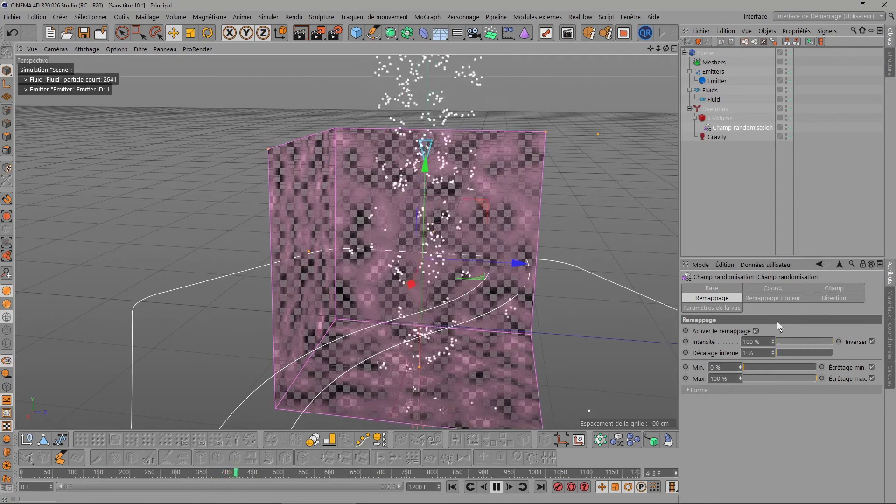
Switch Type de bruit from Perlin to Naki, then Luka, and stop playback
{"action": "left_click", "coordinate": [830, 288]}
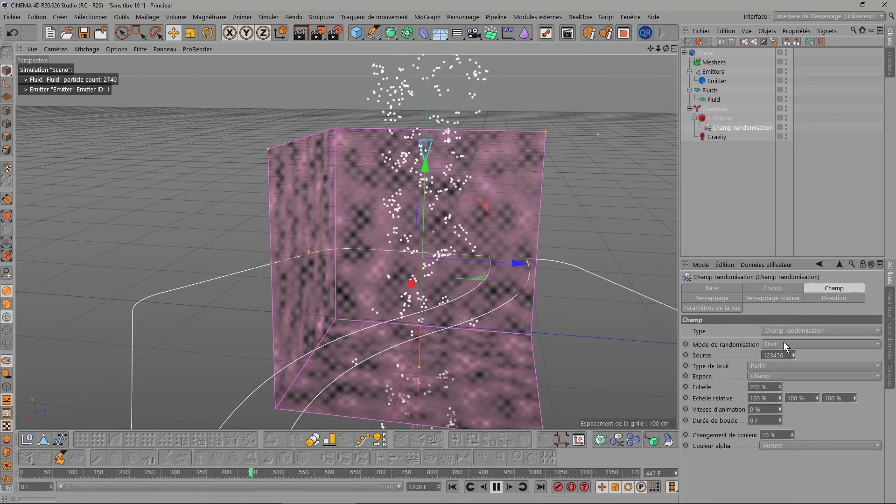
{"action": "left_click", "coordinate": [781, 366]}
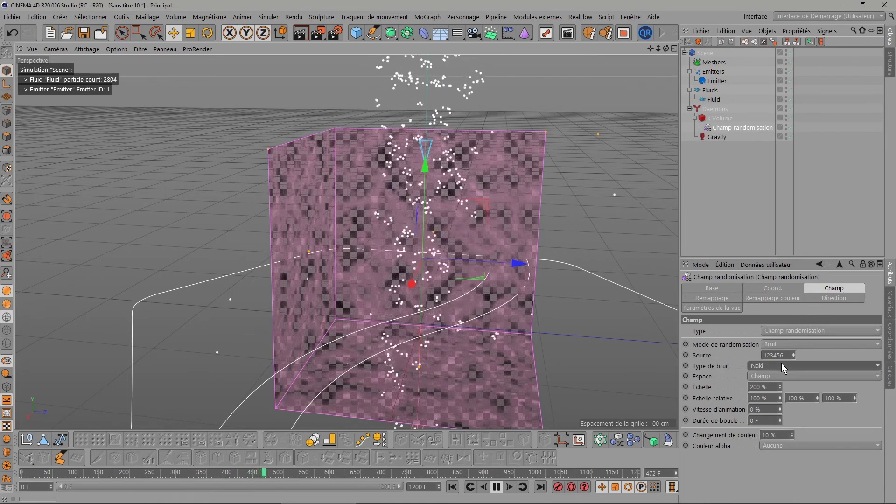
{"action": "scroll", "coordinate": [780, 363], "scroll_direction": "up", "scroll_amount": 1}
{"action": "scroll", "coordinate": [781, 363], "scroll_direction": "up", "scroll_amount": 1}
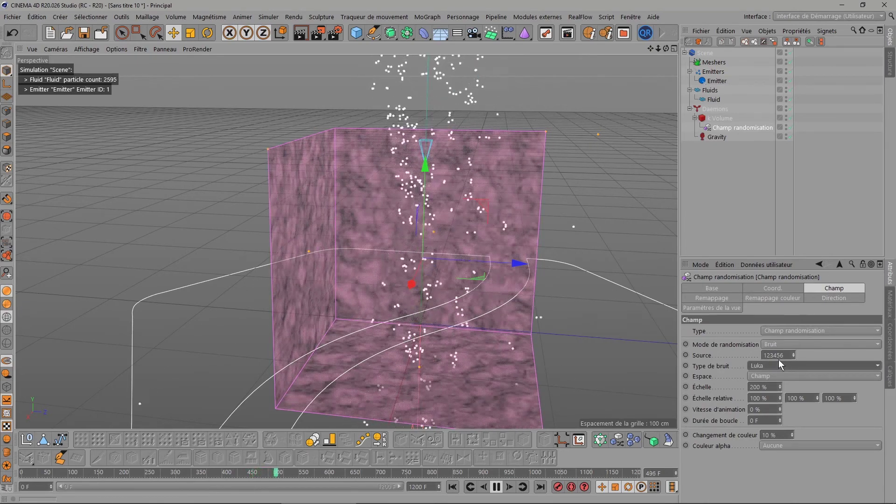
{"action": "mouse_move", "coordinate": [656, 52]}
{"action": "left_mouse_down"}
{"action": "mouse_move", "coordinate": [631, 46]}
{"action": "mouse_move", "coordinate": [653, 61]}
{"action": "left_mouse_up"}
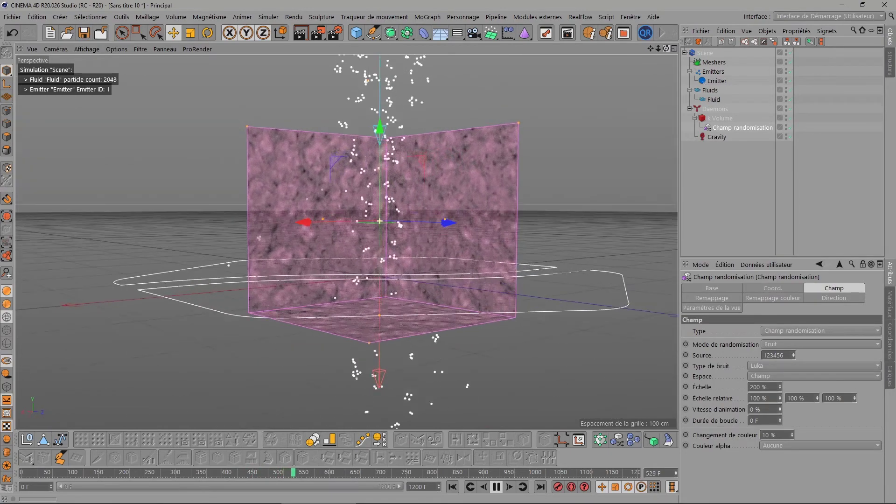
{"action": "left_click", "coordinate": [498, 486]}
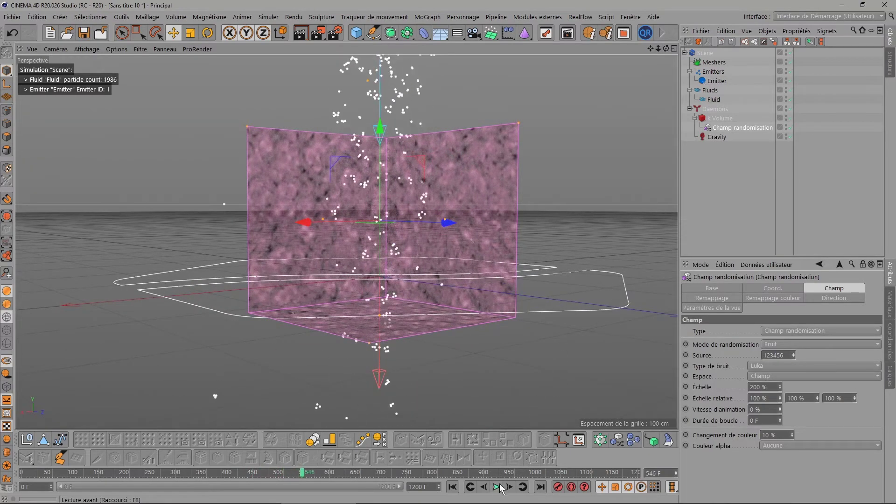
{"action": "left_click", "coordinate": [713, 99]}
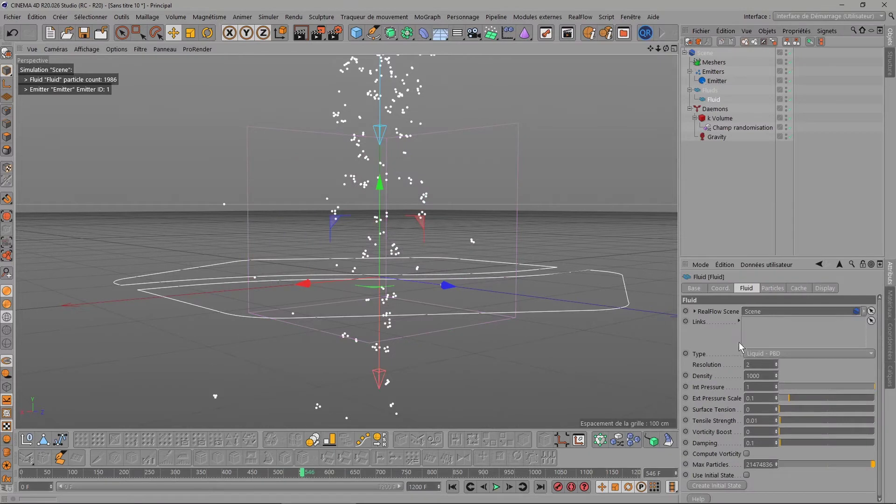
Enter 20 for the Fluid's Resolution and replay the simulation from frame 0
{"action": "left_click", "coordinate": [752, 365]}
{"action": "type", "text": "20"}
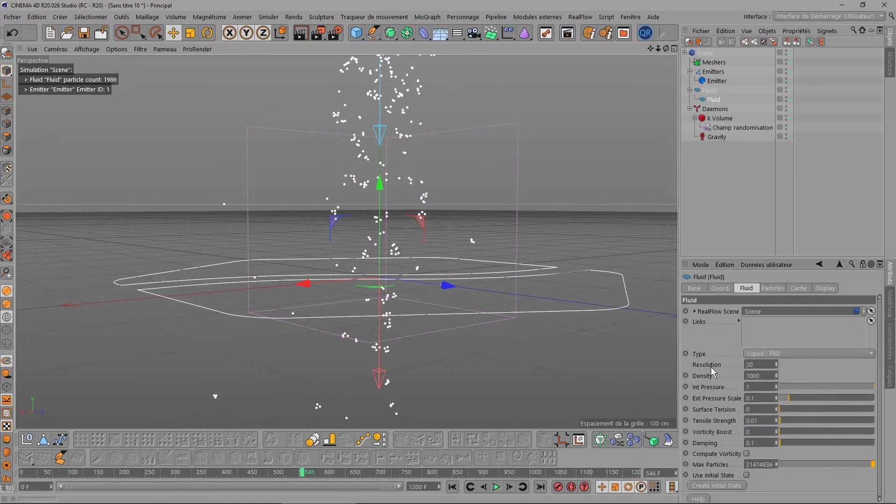
{"action": "left_click", "coordinate": [452, 487]}
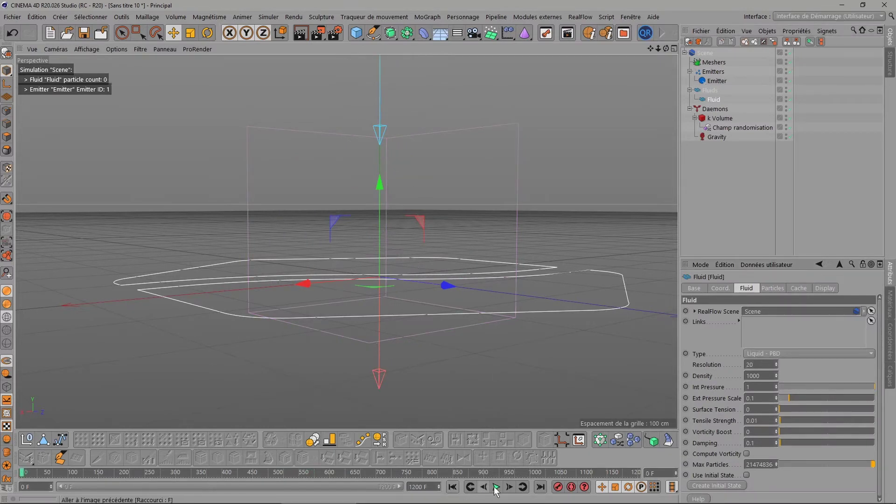
{"action": "left_click", "coordinate": [496, 487]}
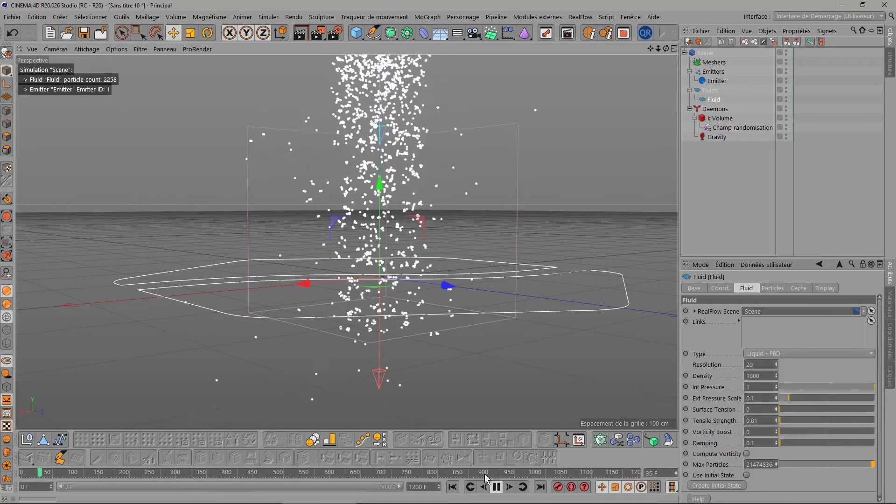
{"action": "left_click", "coordinate": [496, 486]}
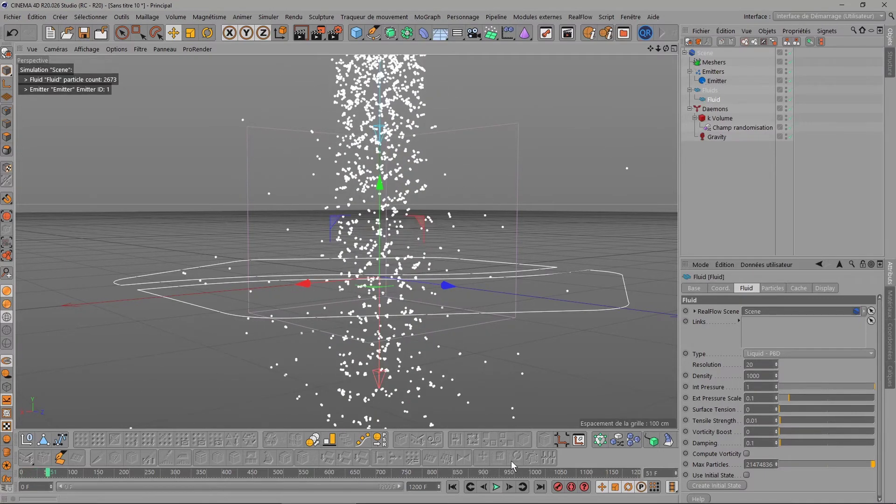
Add a RealFlow Mesher at Medium resolution (5 cm radius) and orbit to inspect the mesh
{"action": "left_click", "coordinate": [579, 16]}
{"action": "left_click", "coordinate": [583, 86]}
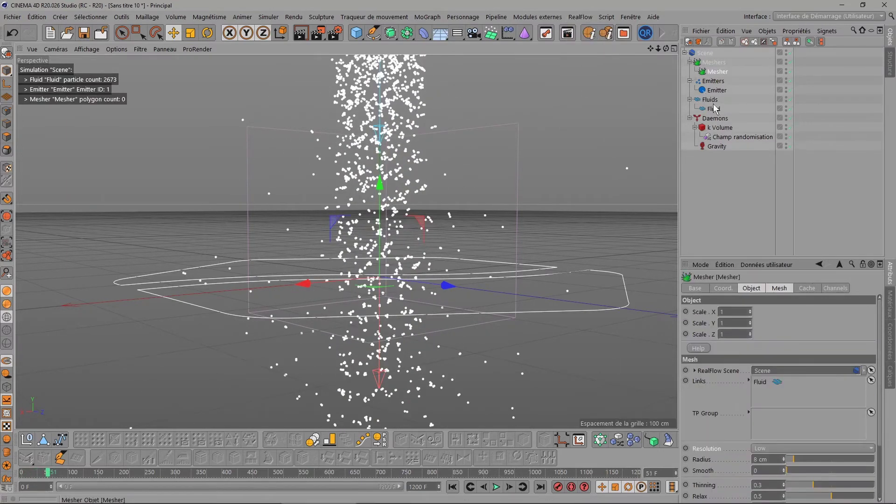
{"action": "left_click", "coordinate": [812, 447]}
{"action": "left_click", "coordinate": [770, 410]}
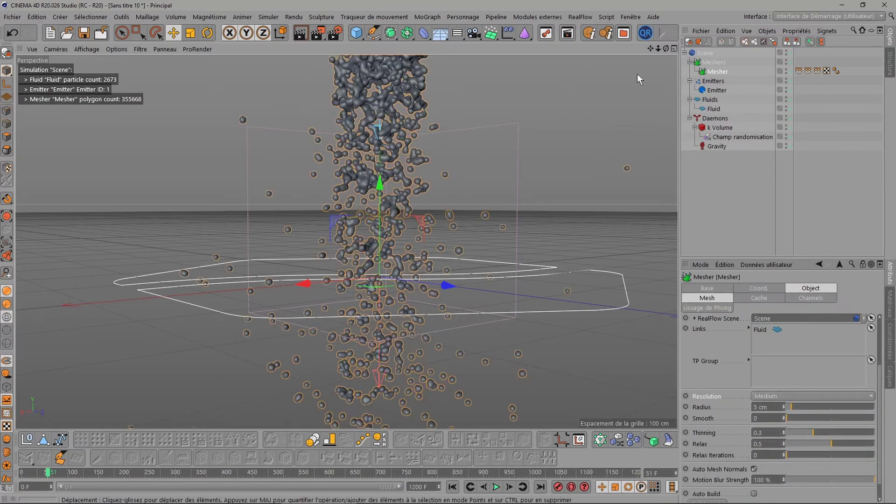
{"action": "left_click_drag", "start_coordinate": [664, 49], "coordinate": [356, 178]}
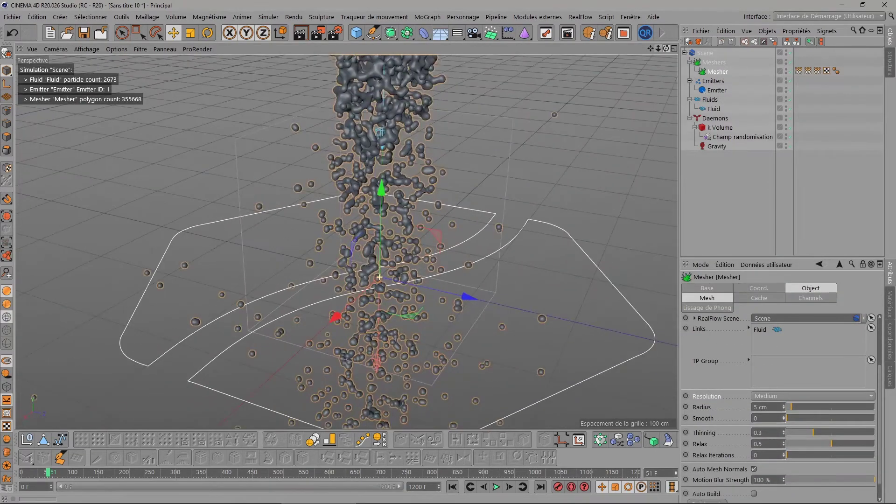
{"action": "scroll", "coordinate": [356, 178], "scroll_direction": "up", "scroll_amount": 3}
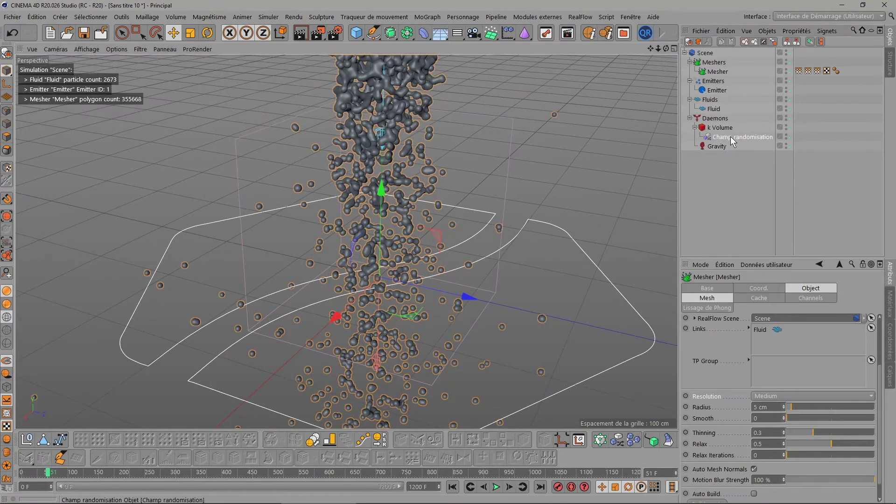
Set the randomisation field's noise to Électrique and simulate the fluid to frame 43
{"action": "left_click", "coordinate": [737, 137]}
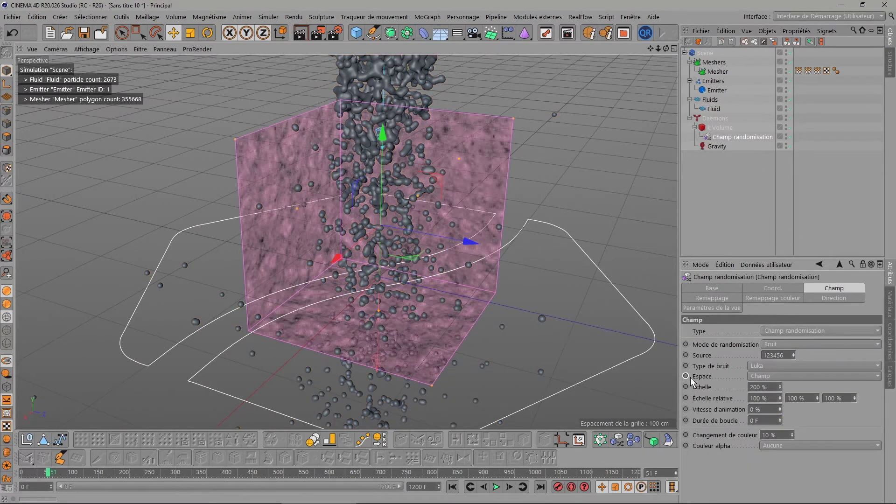
{"action": "left_click", "coordinate": [777, 366]}
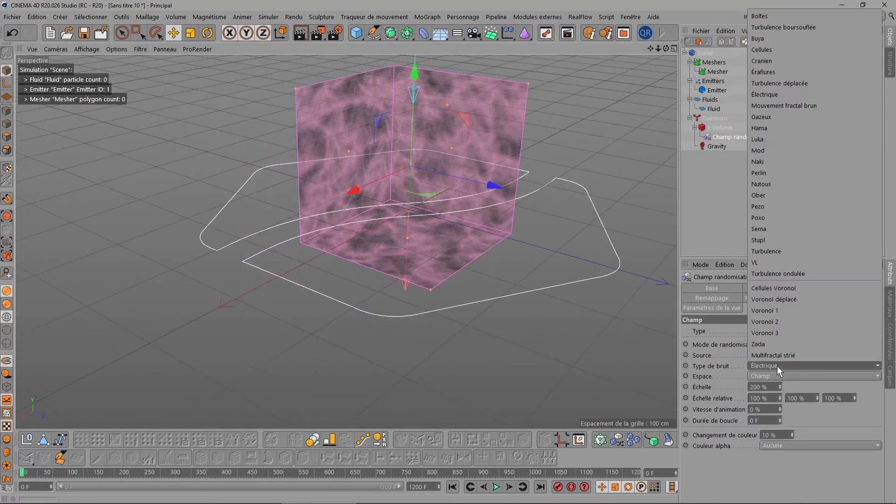
{"action": "left_click", "coordinate": [496, 487]}
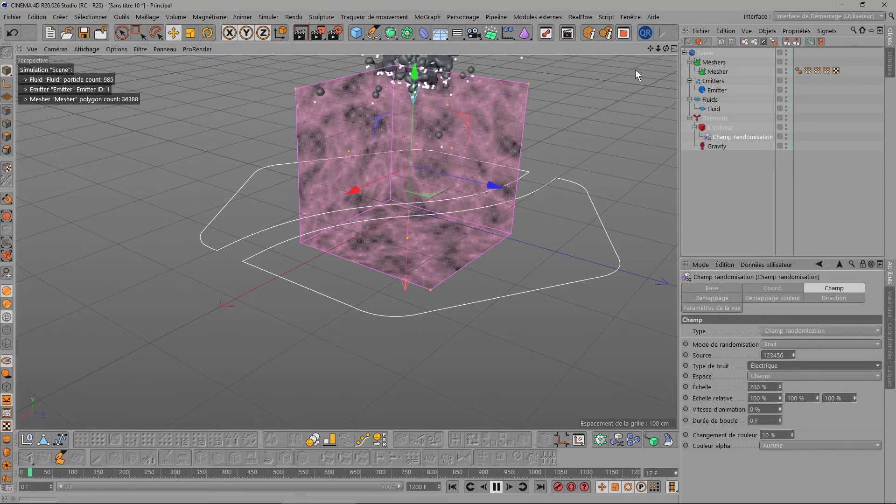
{"action": "mouse_move", "coordinate": [666, 48]}
{"action": "left_mouse_down"}
{"action": "mouse_move", "coordinate": [667, 70]}
{"action": "mouse_move", "coordinate": [620, 57]}
{"action": "left_mouse_up"}
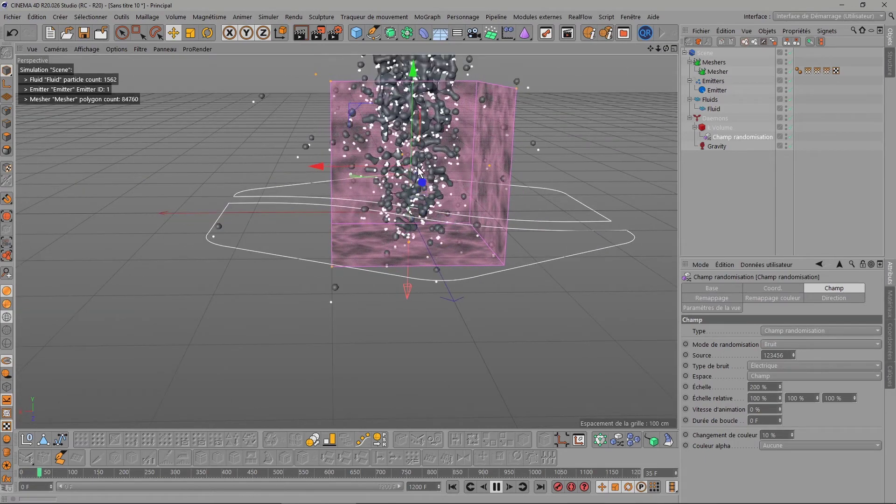
{"action": "scroll", "coordinate": [418, 168], "scroll_direction": "up", "scroll_amount": 4}
{"action": "scroll", "coordinate": [465, 158], "scroll_direction": "down", "scroll_amount": 3}
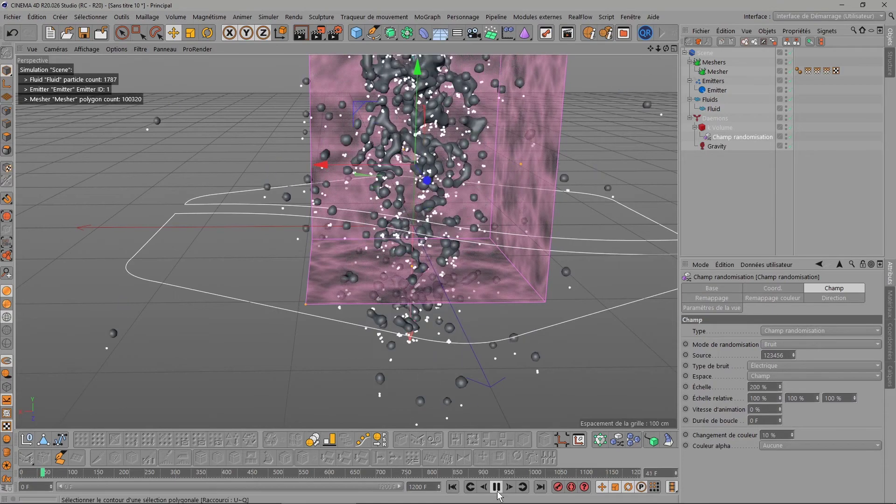
{"action": "key", "text": "F8"}
{"action": "left_click_drag", "start_coordinate": [650, 49], "coordinate": [650, 93]}
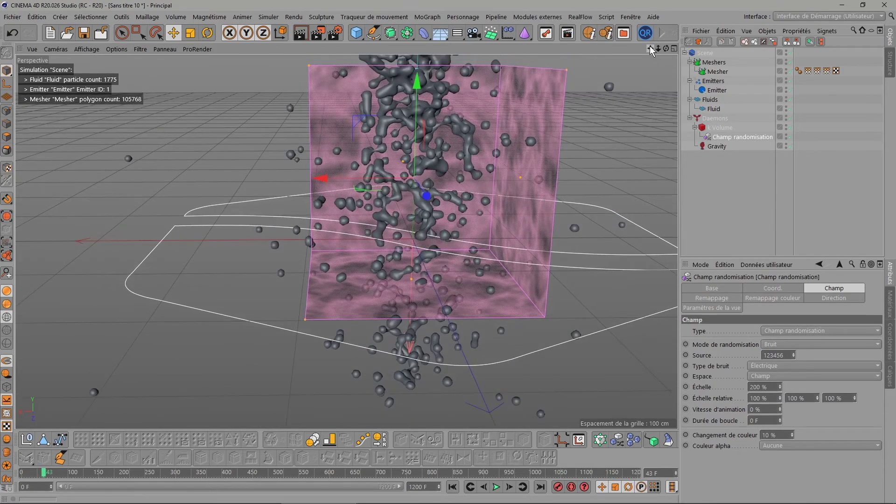
{"action": "mouse_move", "coordinate": [650, 49]}
{"action": "left_mouse_down"}
{"action": "mouse_move", "coordinate": [661, 49]}
{"action": "mouse_move", "coordinate": [626, 109]}
{"action": "left_mouse_up"}
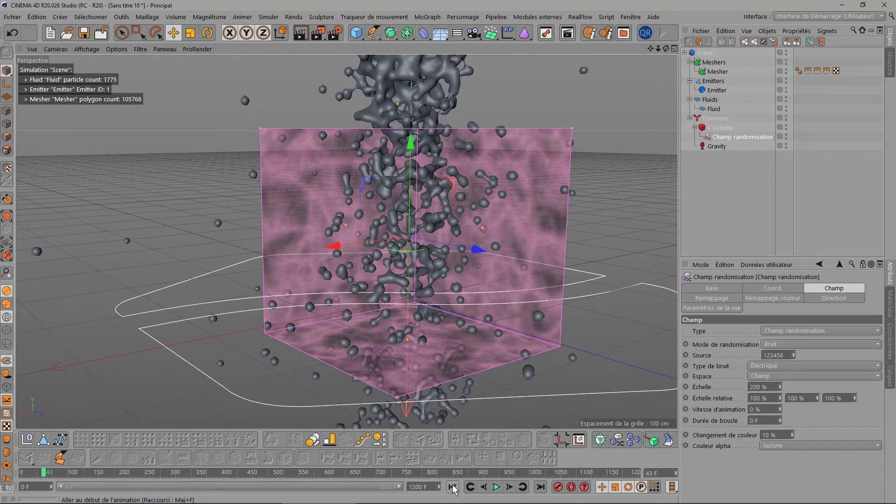
Replay the fluid from frame 0 with the 200 cm wide, 200 cm deep emitter, stopping at frame 34
{"action": "left_click", "coordinate": [452, 487]}
{"action": "left_click", "coordinate": [785, 365]}
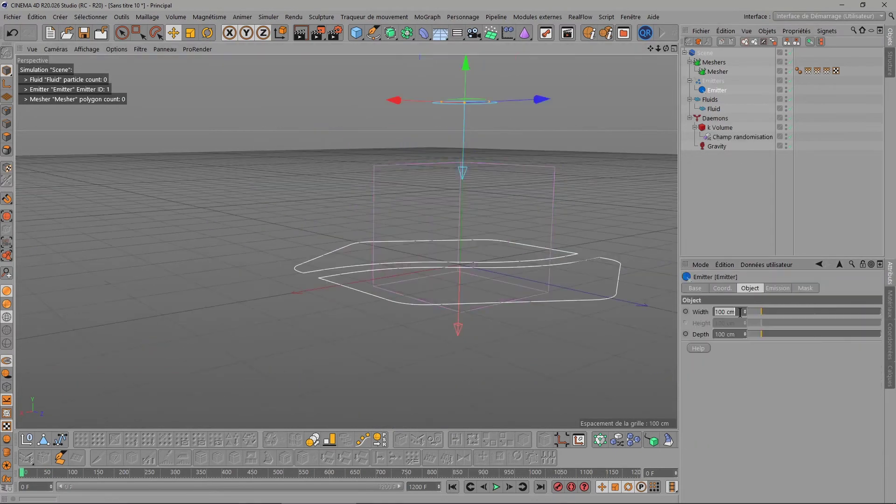
{"action": "key", "text": "F8"}
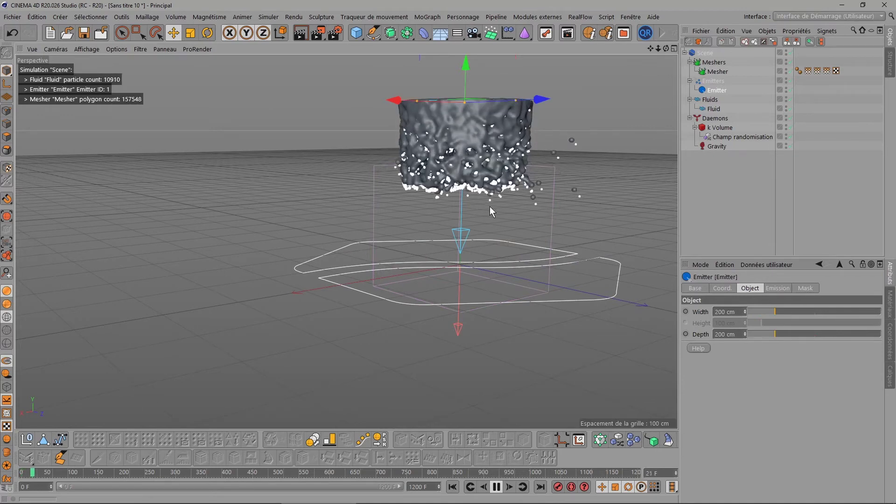
{"action": "scroll", "coordinate": [489, 206], "scroll_direction": "up", "scroll_amount": 2}
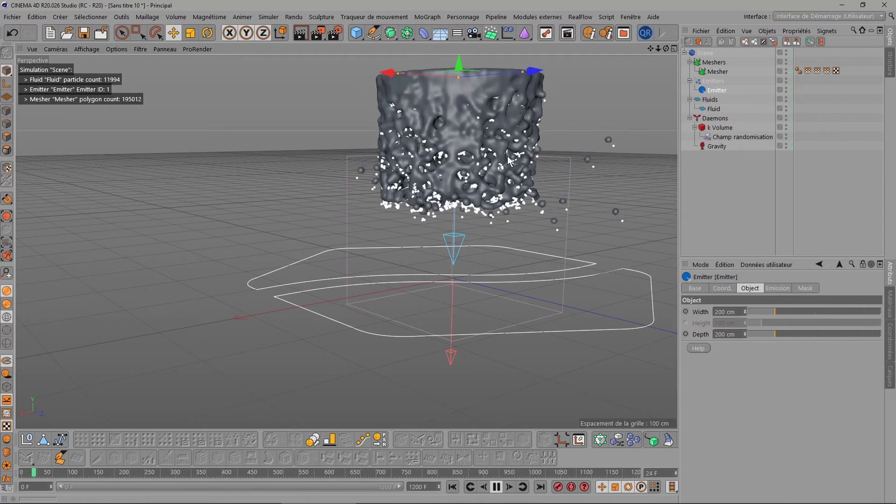
{"action": "scroll", "coordinate": [507, 214], "scroll_direction": "up", "scroll_amount": 2}
{"action": "scroll", "coordinate": [507, 214], "scroll_direction": "up", "scroll_amount": 1}
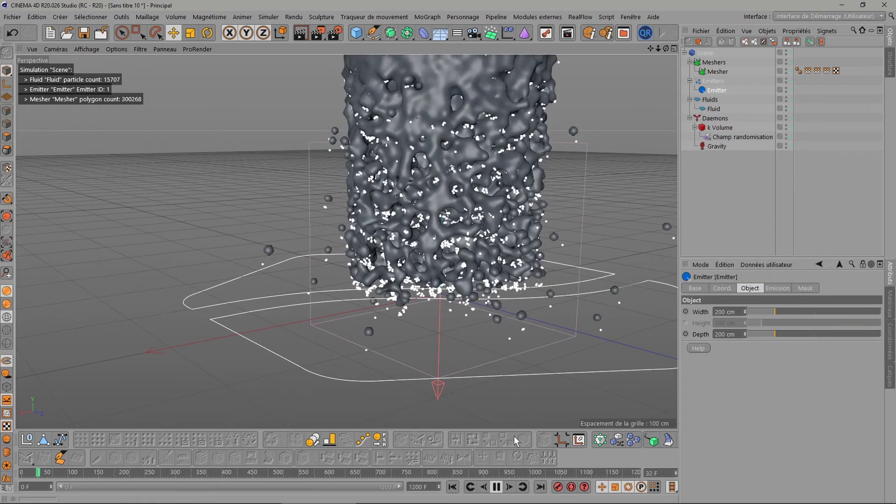
{"action": "key", "text": "F8"}
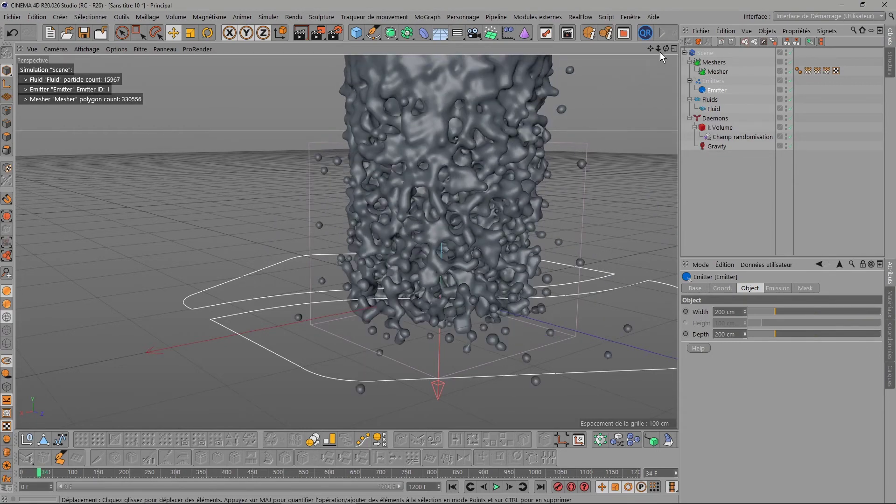
{"action": "mouse_move", "coordinate": [666, 48]}
{"action": "left_mouse_down"}
{"action": "mouse_move", "coordinate": [653, 66]}
{"action": "mouse_move", "coordinate": [666, 48]}
{"action": "left_mouse_up"}
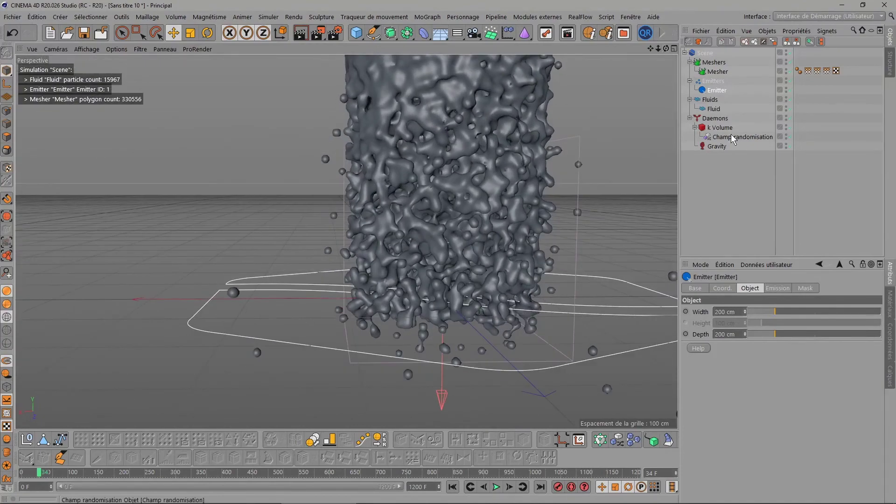
Frame Champ randomisation and orbit, pan and zoom around its noise box and the column
{"action": "left_click", "coordinate": [734, 137]}
{"action": "key", "text": "o"}
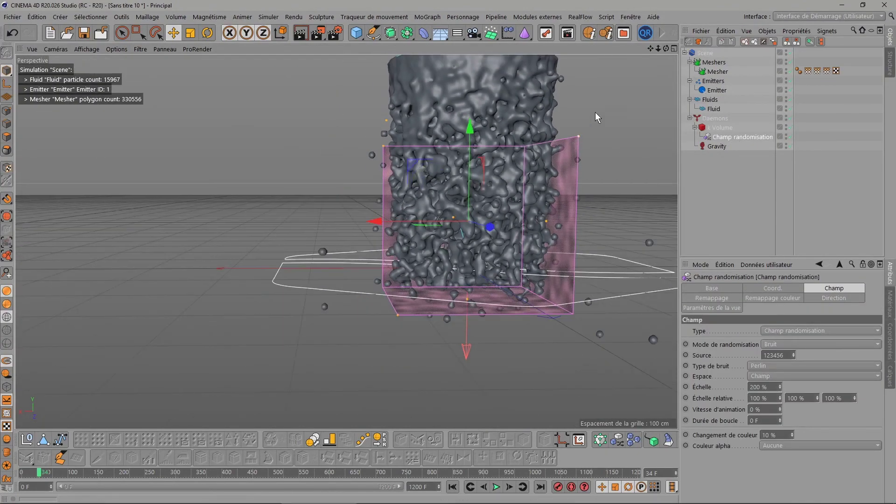
{"action": "left_click_drag", "start_coordinate": [660, 47], "coordinate": [651, 49]}
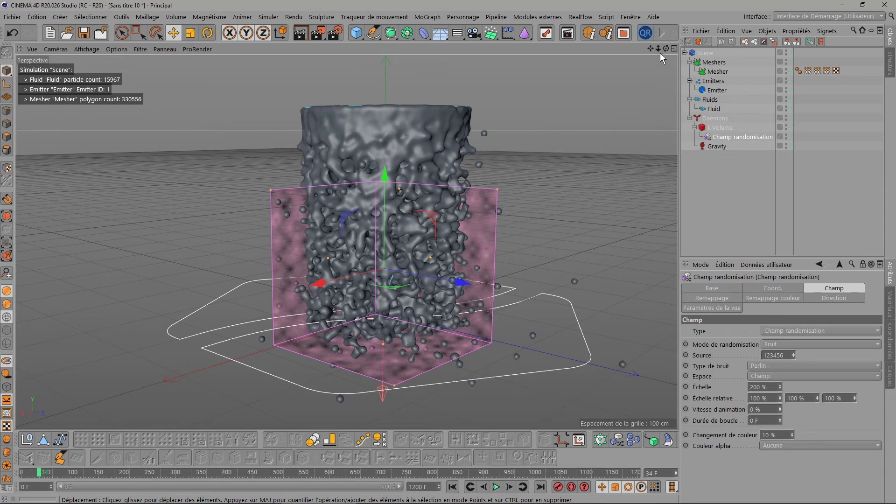
{"action": "left_click_drag", "start_coordinate": [650, 49], "coordinate": [666, 49]}
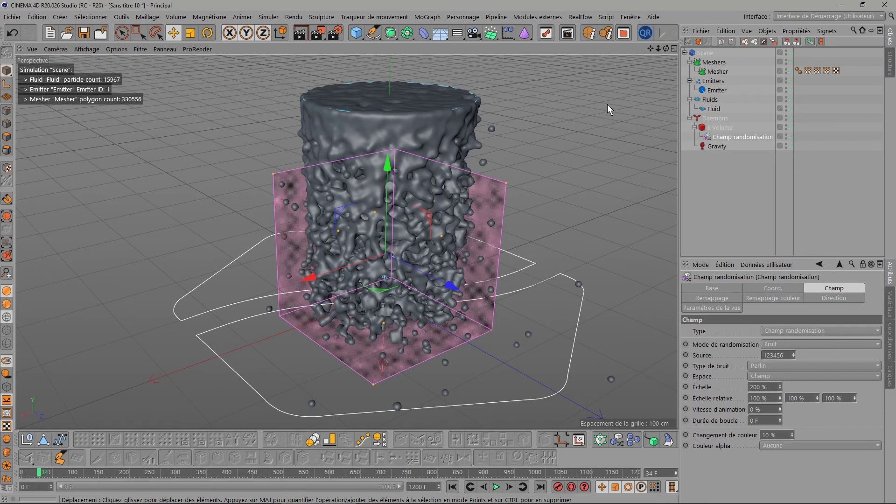
{"action": "scroll", "coordinate": [614, 117], "scroll_direction": "down", "scroll_amount": 2}
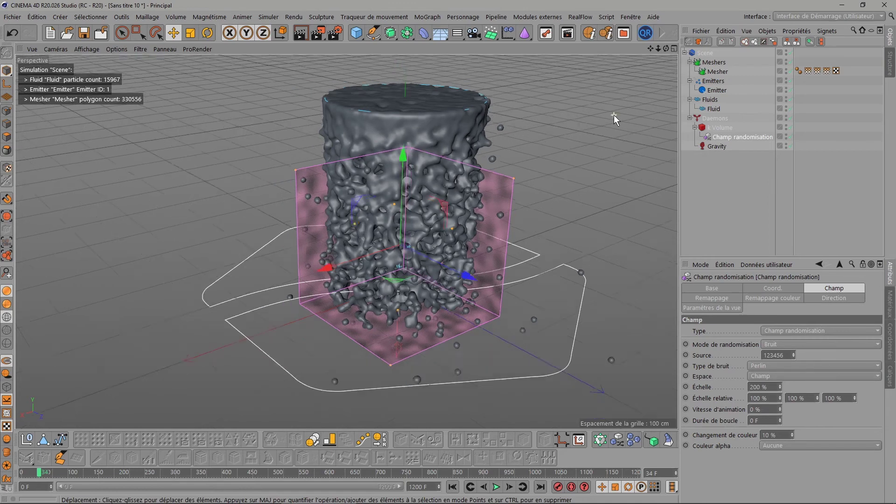
{"action": "scroll", "coordinate": [614, 119], "scroll_direction": "down", "scroll_amount": 1}
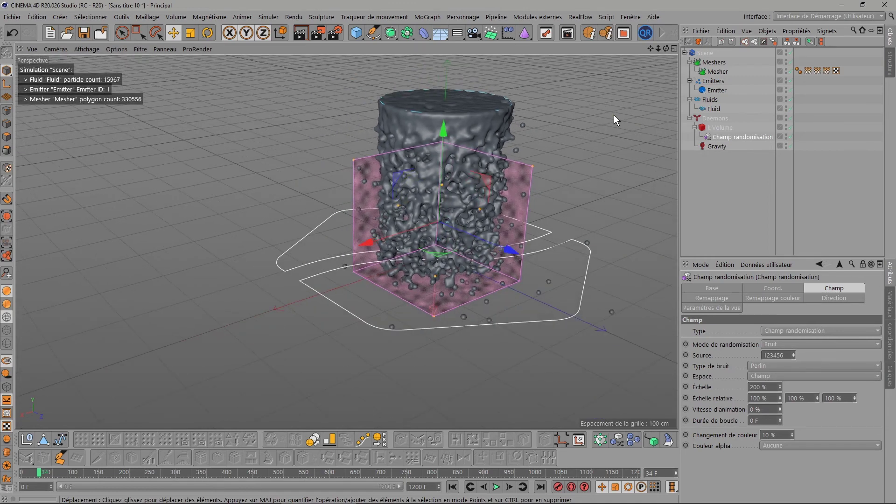
{"action": "scroll", "coordinate": [613, 119], "scroll_direction": "up", "scroll_amount": 2}
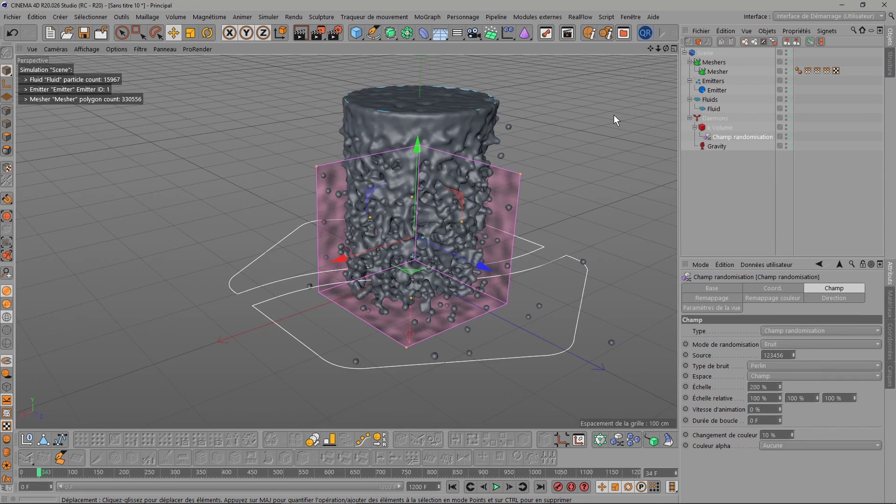
{"action": "left_click", "coordinate": [577, 16]}
{"action": "mouse_move", "coordinate": [592, 55]}
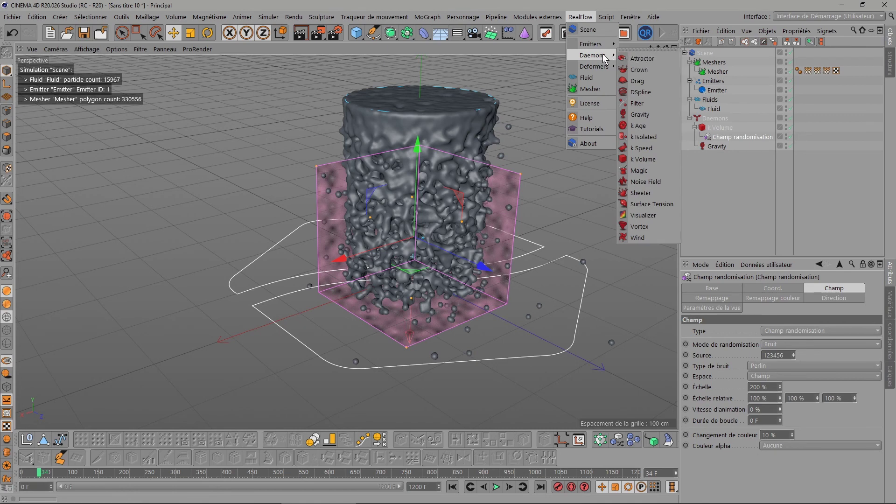
{"action": "left_click", "coordinate": [584, 20]}
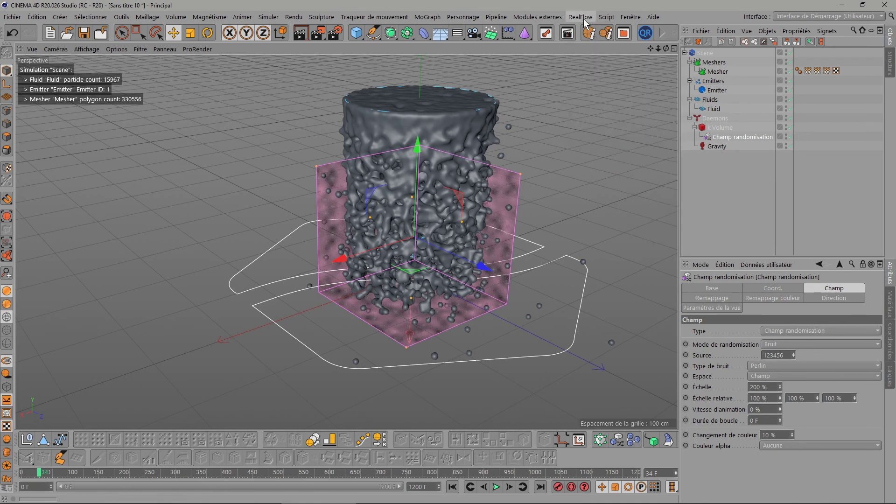